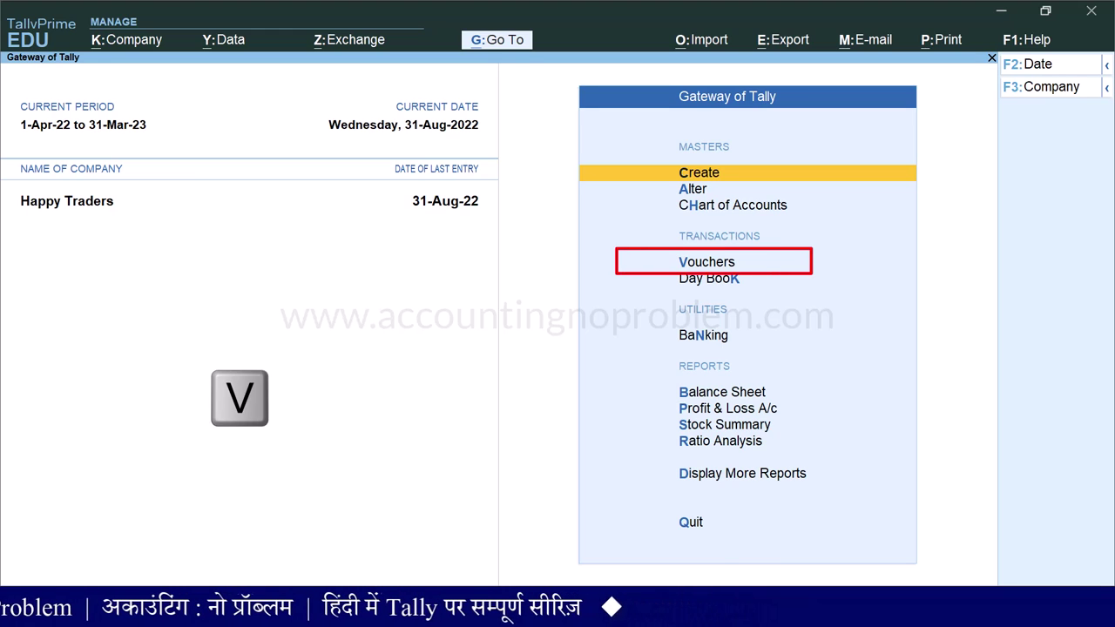
- In a new voucher, show inactive voucher types and select Sales Order
key("v")
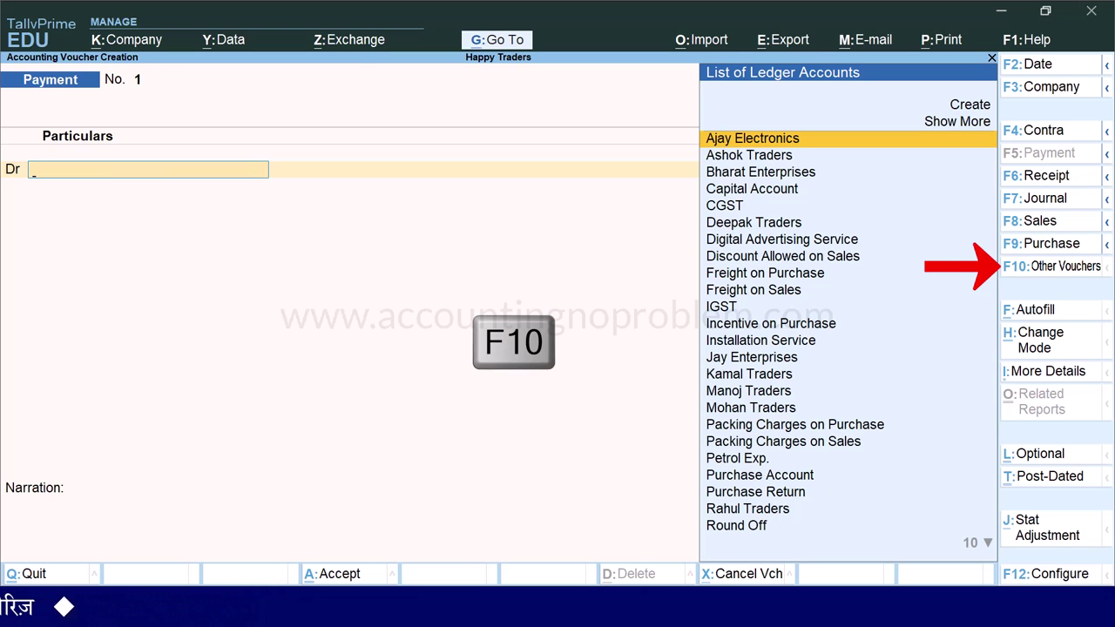
key("F10")
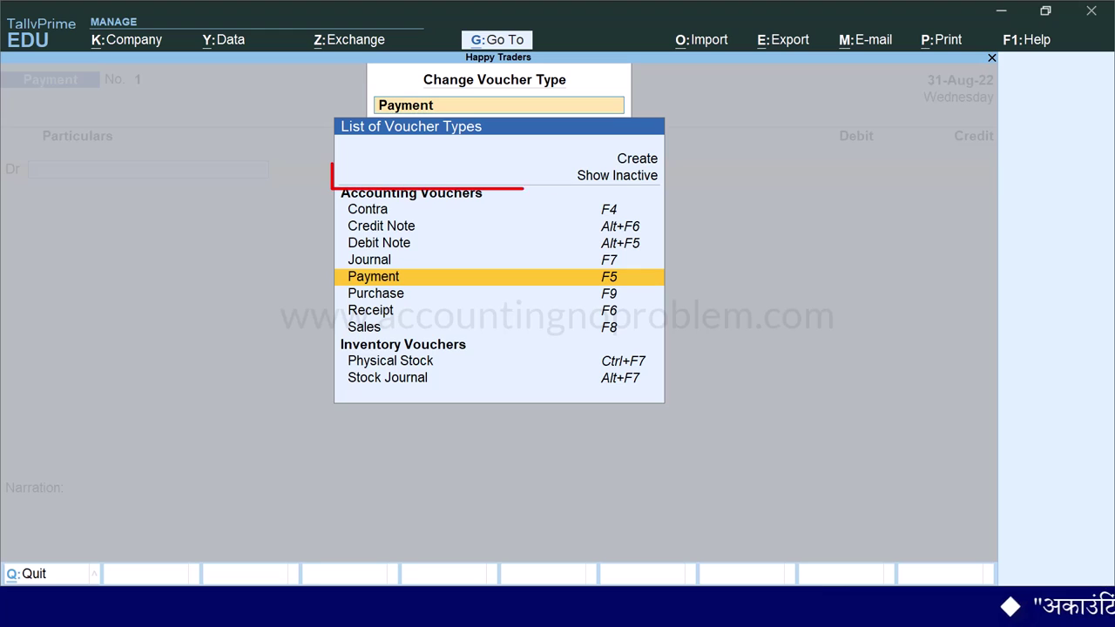
key("Up")
key("Up")
key("Up")
key("Up")
key("Up")
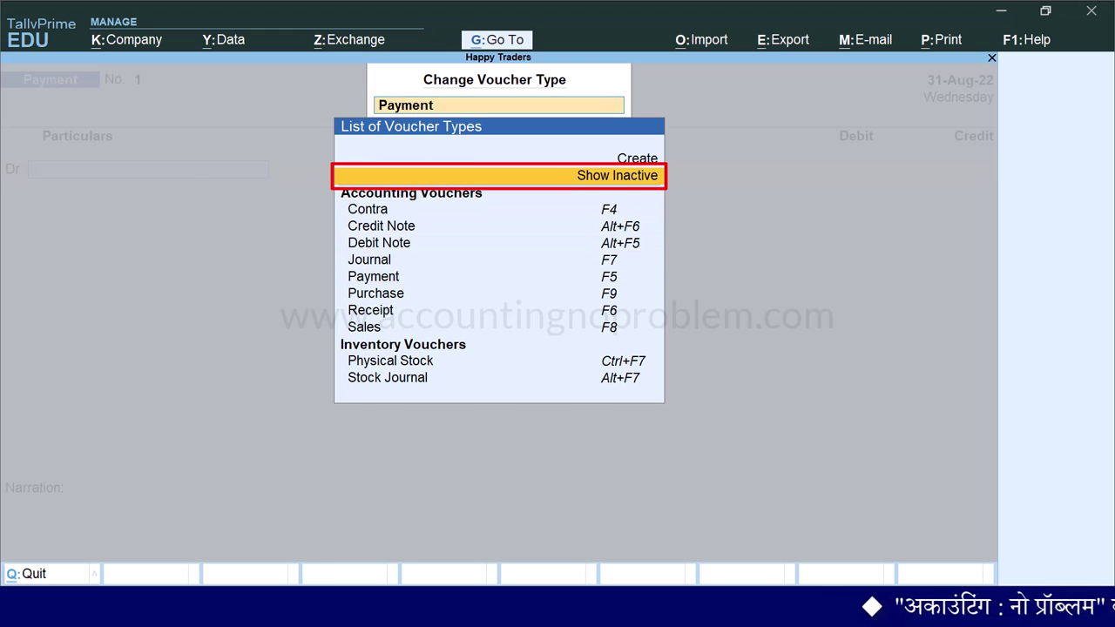
key("Return")
key("Down")
key("Down")
key("Down")
key("Down")
key("Down")
key("Down")
key("Down")
key("Down")
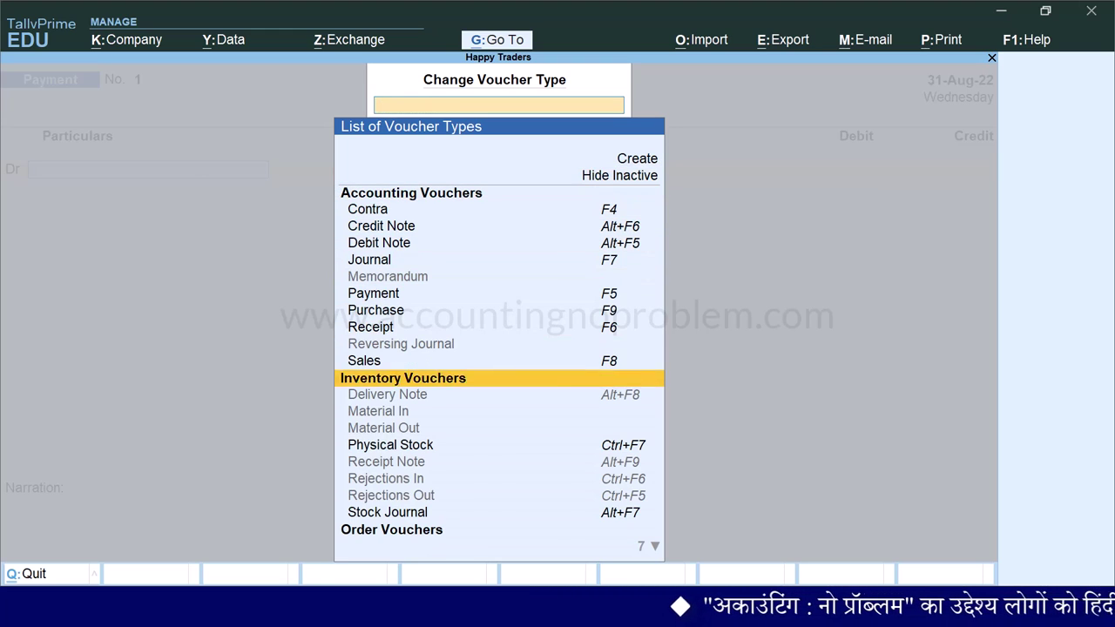
key("Down")
key("Down")
key("Down")
key("Down")
key("Down")
key("Down")
key("Down")
key("Down")
key("Down")
key("Down")
key("Down")
key("Down")
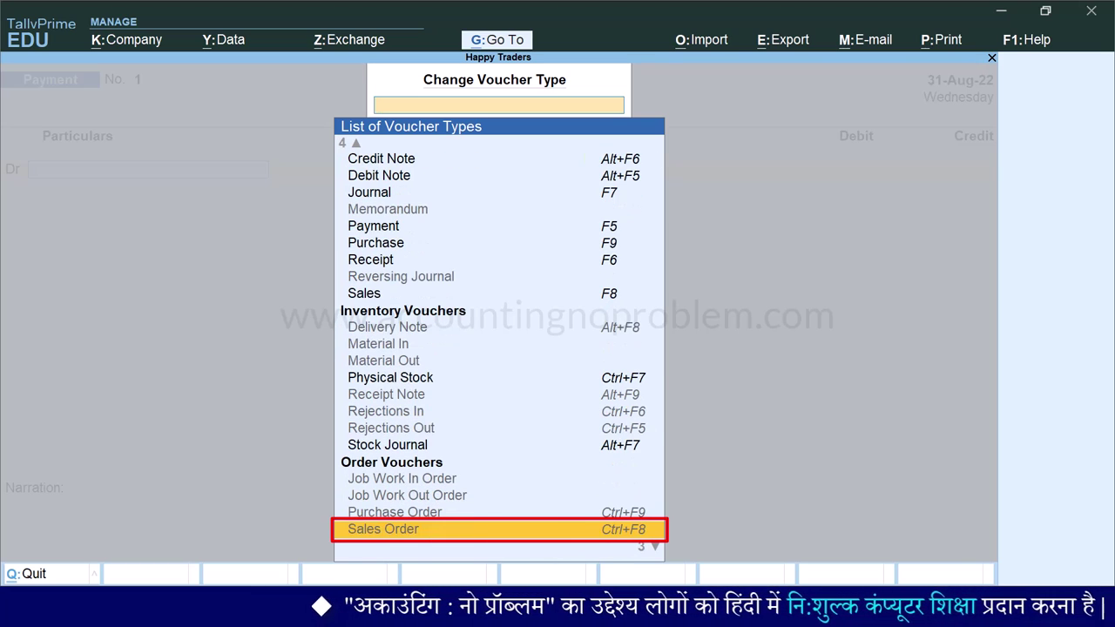
key("Return")
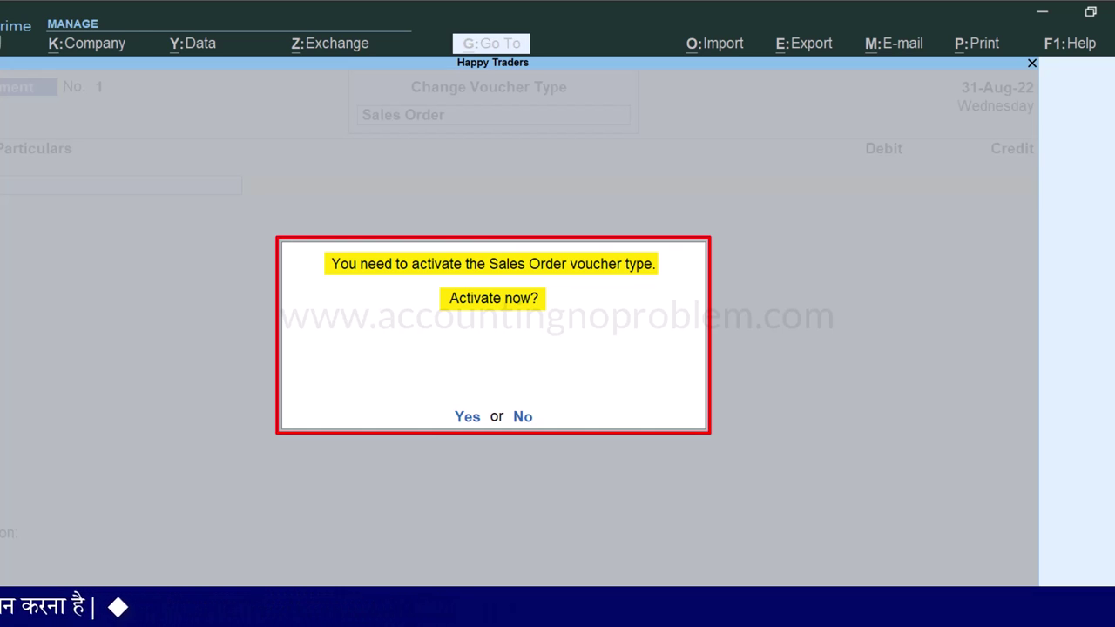
- Activate the Sales Order voucher type and return to a Payment voucher
key("y")
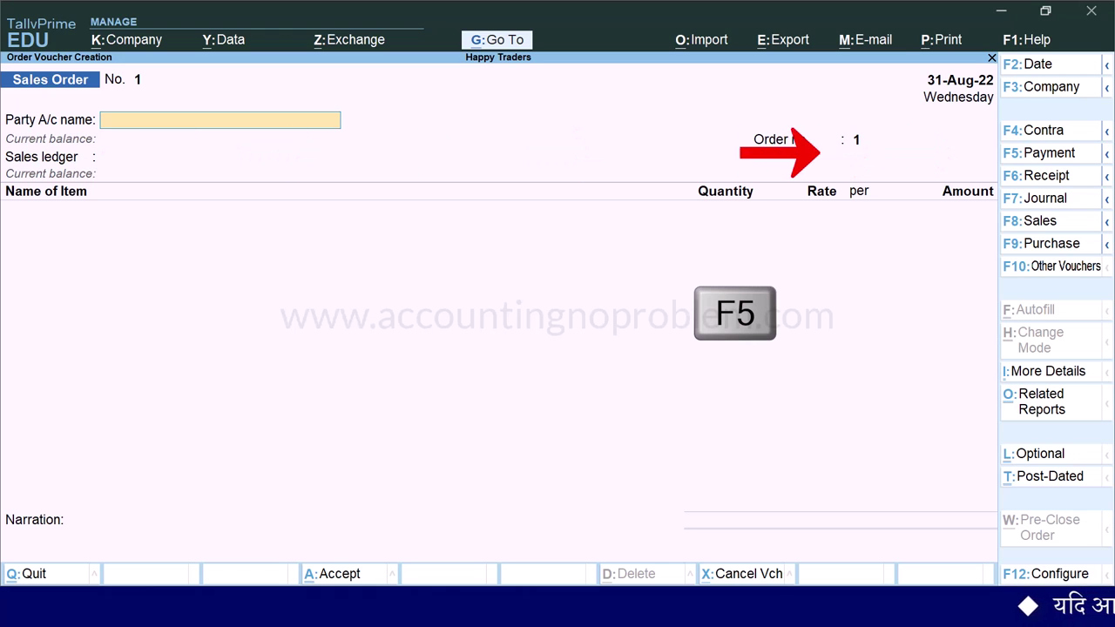
key("F5")
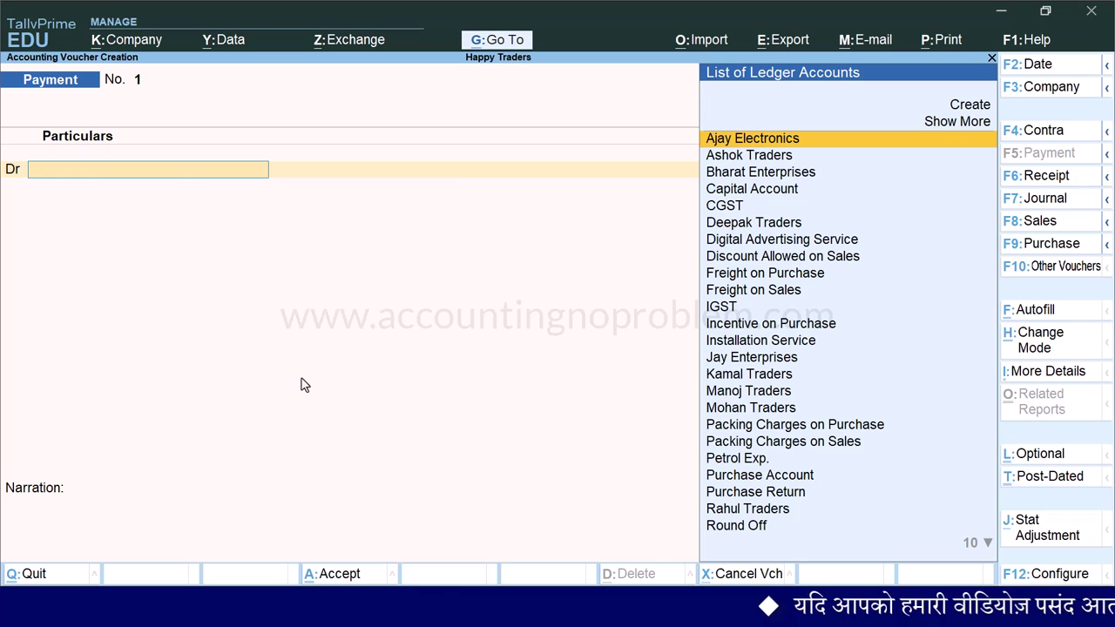
- Check the Sales Order option under F8: Sales, then start a Sales Order with Ctrl+F8
left_click(1105, 223)
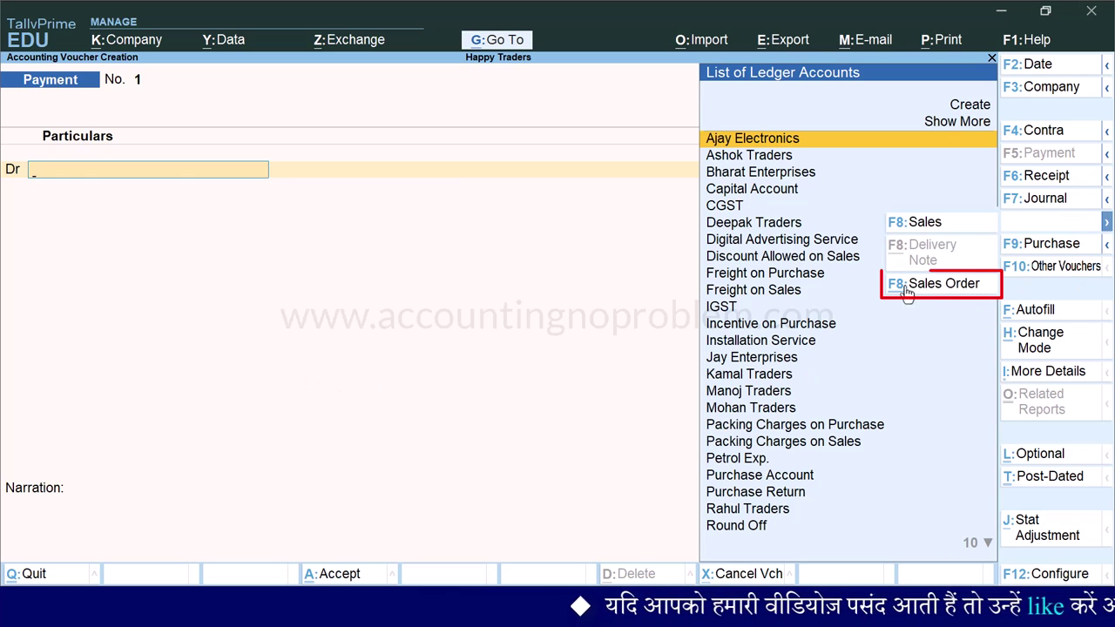
left_click(519, 373)
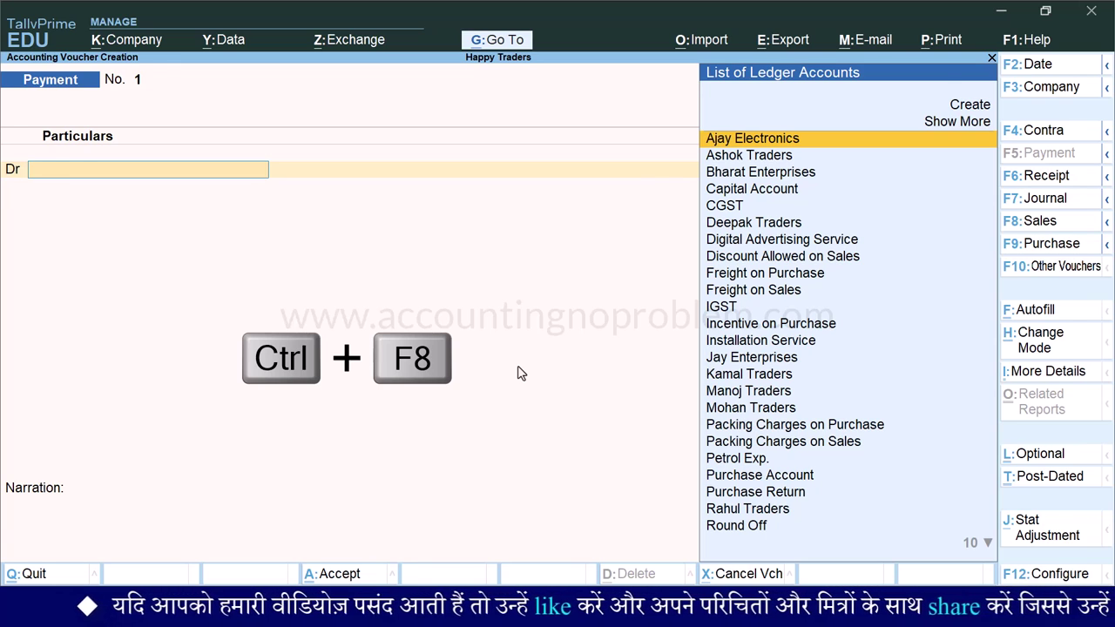
key("ctrl+F8")
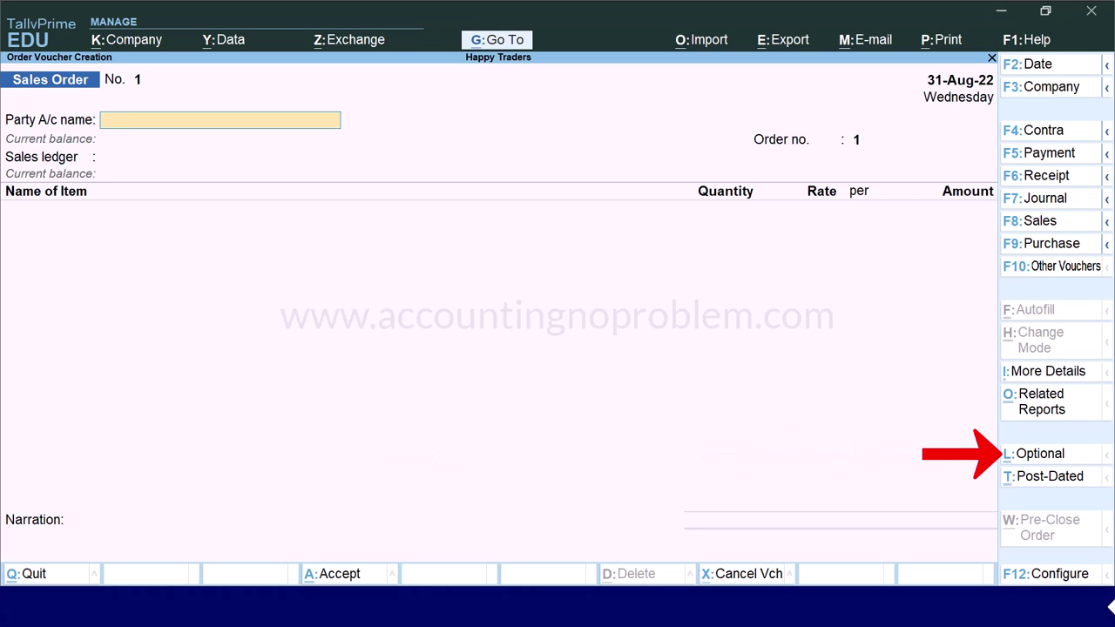
- Mark the Sales Order as Optional and date it 1-9-2022
key("ctrl+l")
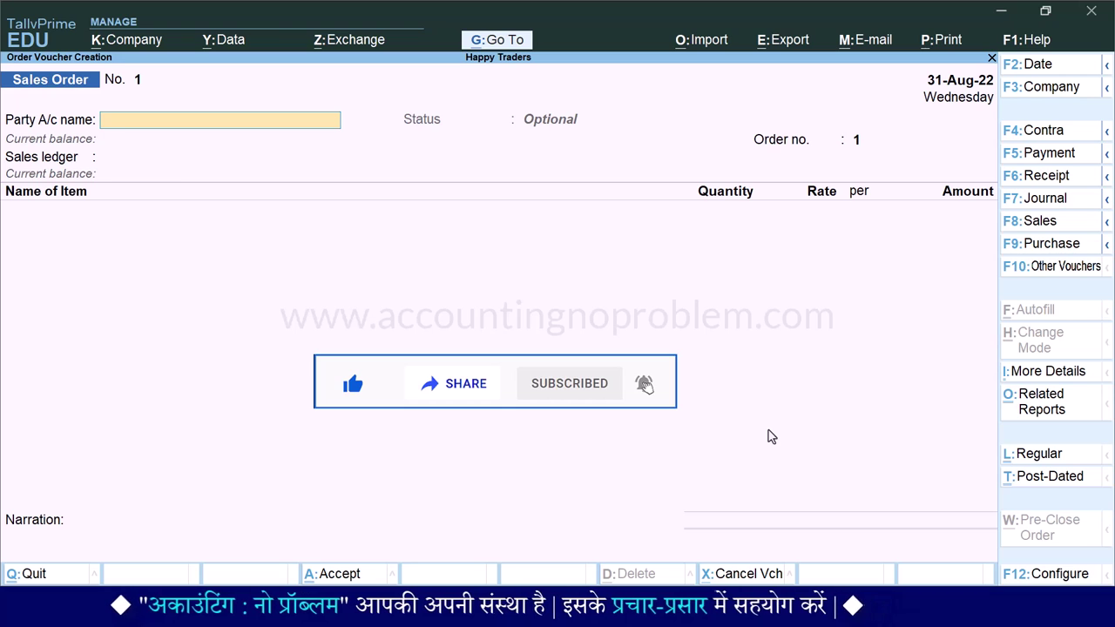
key("F2")
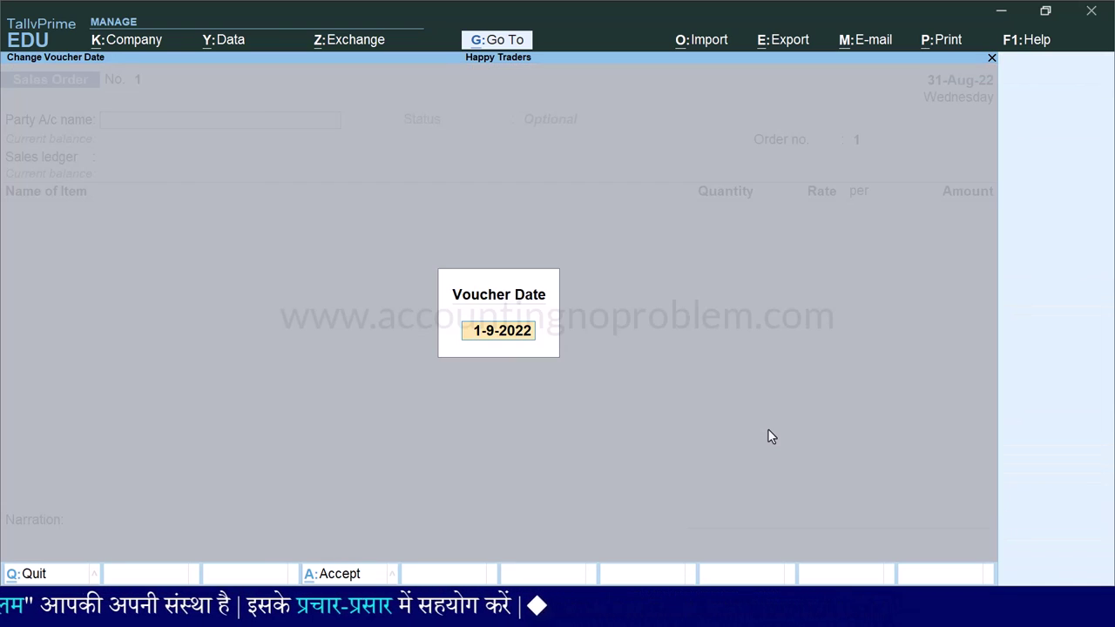
type("1.9")
key("Return")
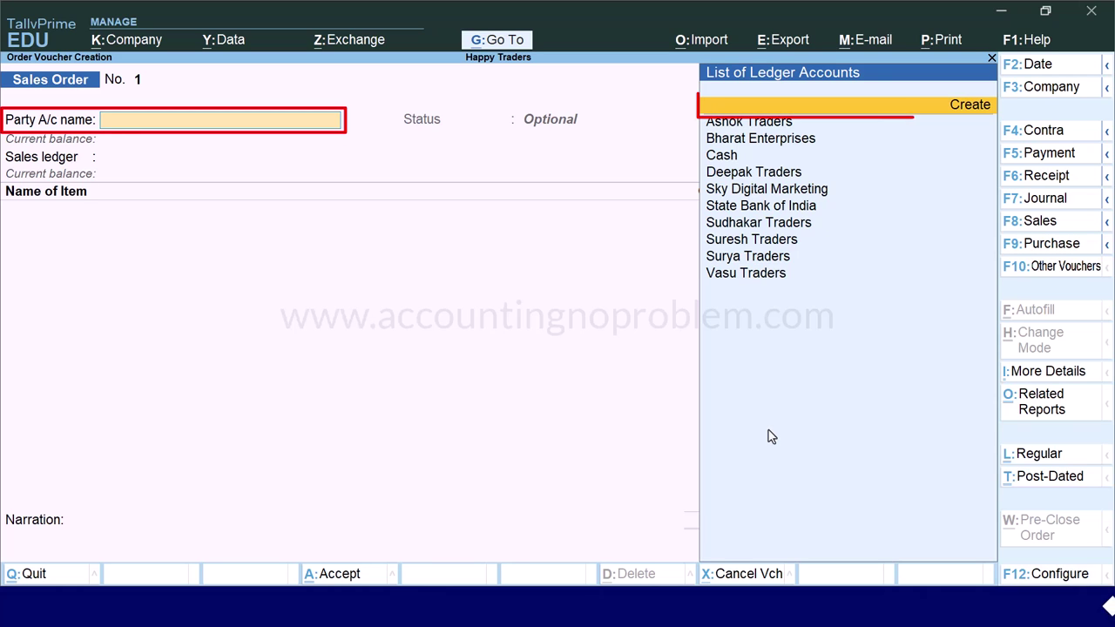
- Create a new party ledger named Gagan Traders under Sundry Debtors
key("alt+c")
type("Gagan Tra")
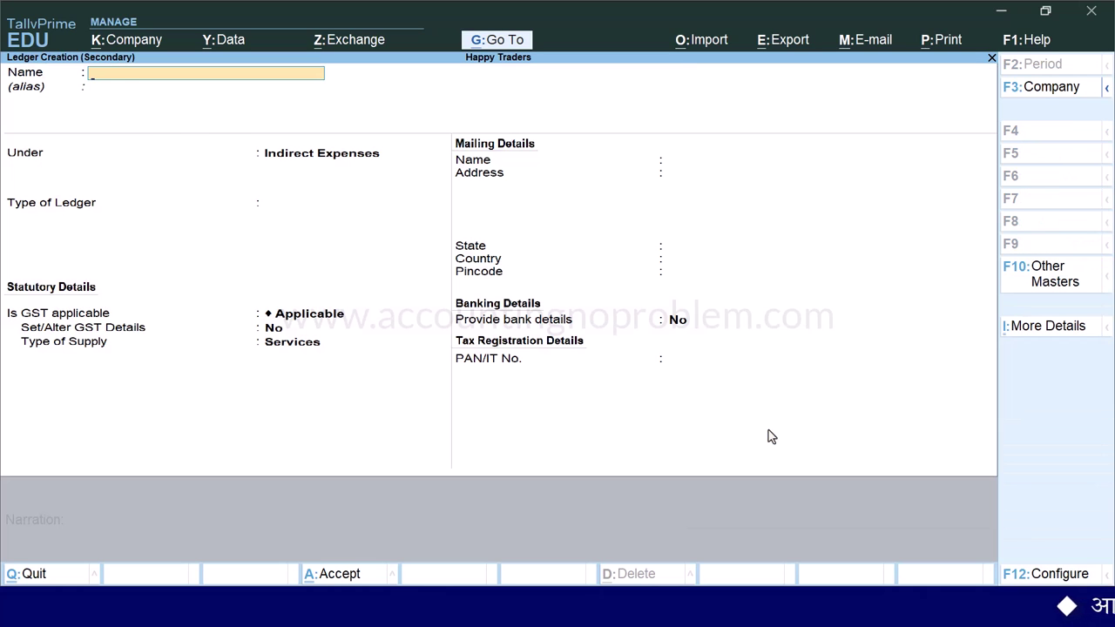
key("Return")
type("sun")
key("Down")
key("Return")
key("Return")
type("Bhopal")
key("Return")
key("Return")
key("Return")
type("462001")
key("Return")
key("Return")
key("Return")
key("Return")
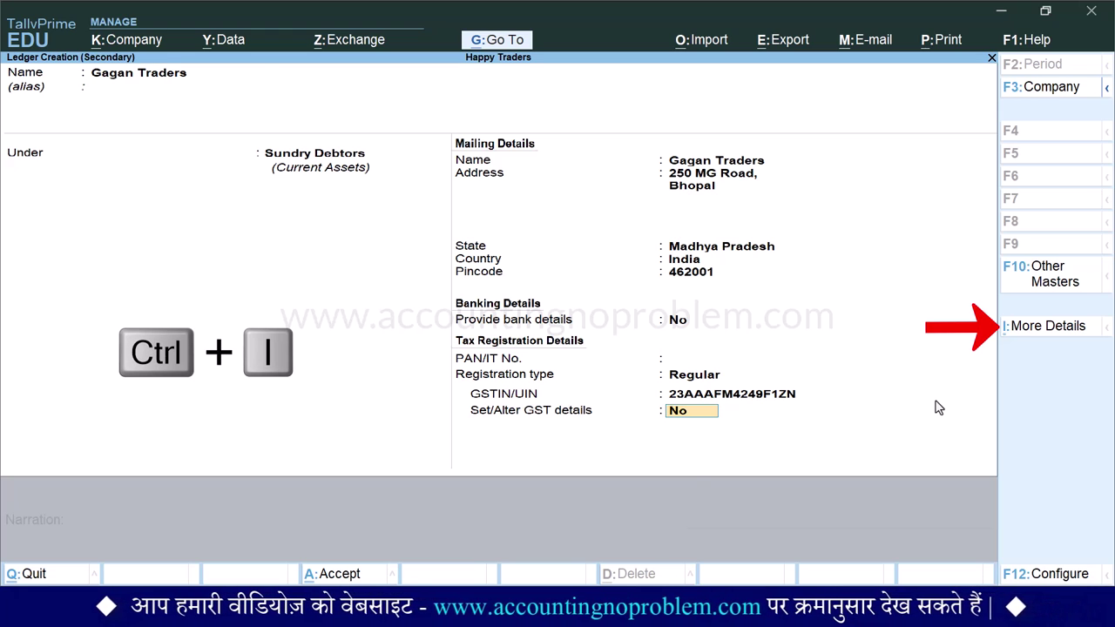
- Add the contact person's name and phone number to the Gagan Traders ledger
key("ctrl+i")
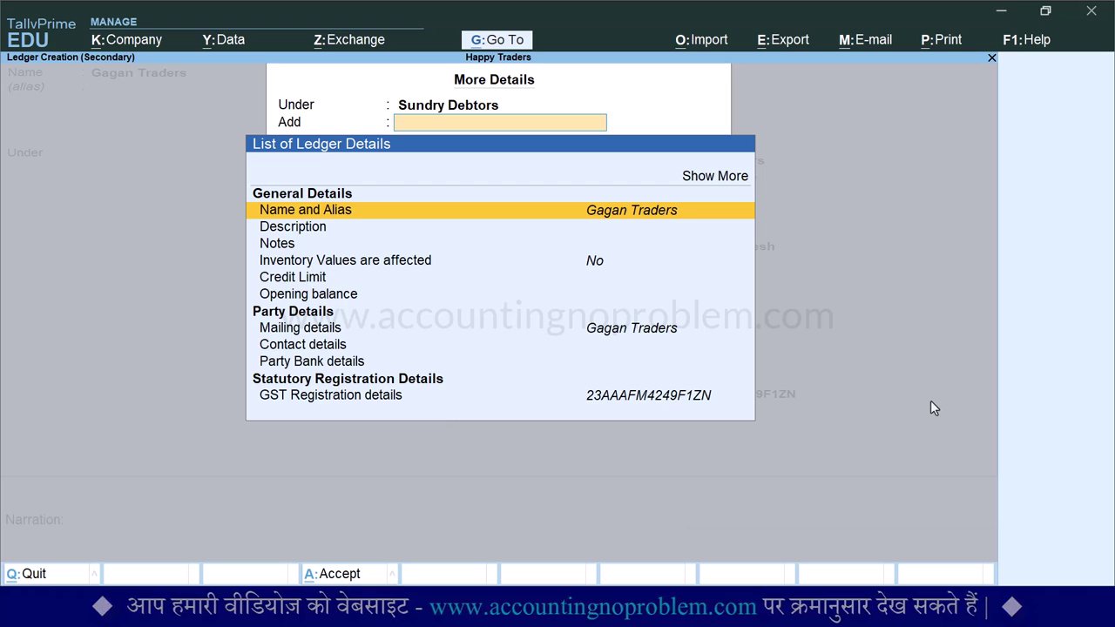
key("Down")
key("Down")
key("Down")
key("Down")
key("Down")
key("Down")
key("Down")
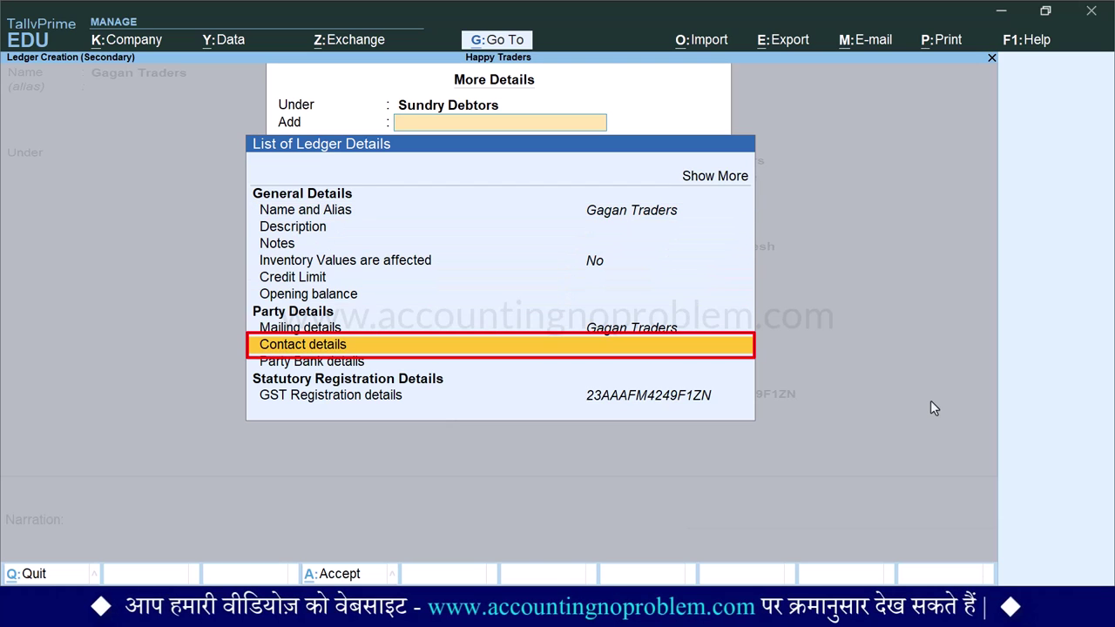
key("Return")
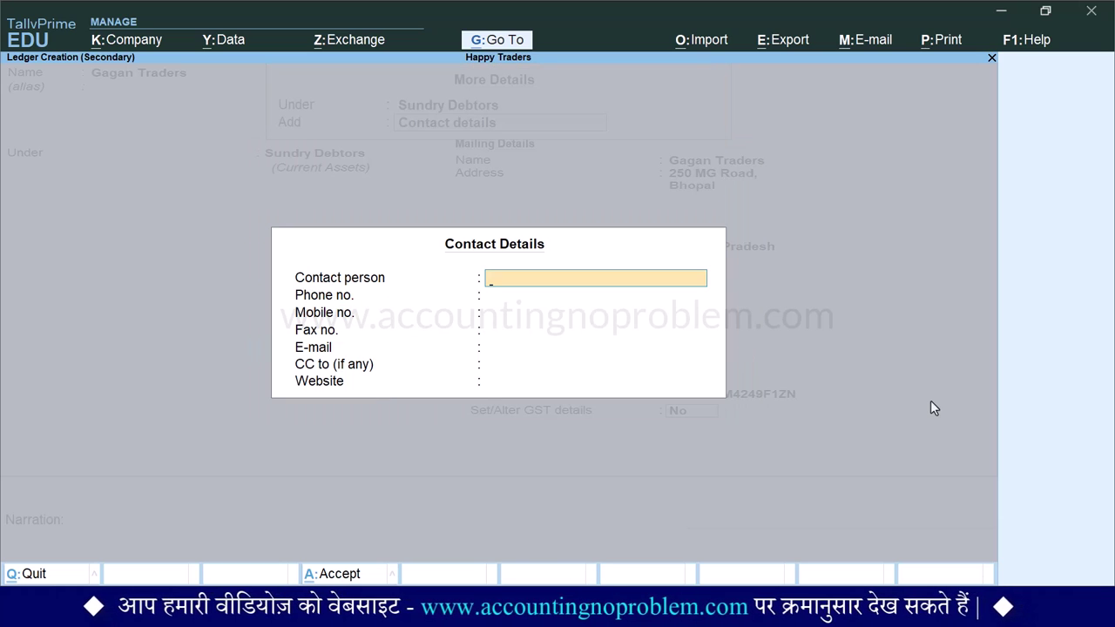
key("Return")
type("0755-2471XXX")
key("Return")
- Enter the mobile number and e-mail, then save the contact details and the ledger
type("911163XXXX")
key("Return")
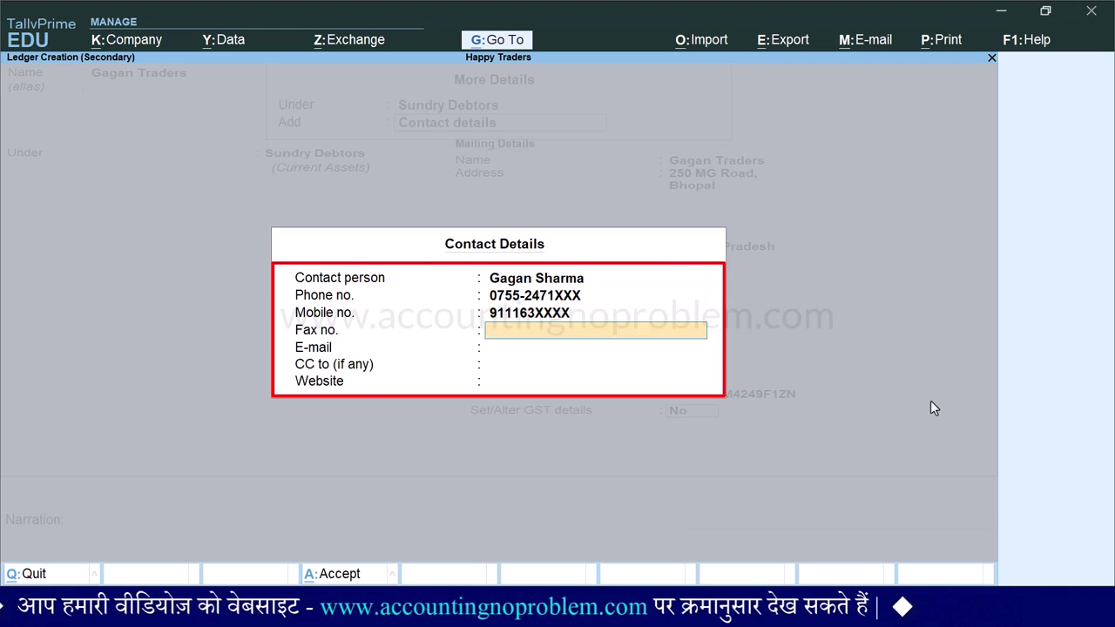
key("Return")
key("Return")
key("Return")
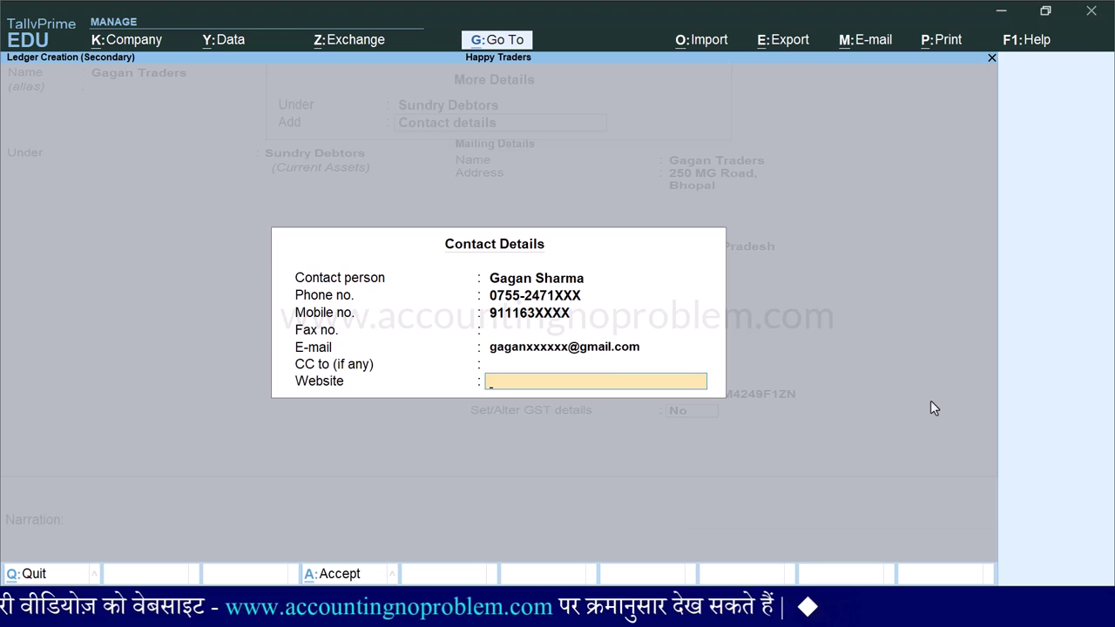
key("ctrl+a")
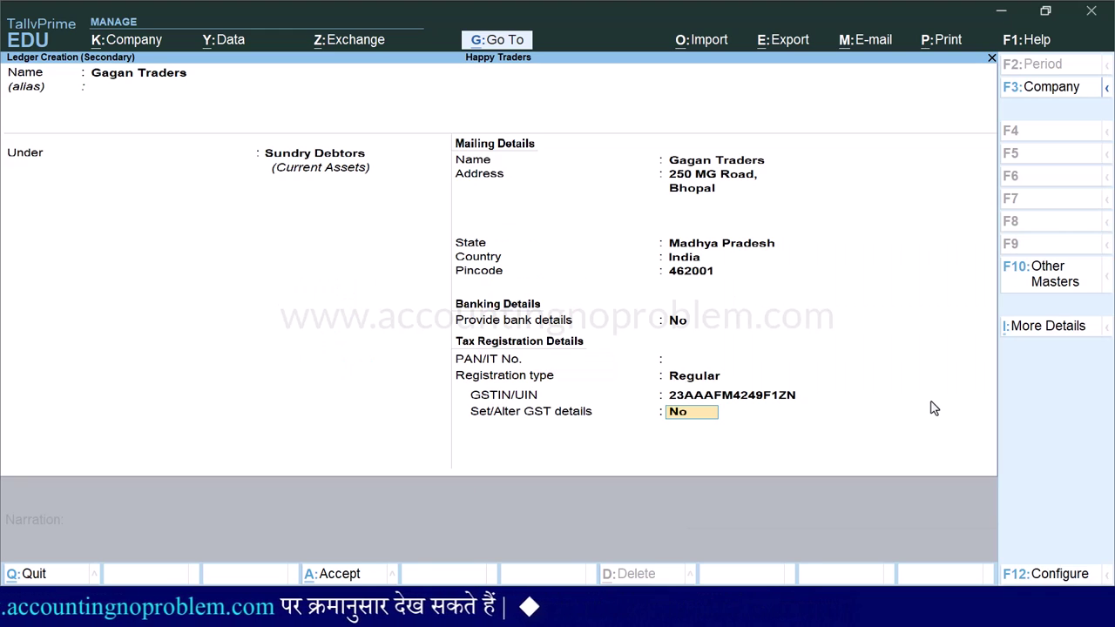
key("Return")
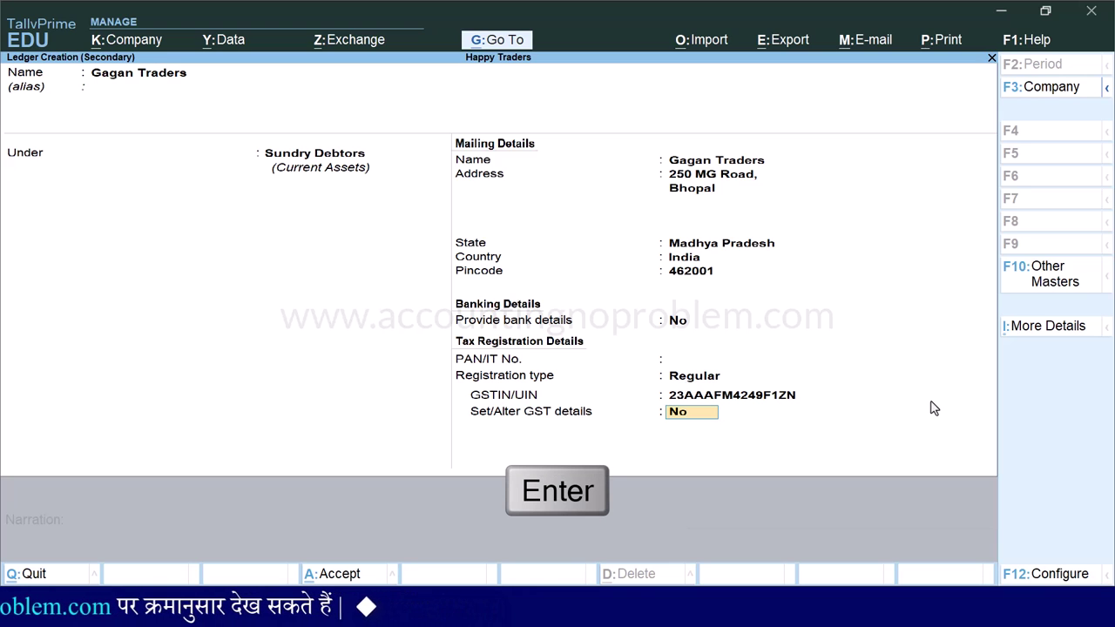
key("Return")
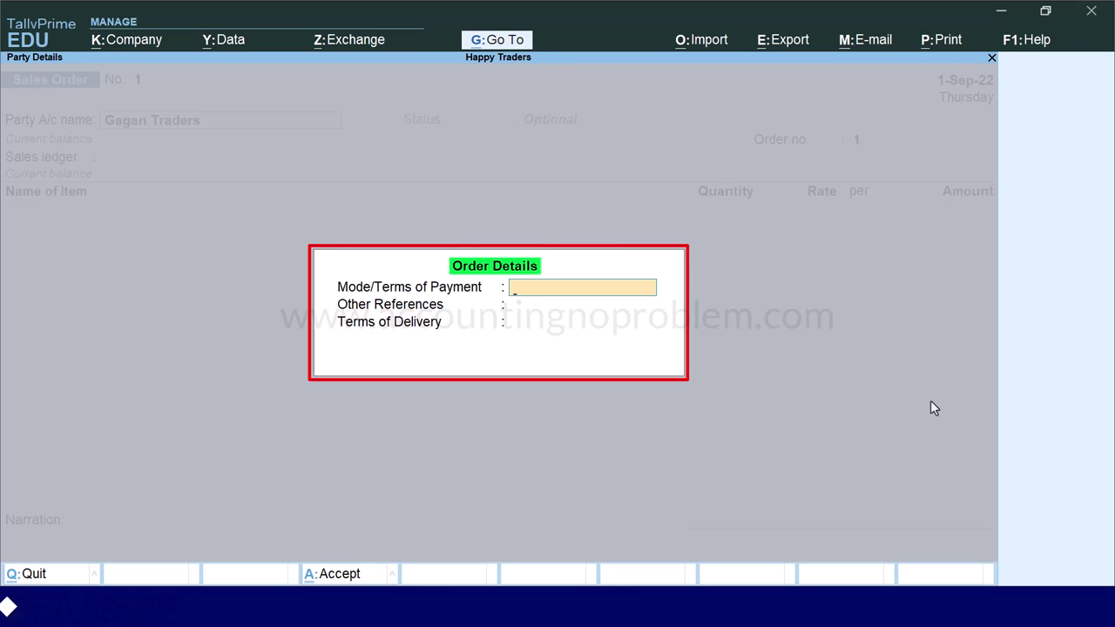
- Set 'Provide Dispatch, Order, and Export details' to Yes in voucher configuration
key("BackSpace")
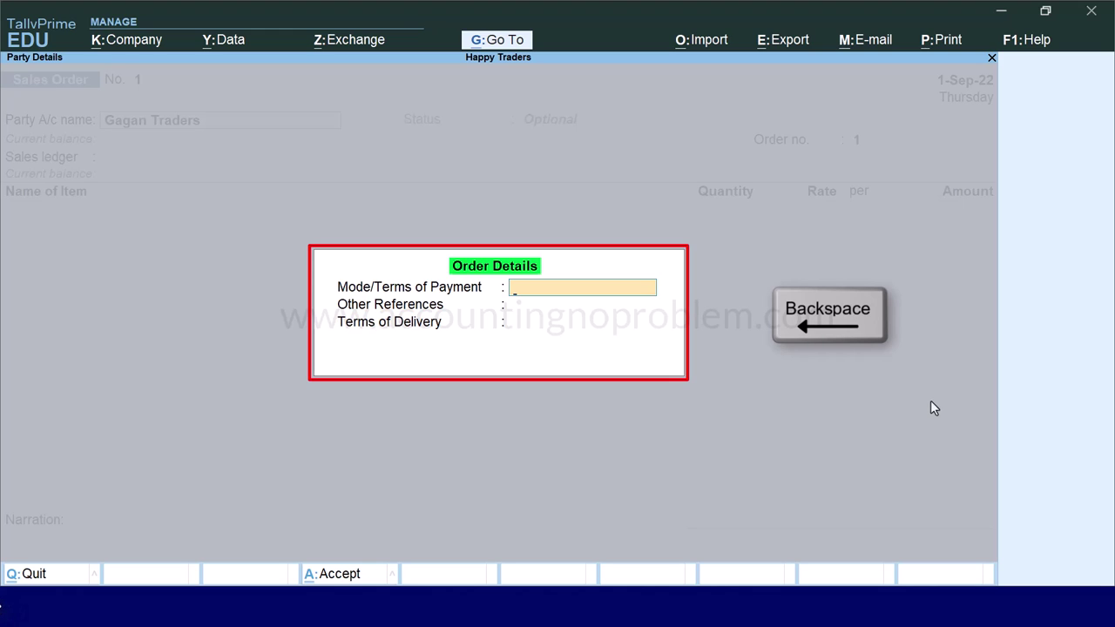
key("BackSpace")
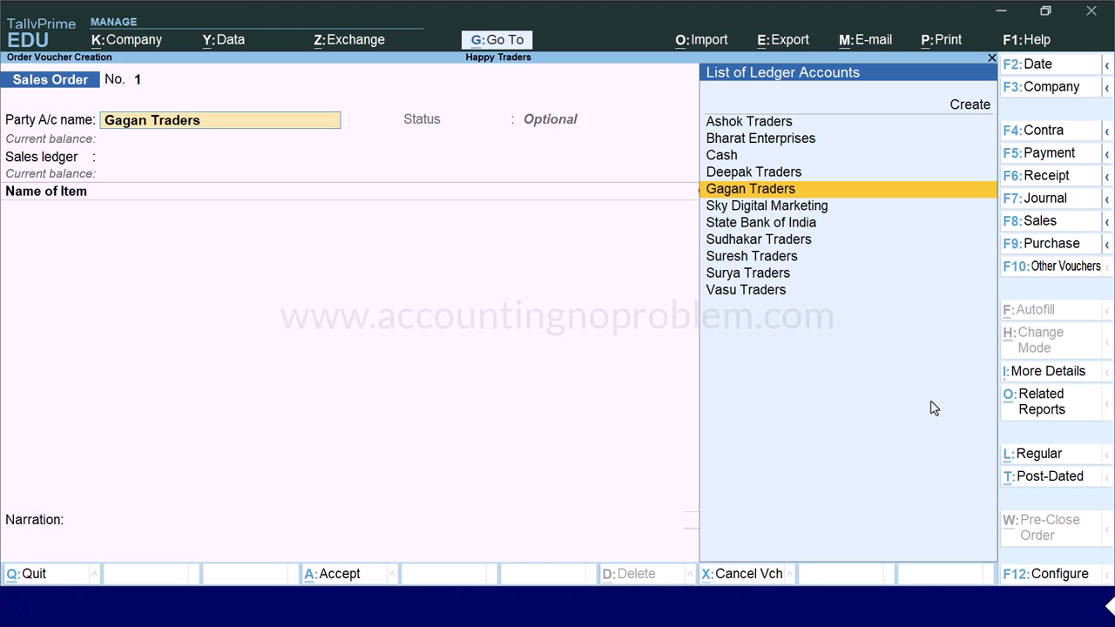
key("F12")
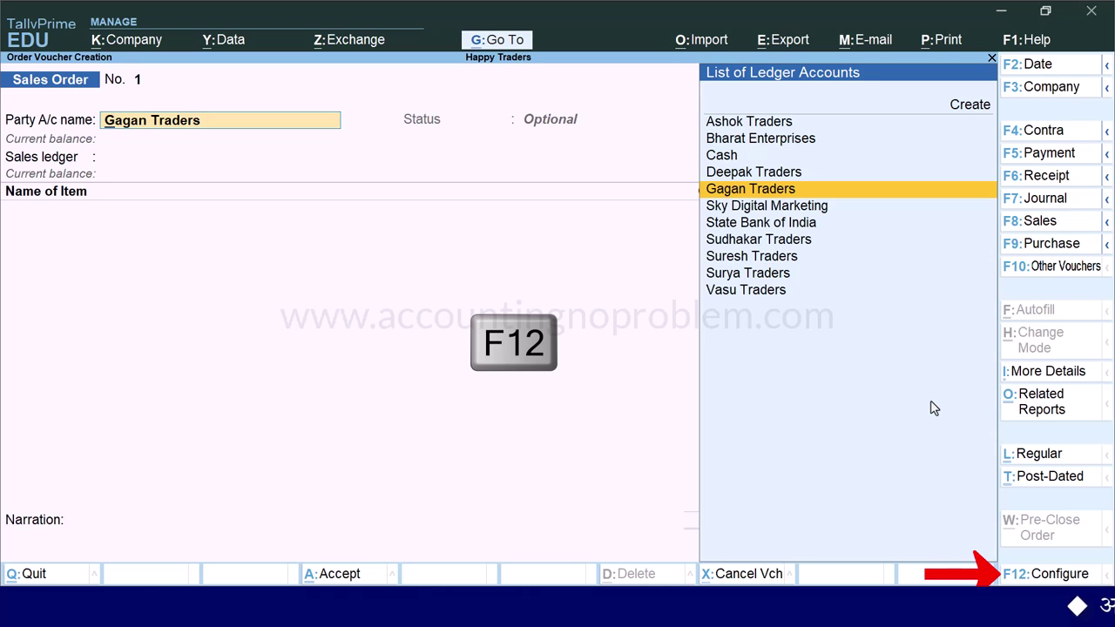
key("Return")
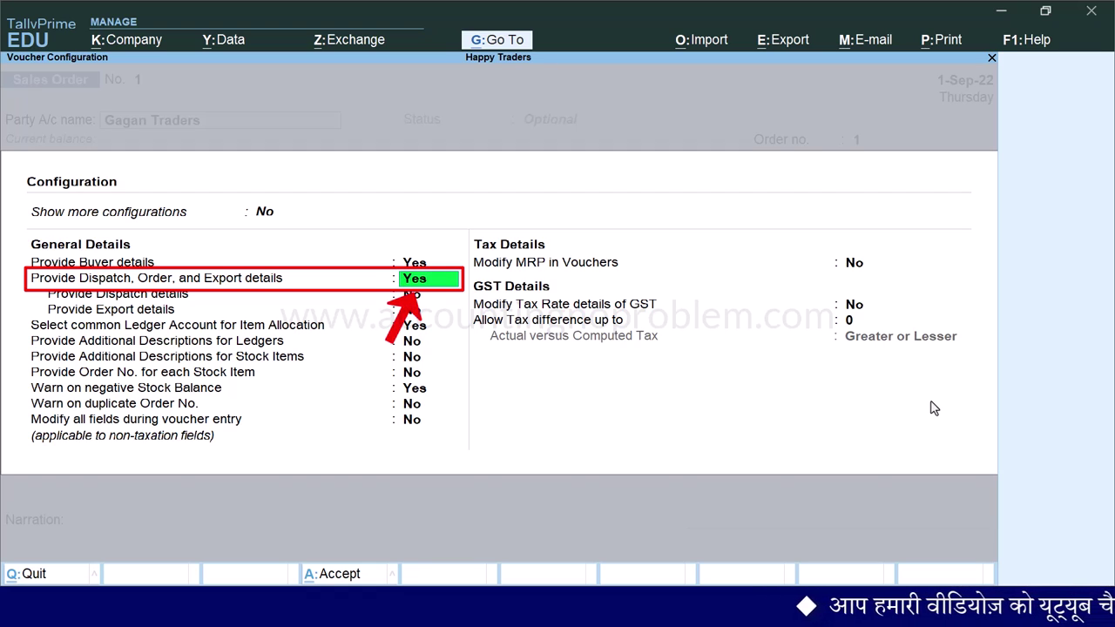
key("ctrl+a")
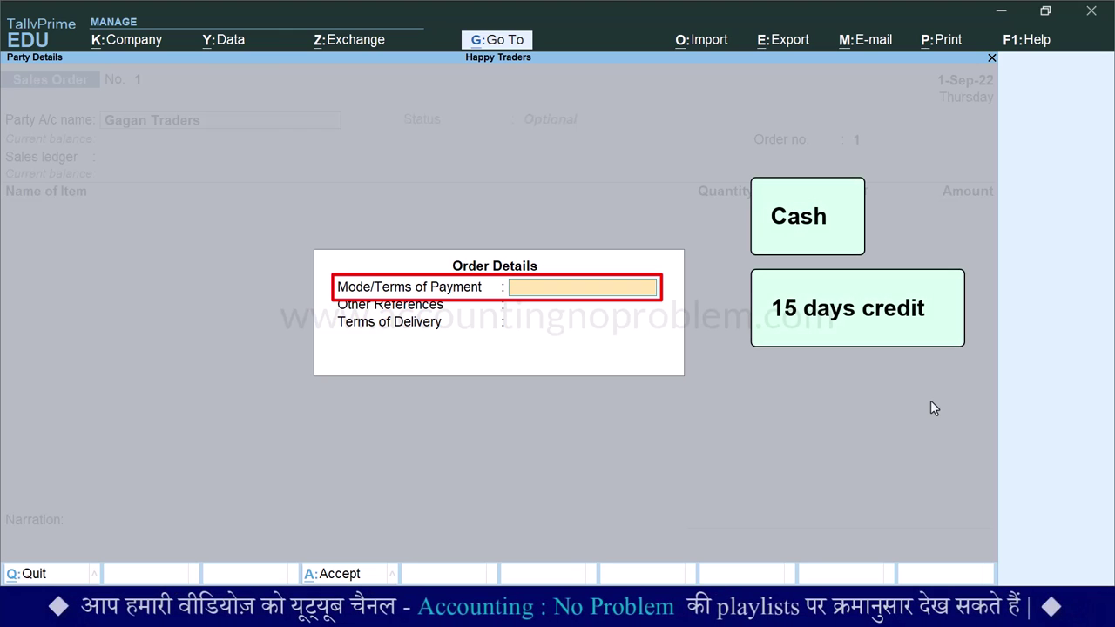
- Enter payment terms '10% advance and balance 15 days after supply' and reference 'Telephonic Conversation'
type("10% ad")
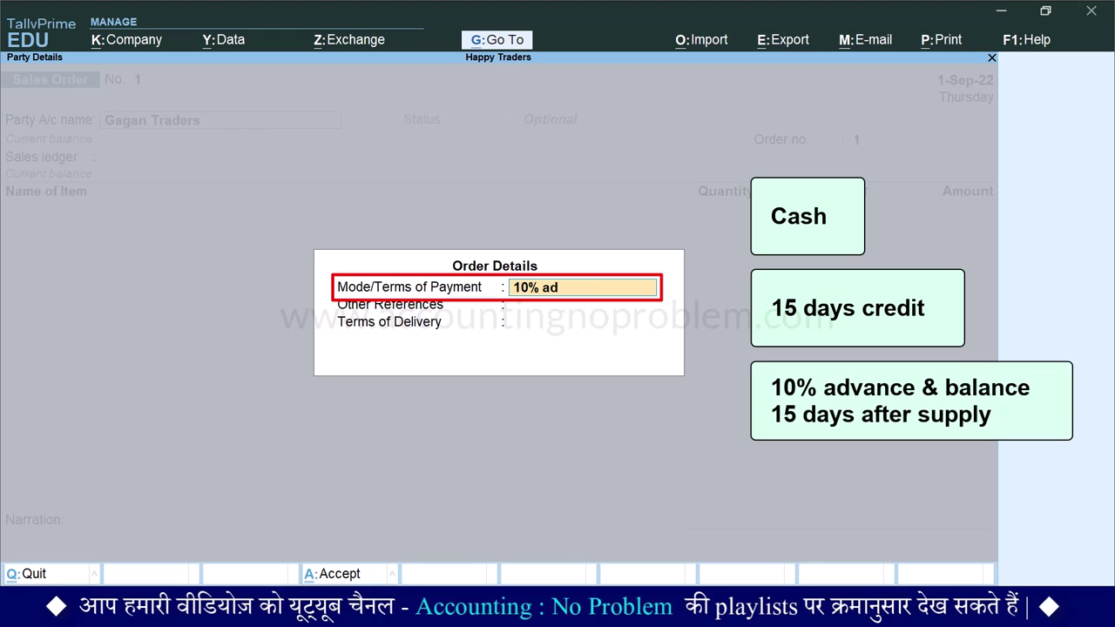
type("vance and balance 15 days after supply")
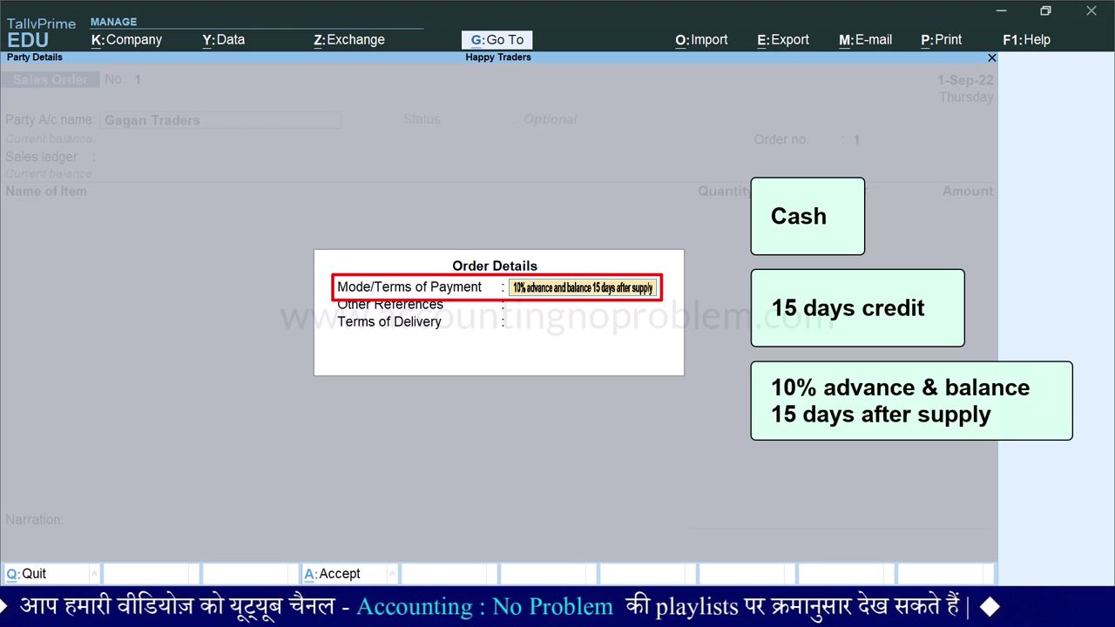
key("Return")
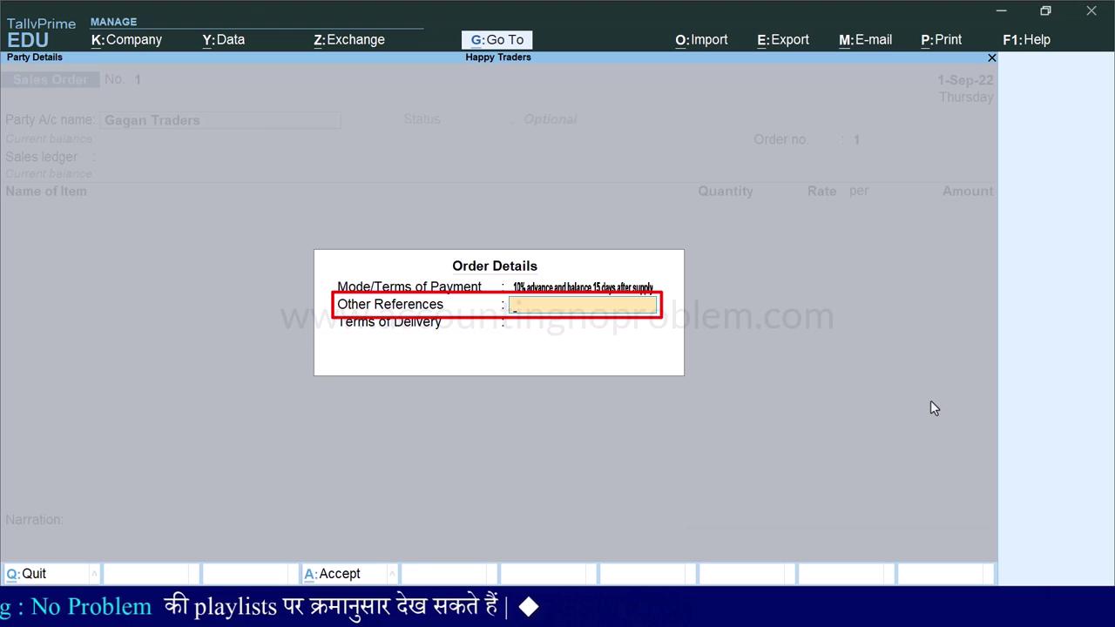
type("Telephonic Conversation")
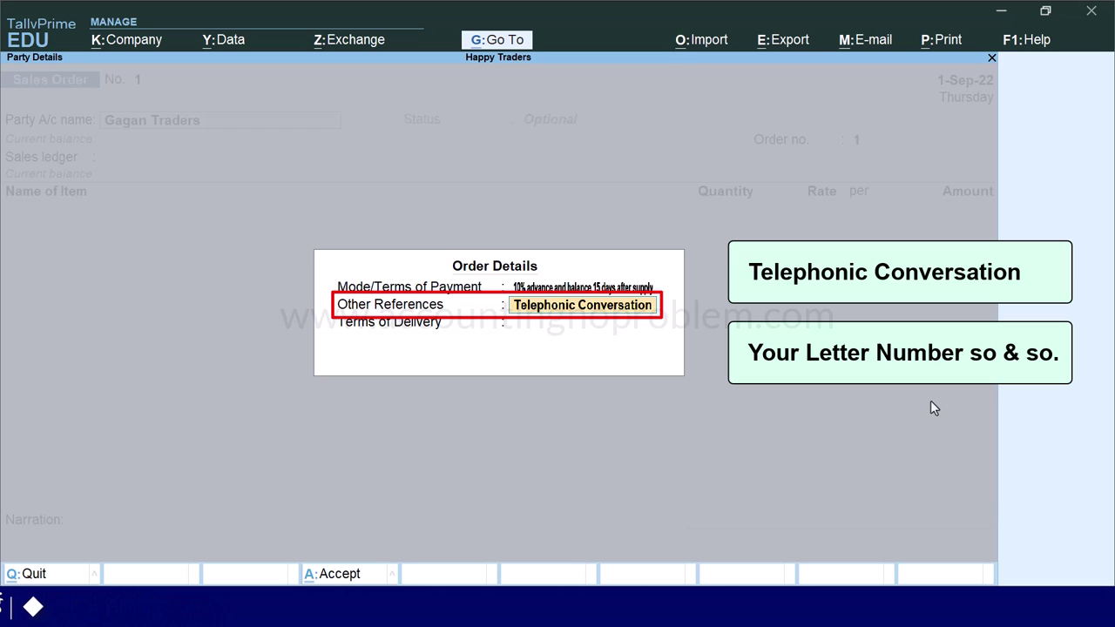
key("Return")
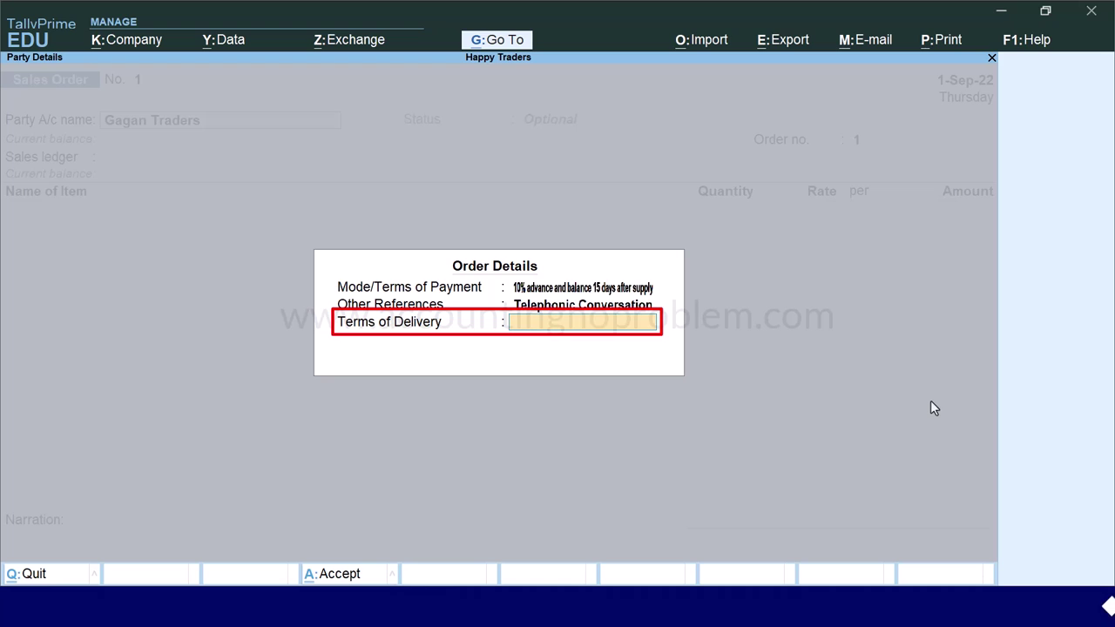
- Add delivery terms: 10 days after receiving order, and delivery from our shop/godown
type("iving Order")
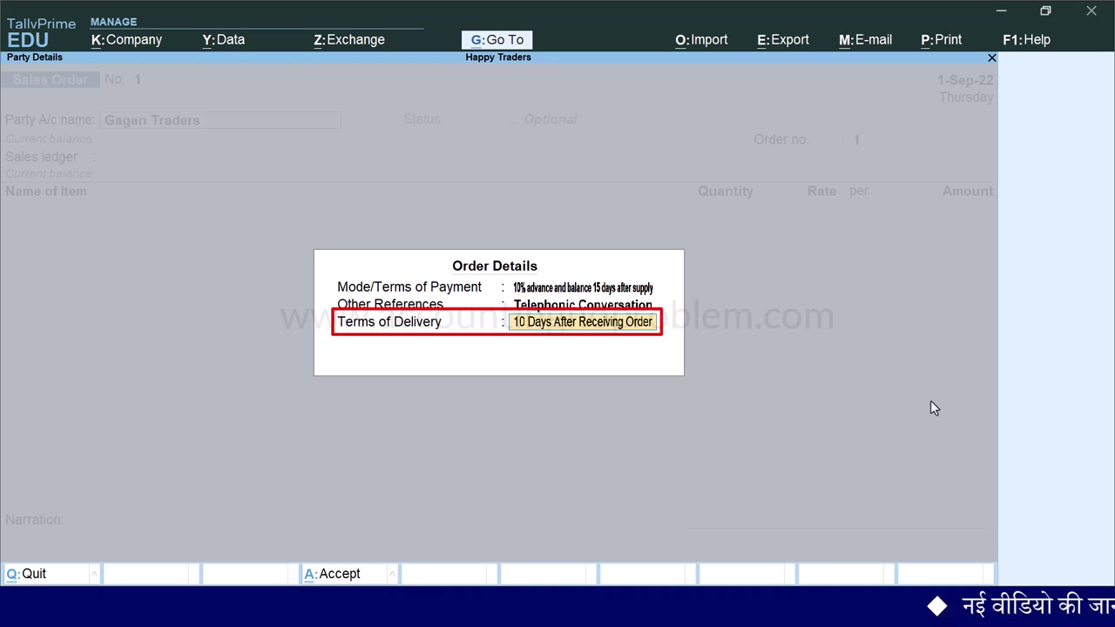
key("Return")
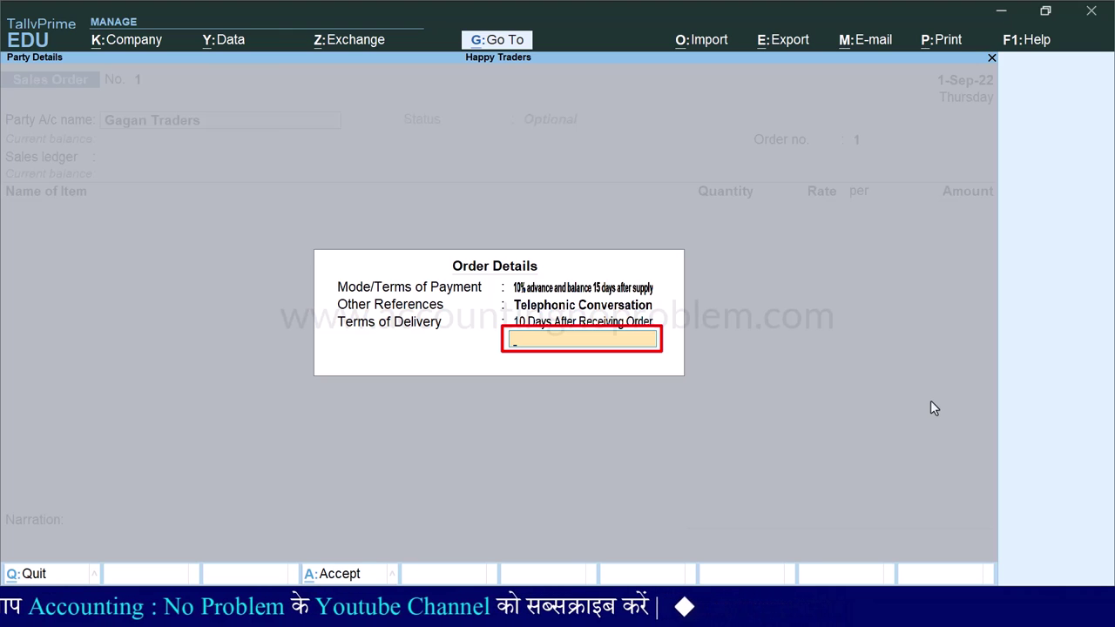
type("livery From Our Shop/godown")
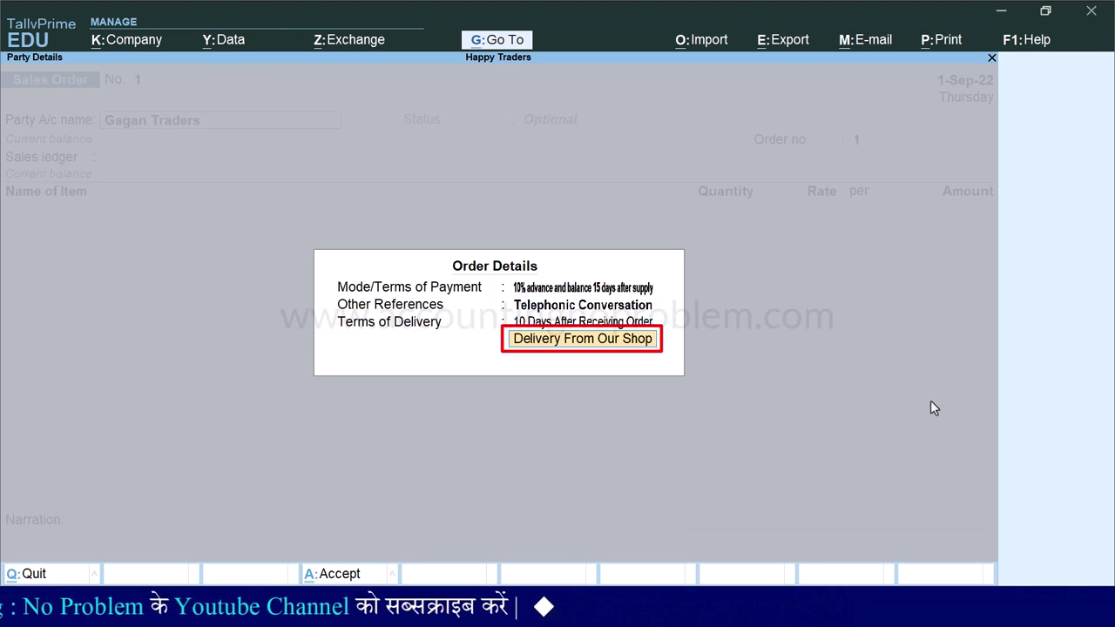
key("Return")
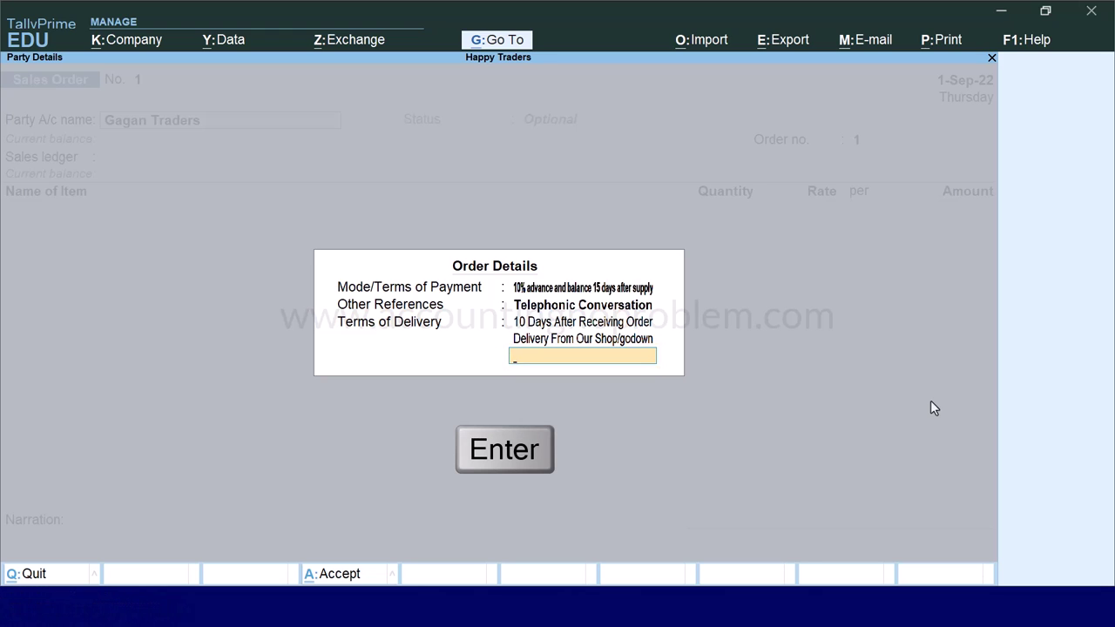
key("Return")
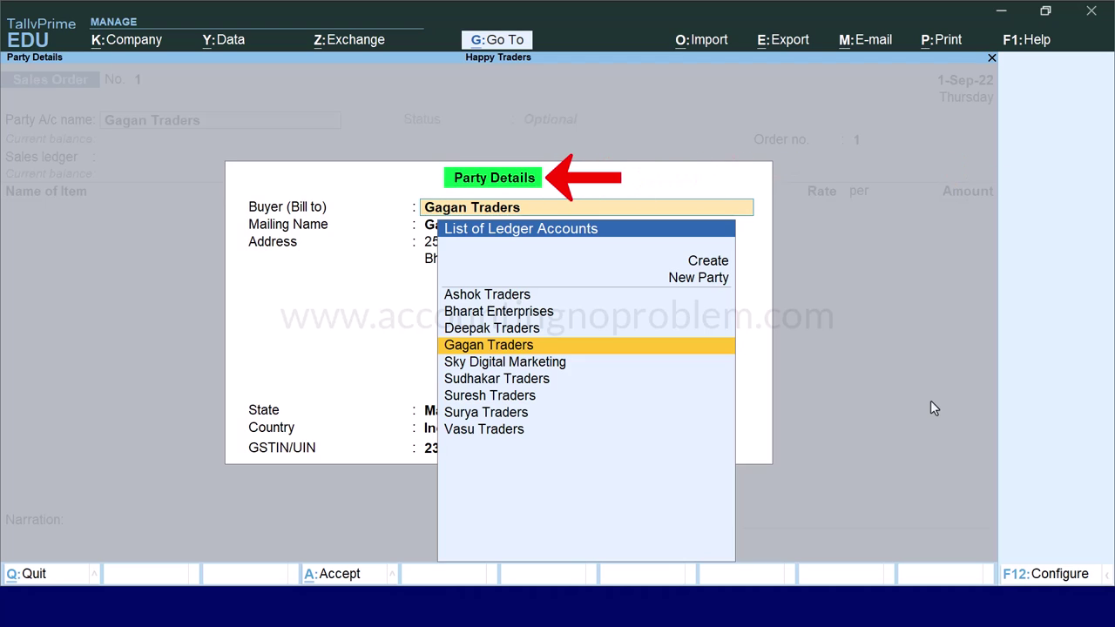
- Accept Gagan Traders' party details and choose Sales Account as the sales ledger
key("ctrl+a")
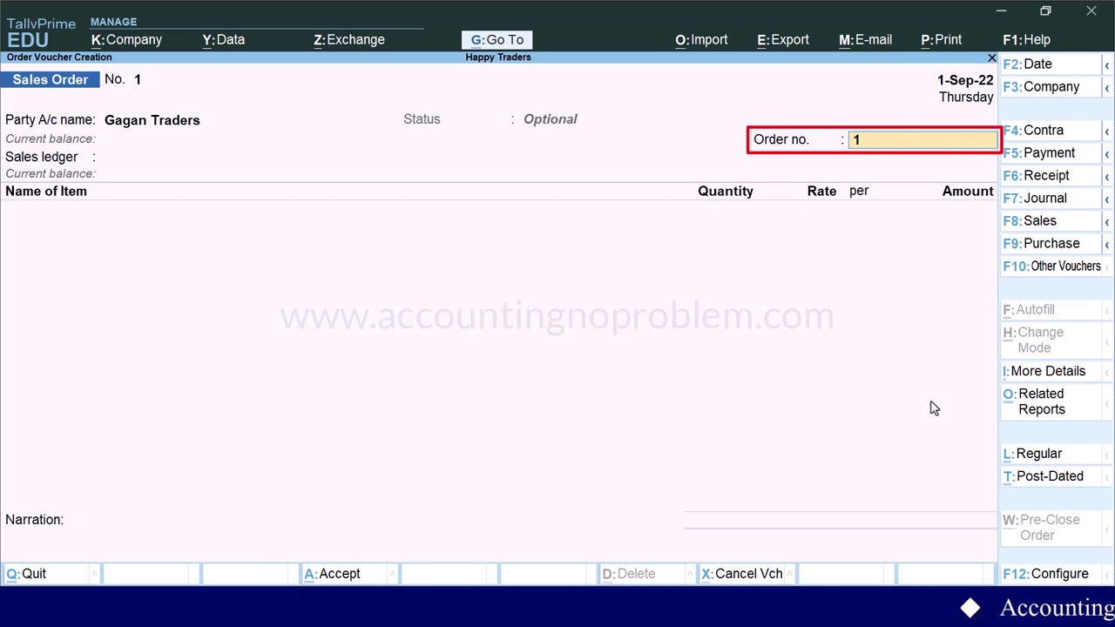
key("Return")
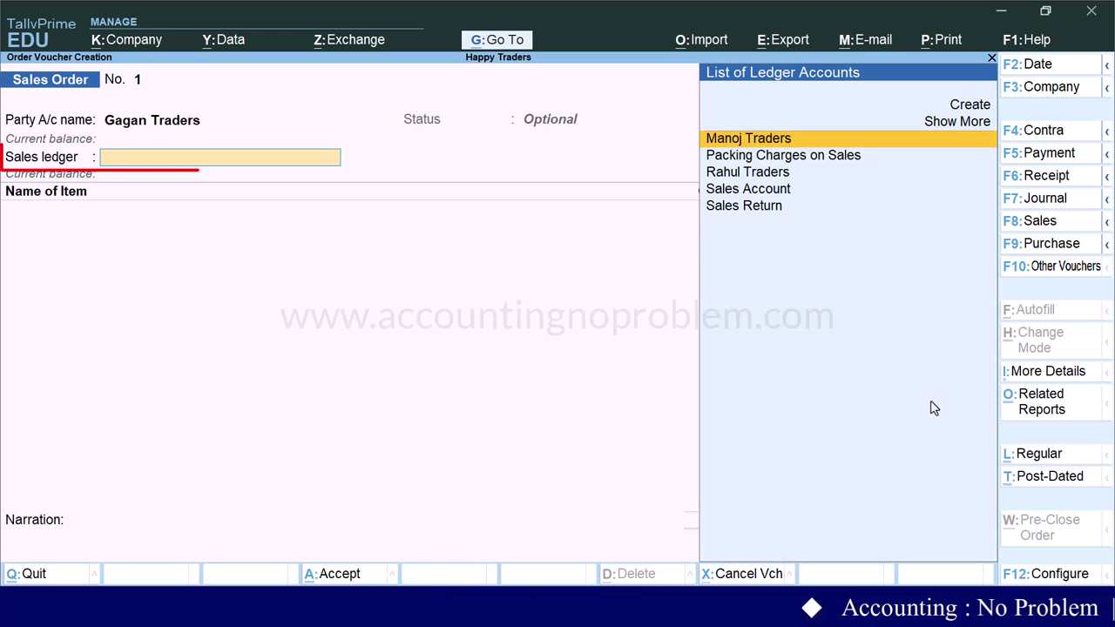
key("Down")
key("Down")
key("Down")
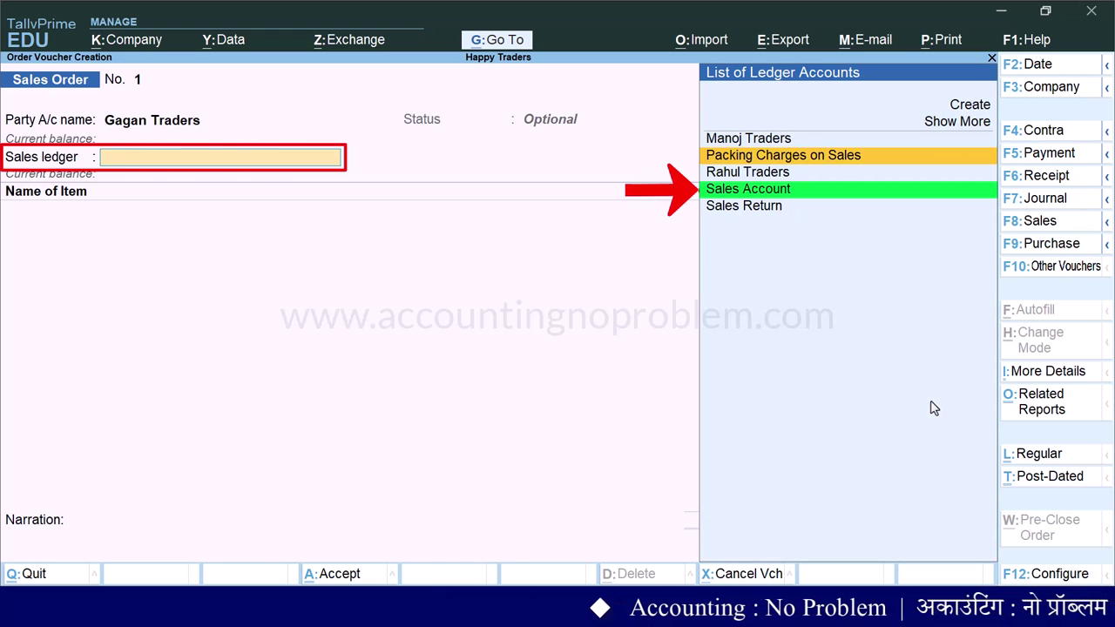
key("Return")
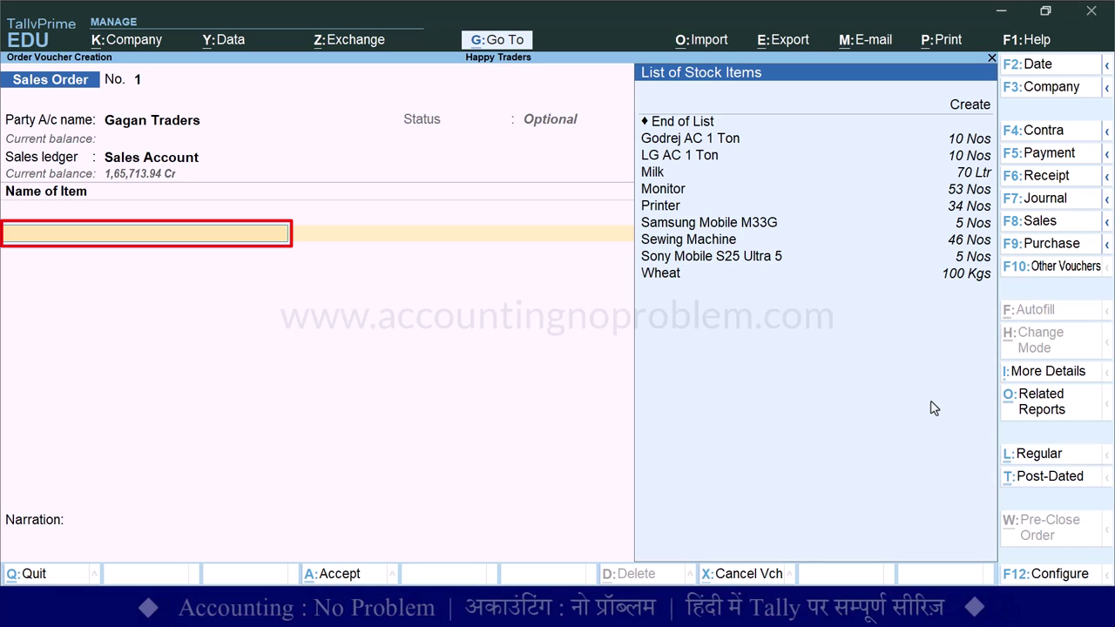
- Add Godrej AC 1 Ton: 2 Nos at 30,000, due 1-Sep-22
key("Down")
key("Down")
key("Down")
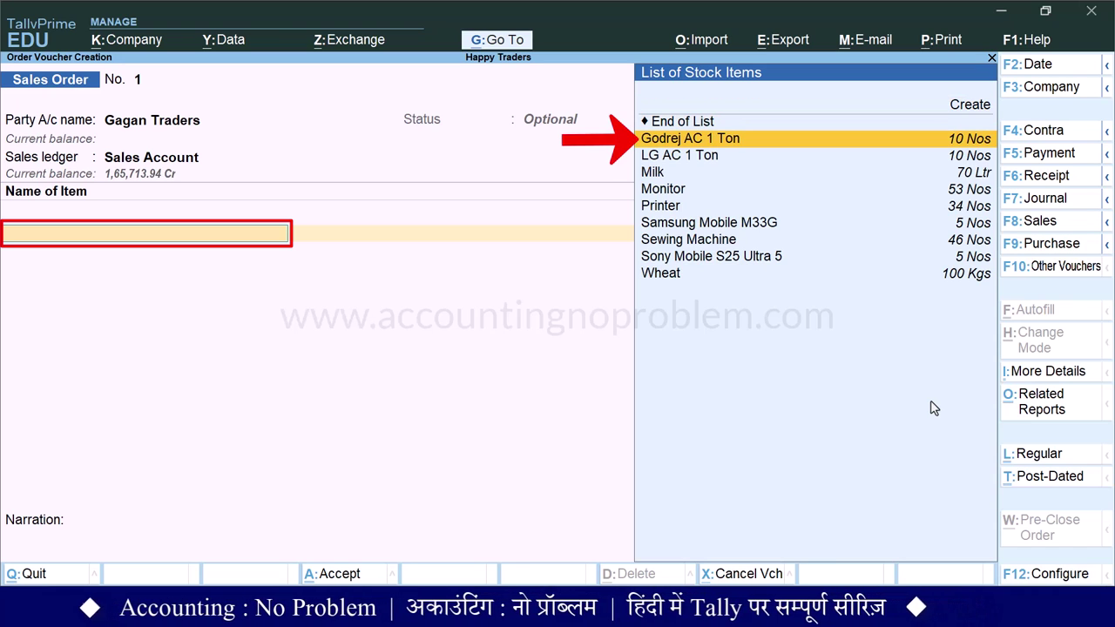
key("Return")
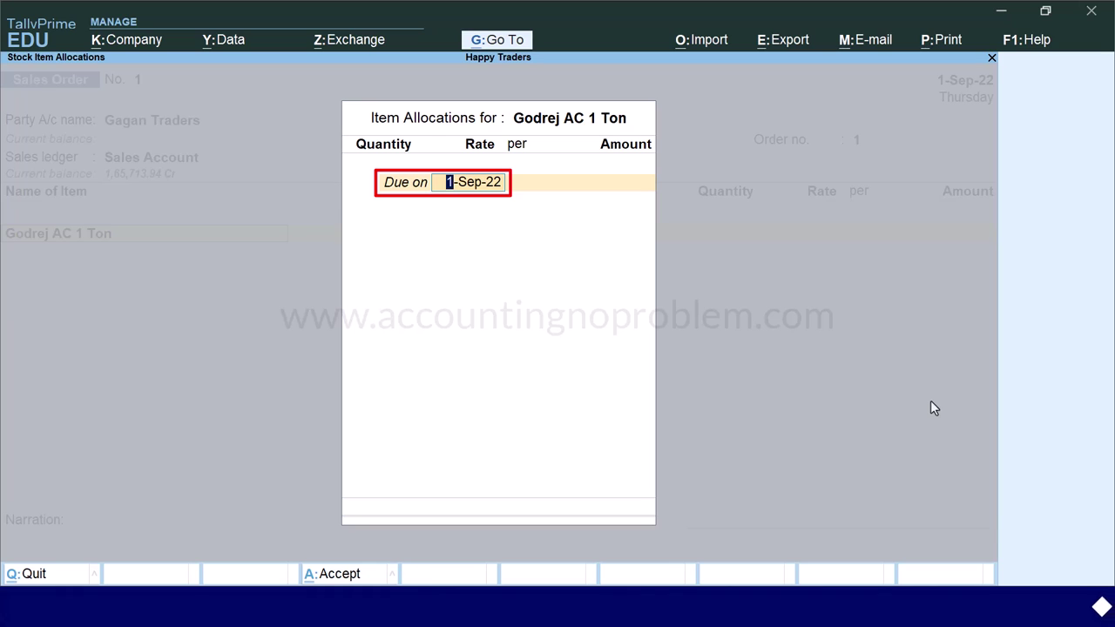
key("Return")
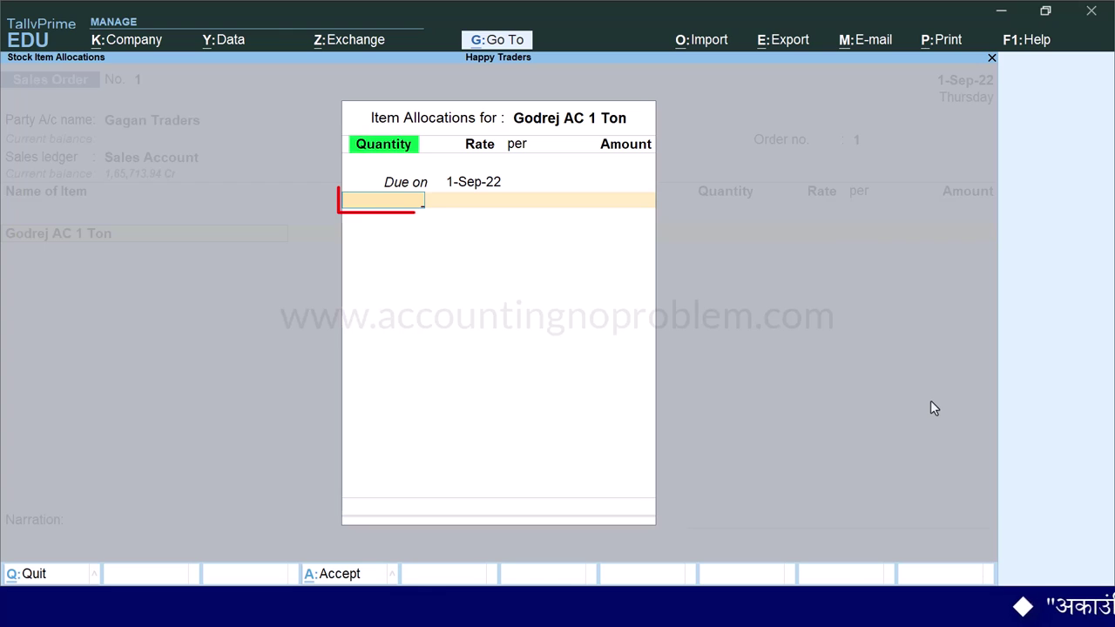
type("2")
key("Return")
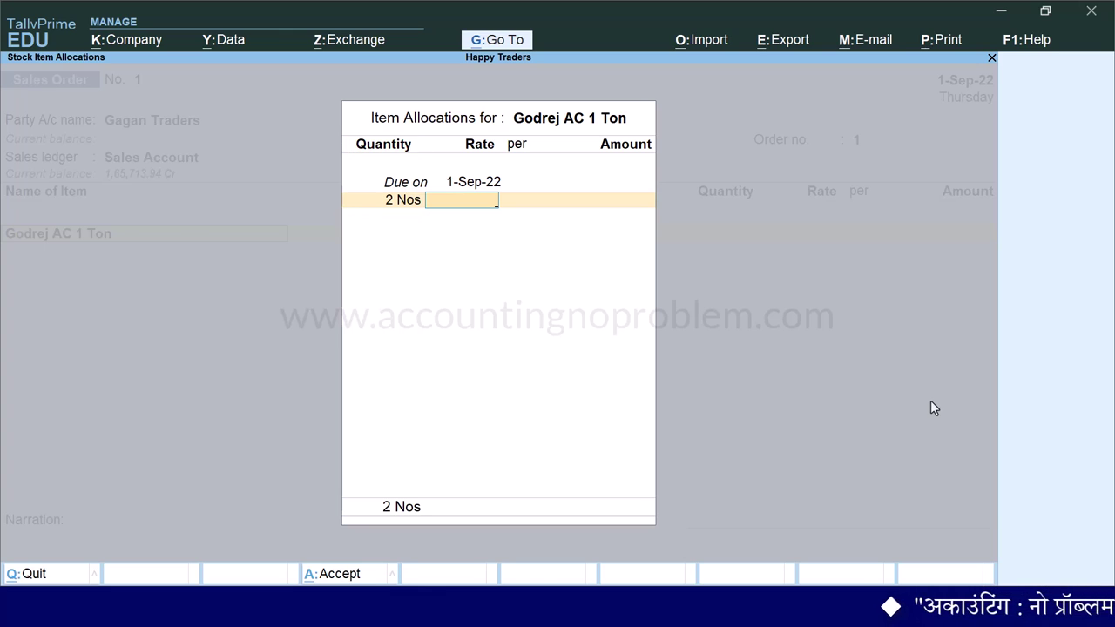
type("30000")
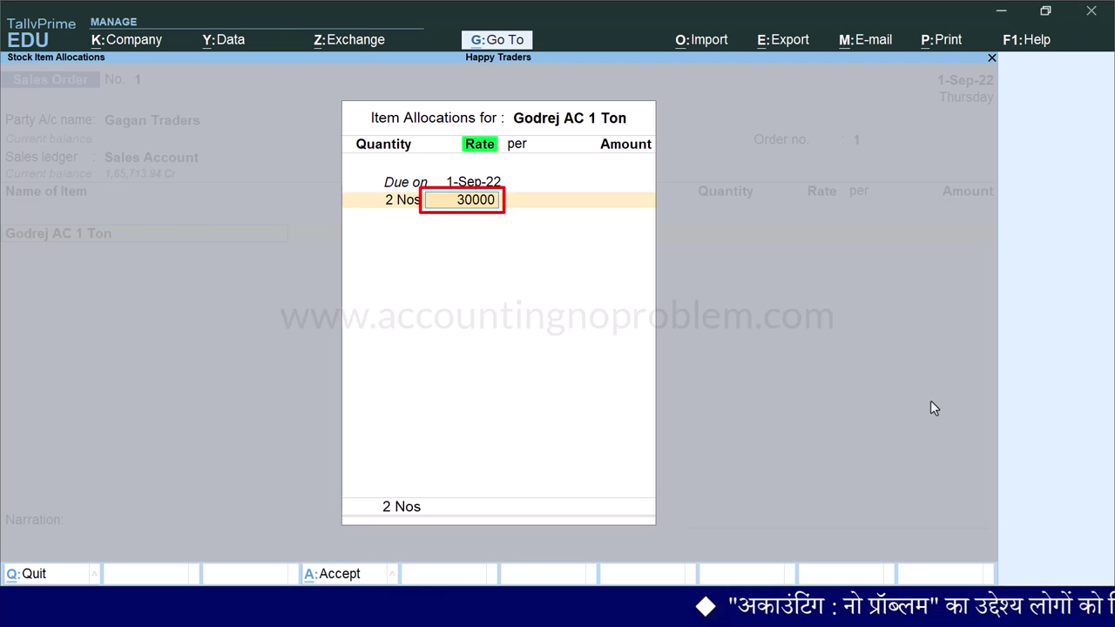
key("Return")
key("Return")
key("Return")
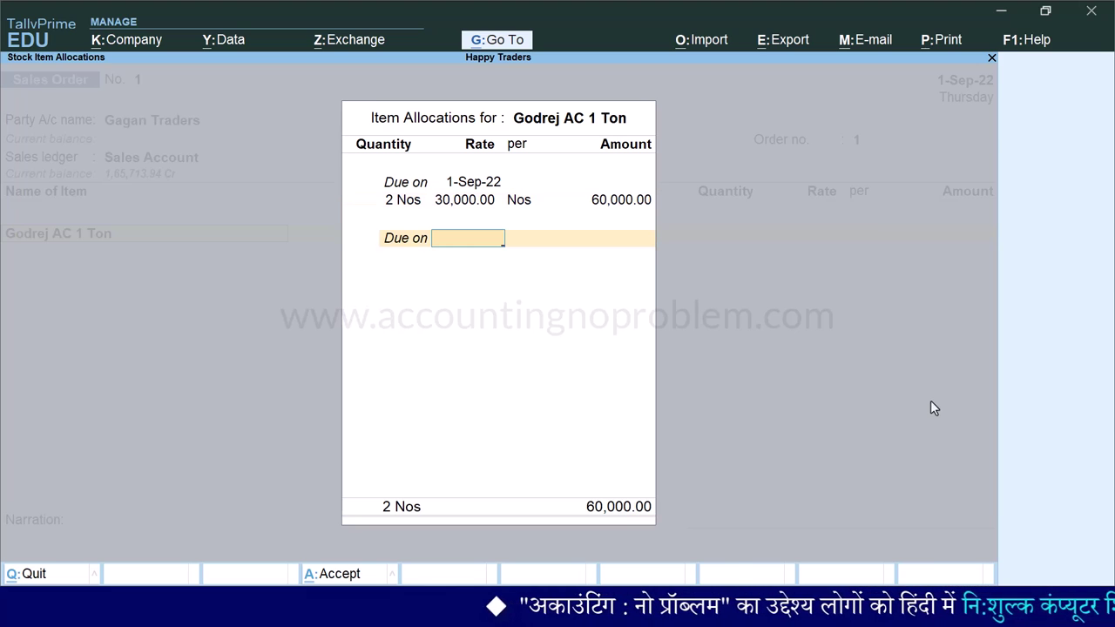
key("Return")
- Add LG AC 1 Ton: 3 Nos at 31,000
key("Return")
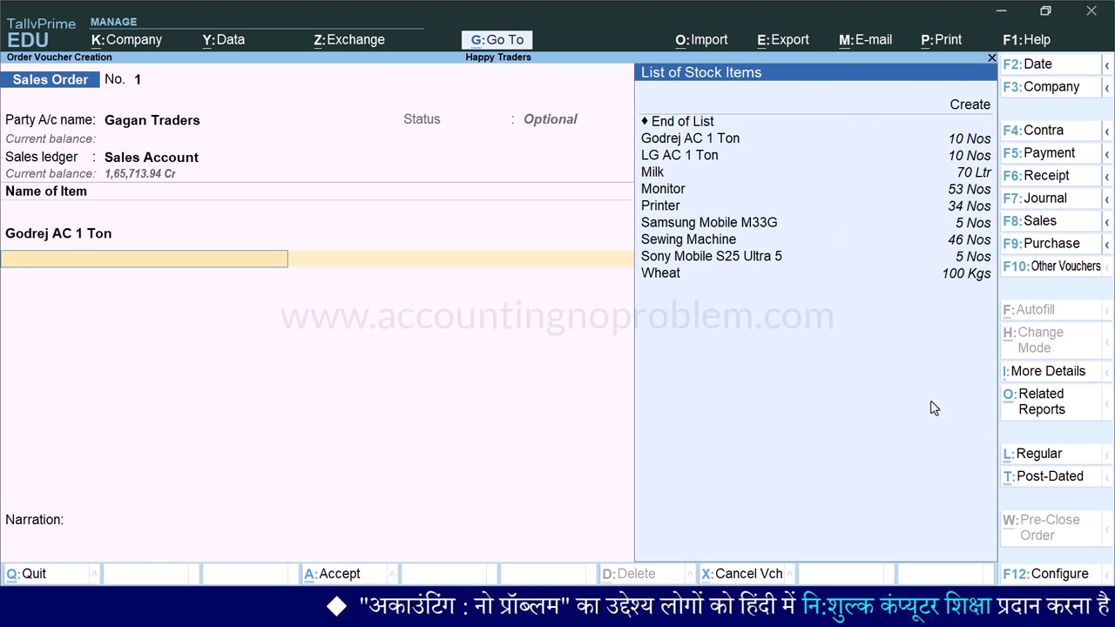
key("Down")
key("Down")
key("Return")
type("3 Nos")
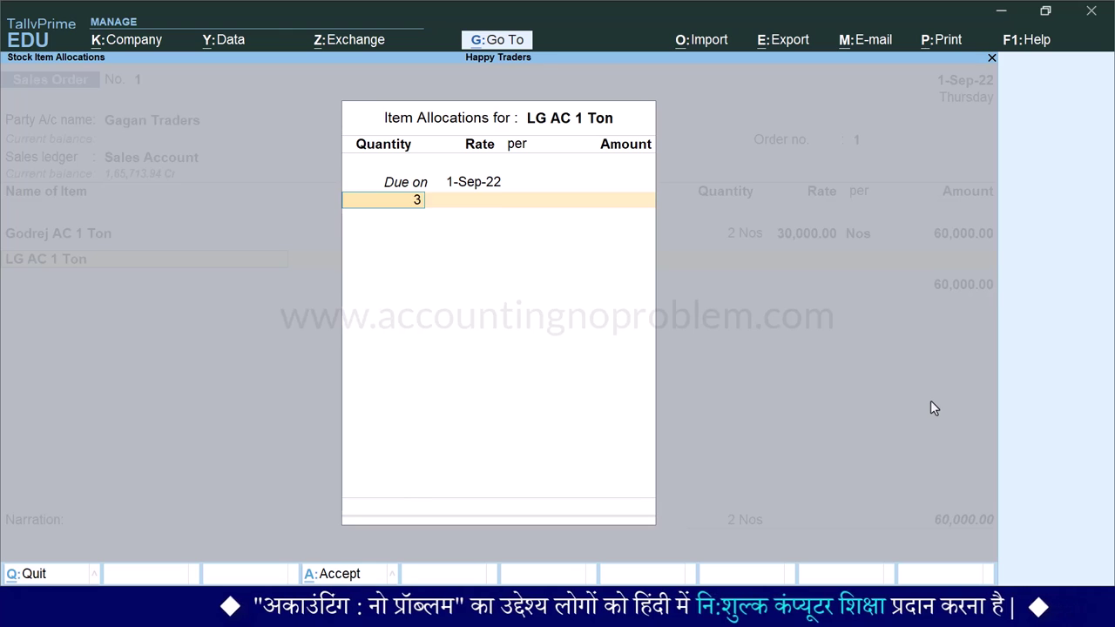
key("Return")
type("31,000.00")
key("Return")
key("Return")
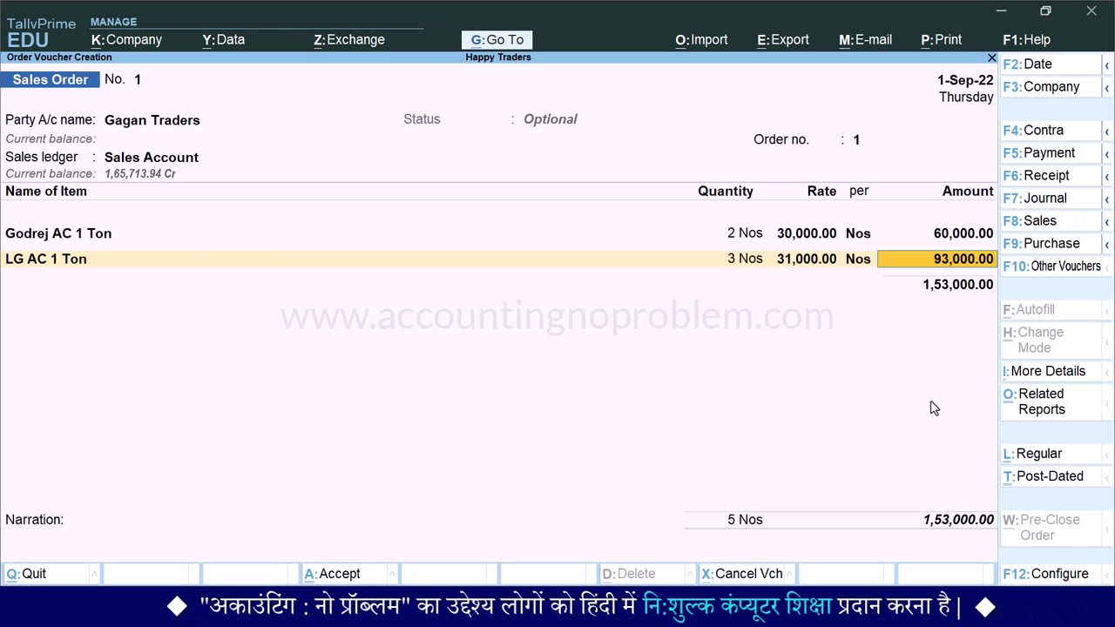
key("Return")
key("Return")
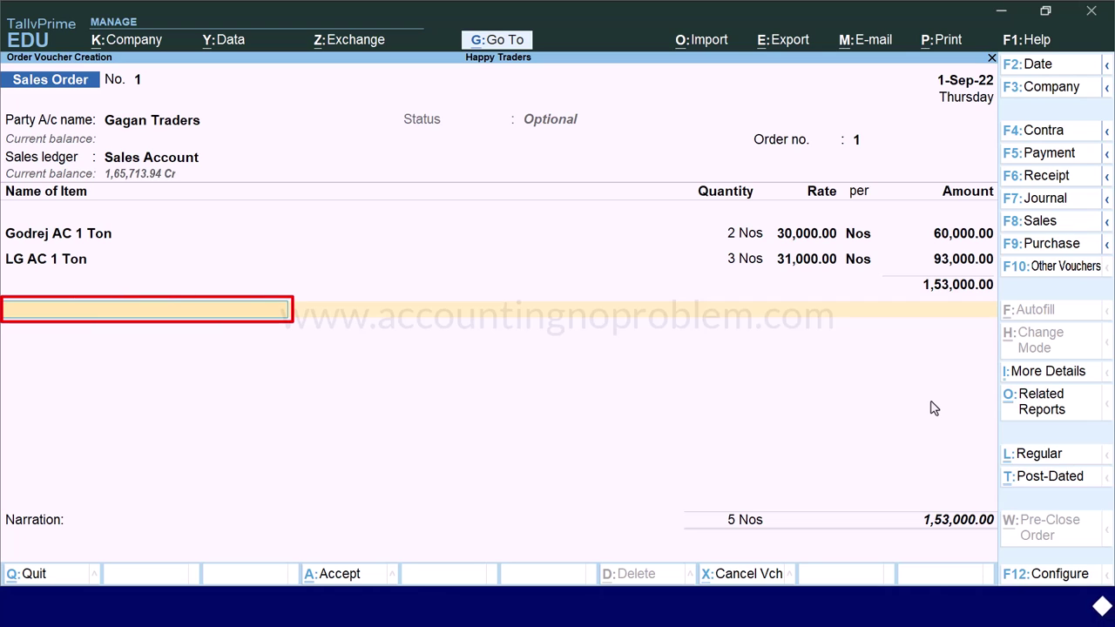
- Add Discount Allowed on Sales to the order at -2%
type("d")
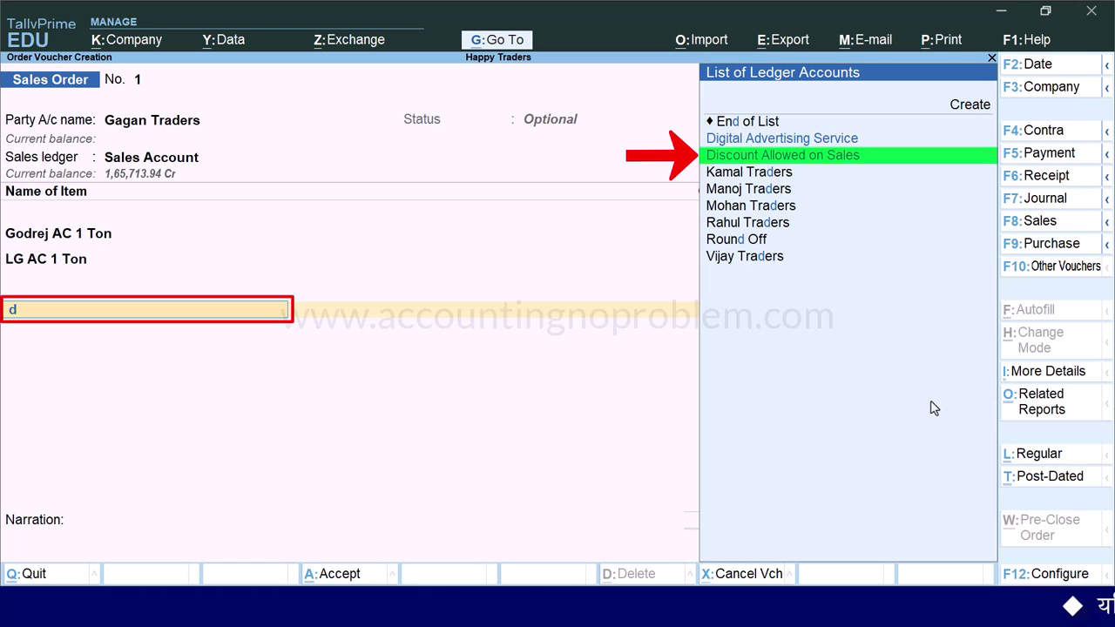
key("Down")
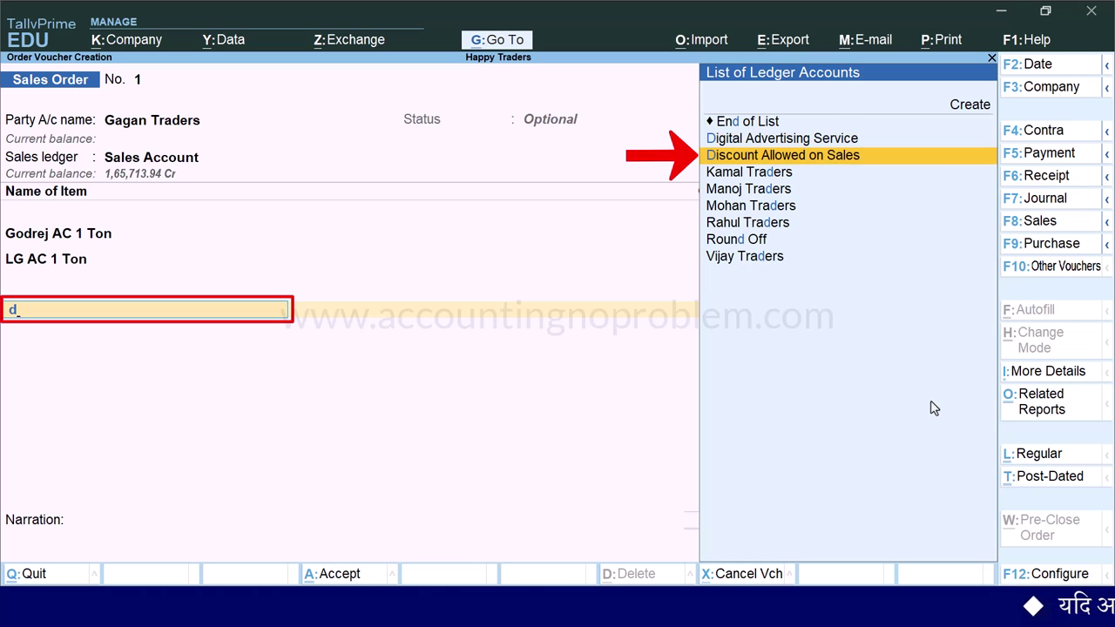
key("Return")
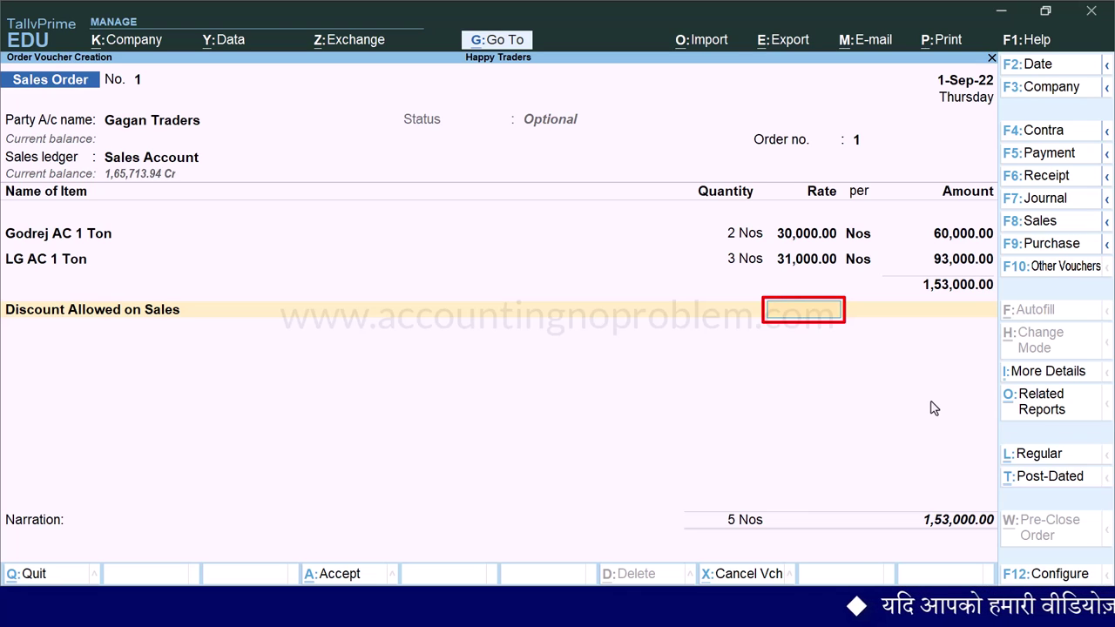
key("Return")
key("Return")
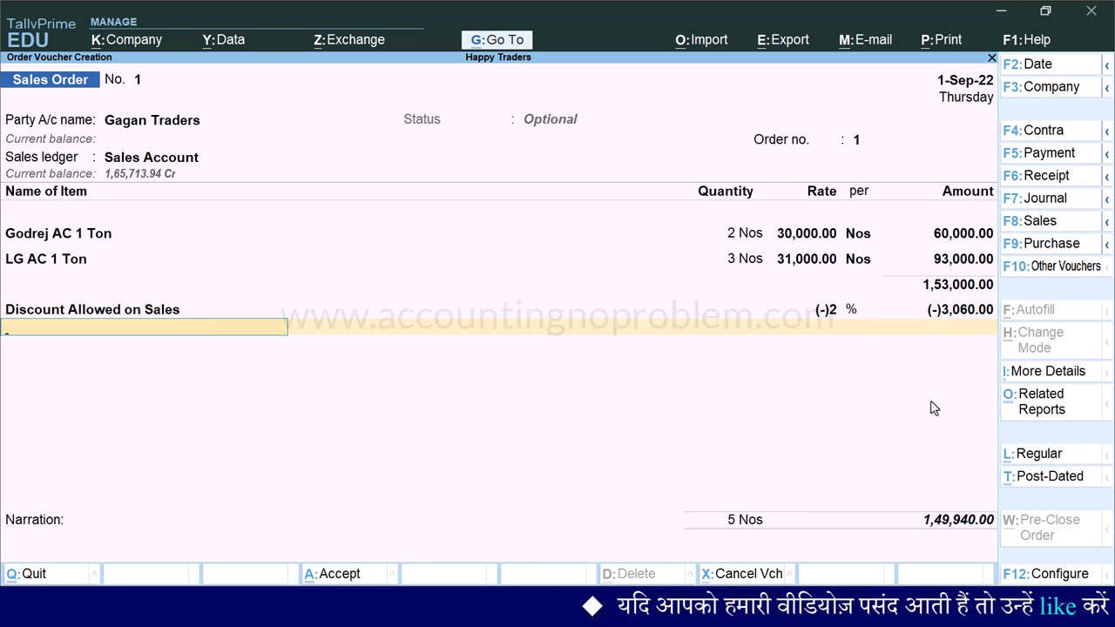
- Add Packing Charges on Sales of 100 to the order
type("P")
key("Down")
key("Return")
key("Return")
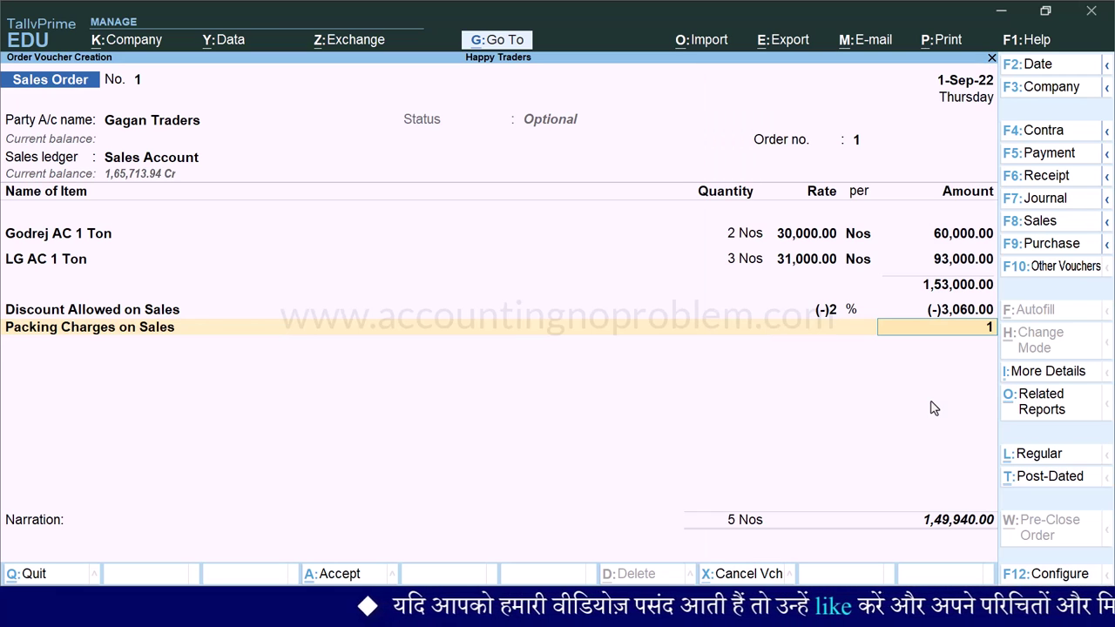
key("Return")
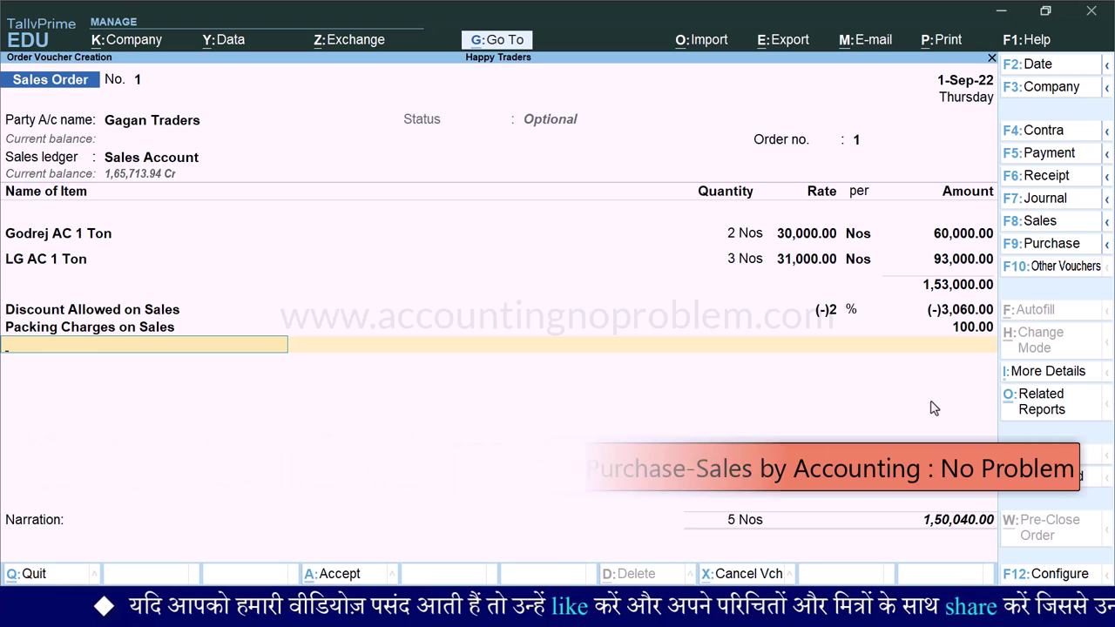
- Add CGST and SGST, accepting the calculated 21,005.60 each for a 1,92,051.20 total
type("Cg")
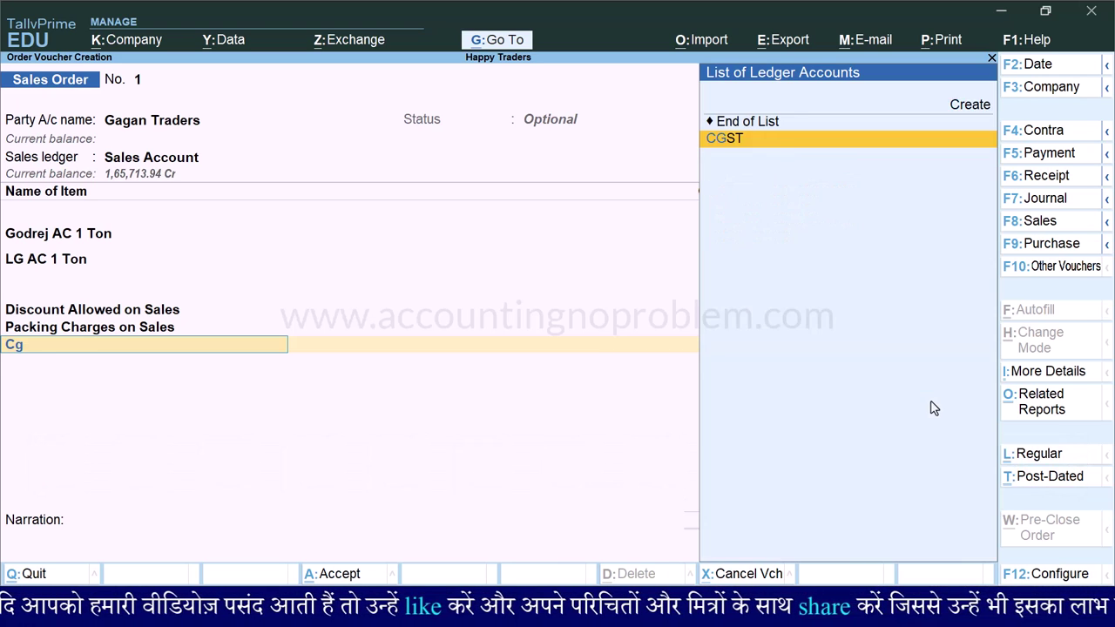
key("Return")
key("Return")
type("Sg")
key("Return")
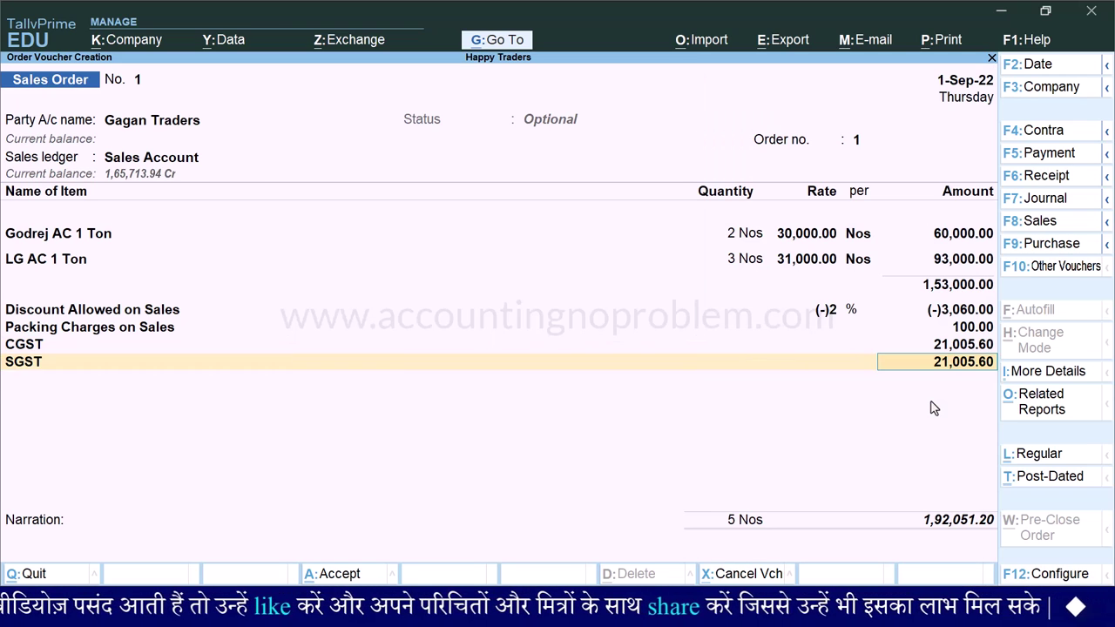
key("Return")
key("Return")
key("Return")
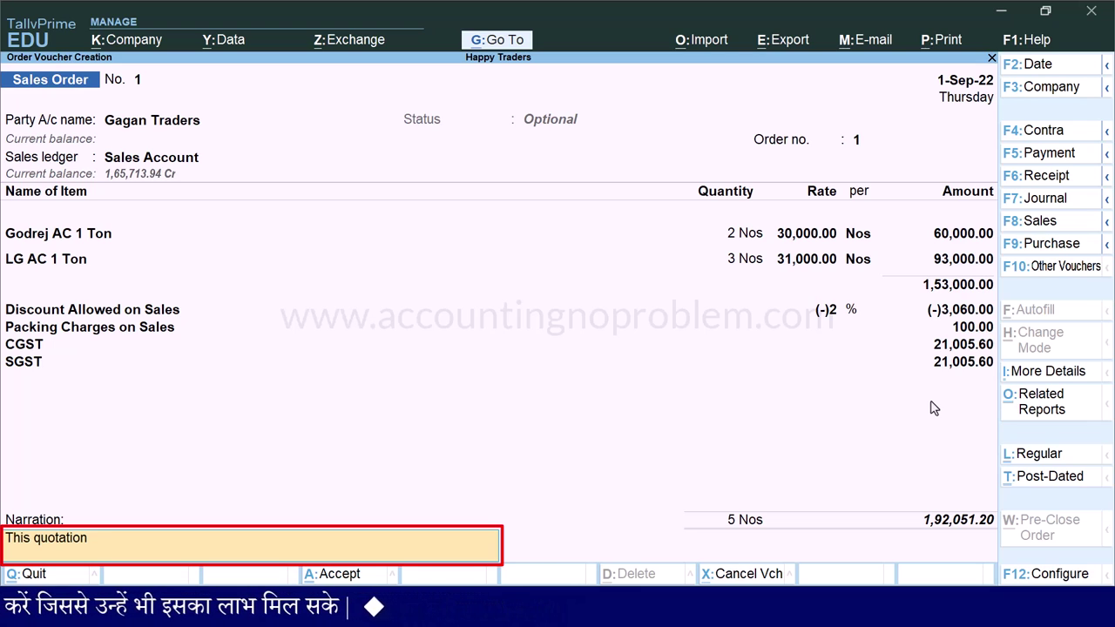
- Finish the narration 'valid only for 35 days from the date of quotation' and save the order
type("alid only for 35 days from the date of quotation issue.")
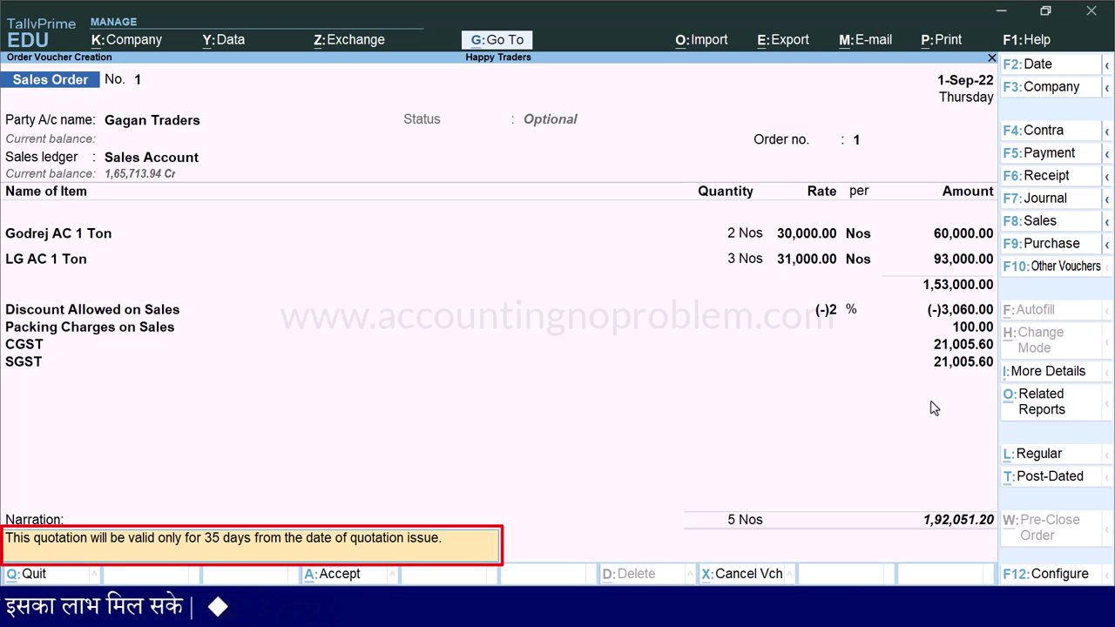
key("Return")
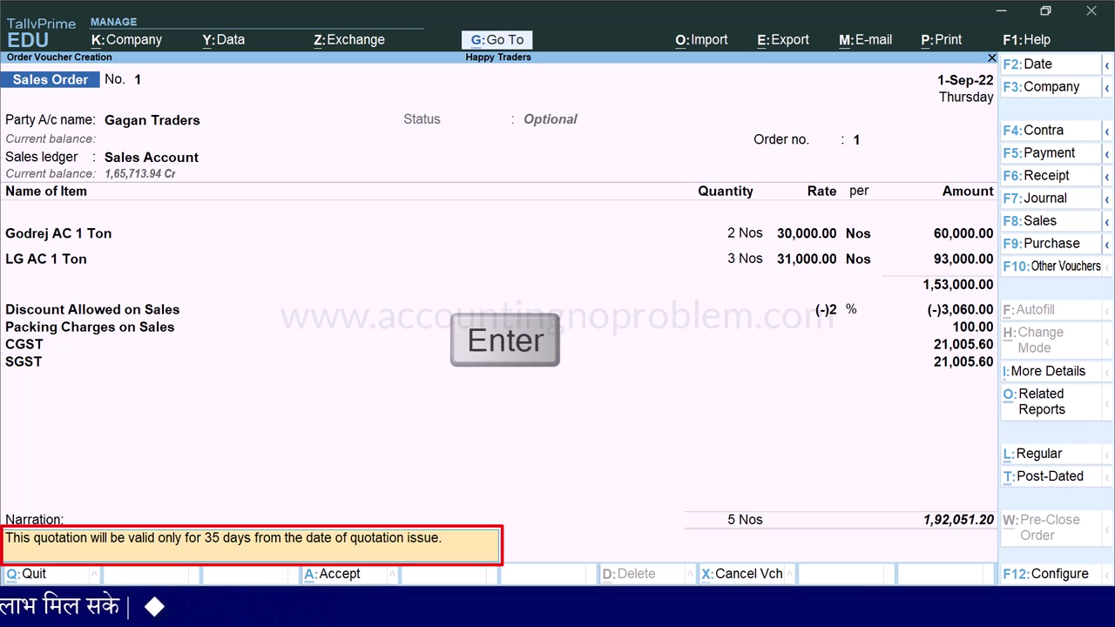
key("Return")
key("Return")
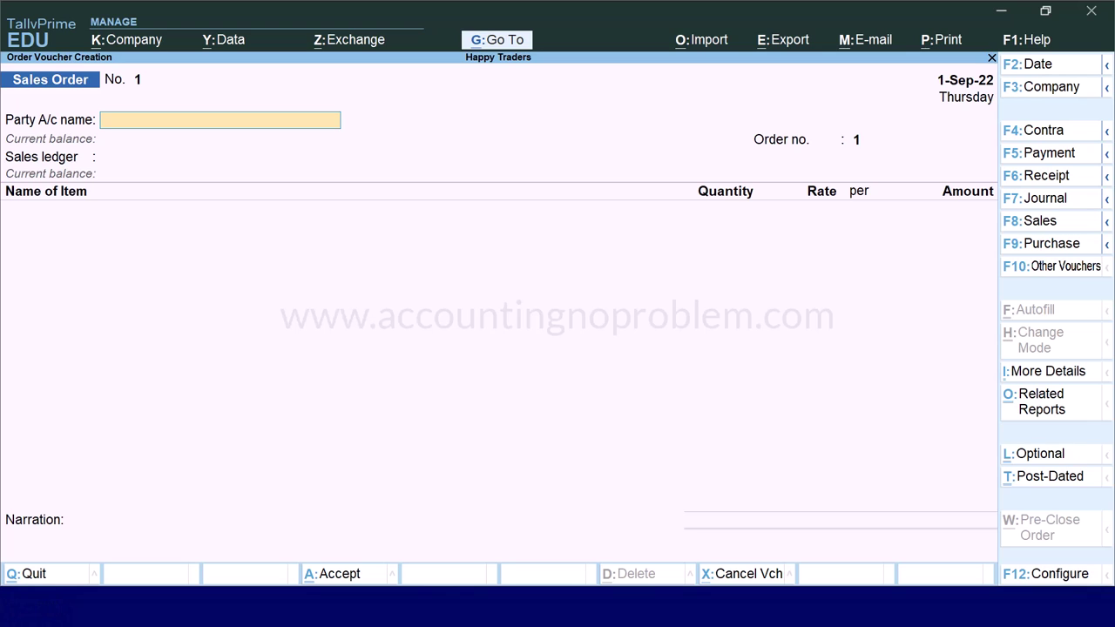
- Recall saved Sales Order No. 1 and preview it zoomed in as a QUOTATION for Gagan Traders
key("Page_Up")
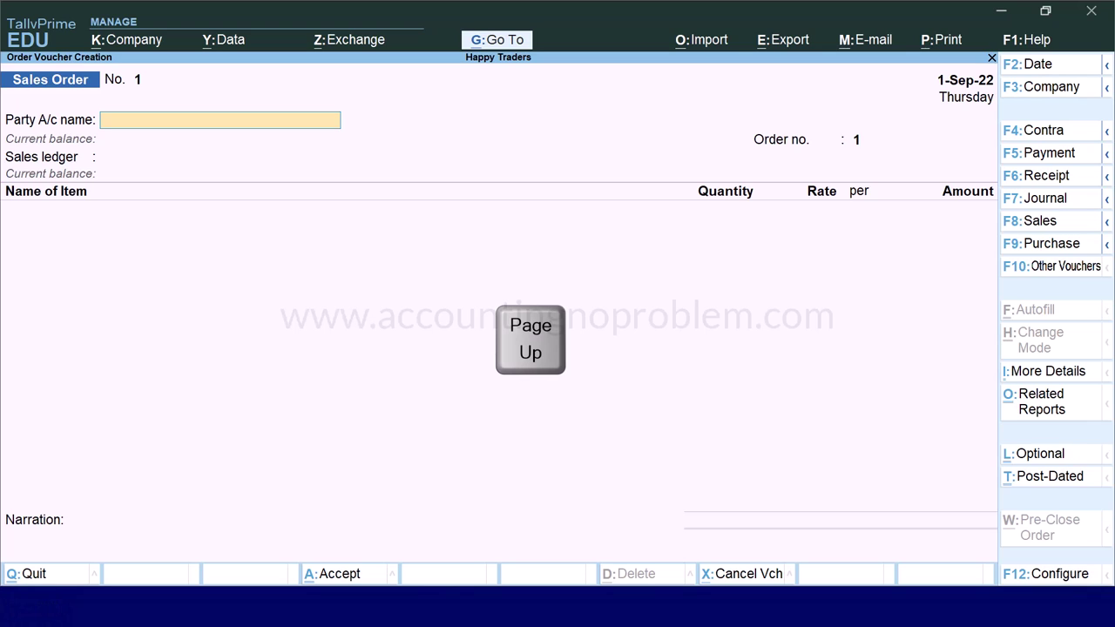
key("ctrl+p")
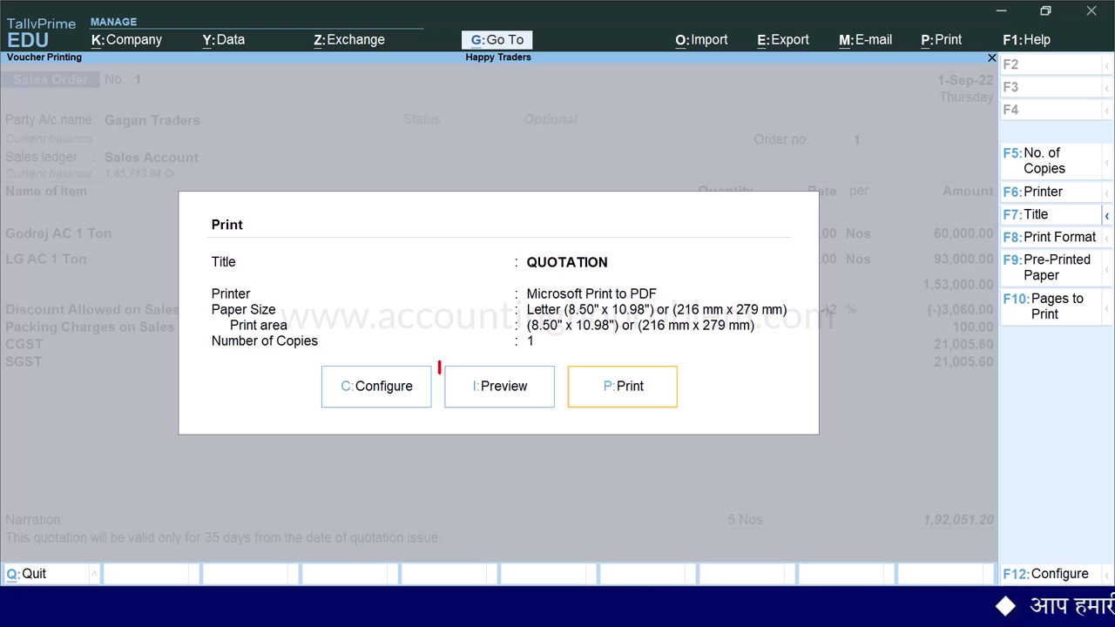
key("i")
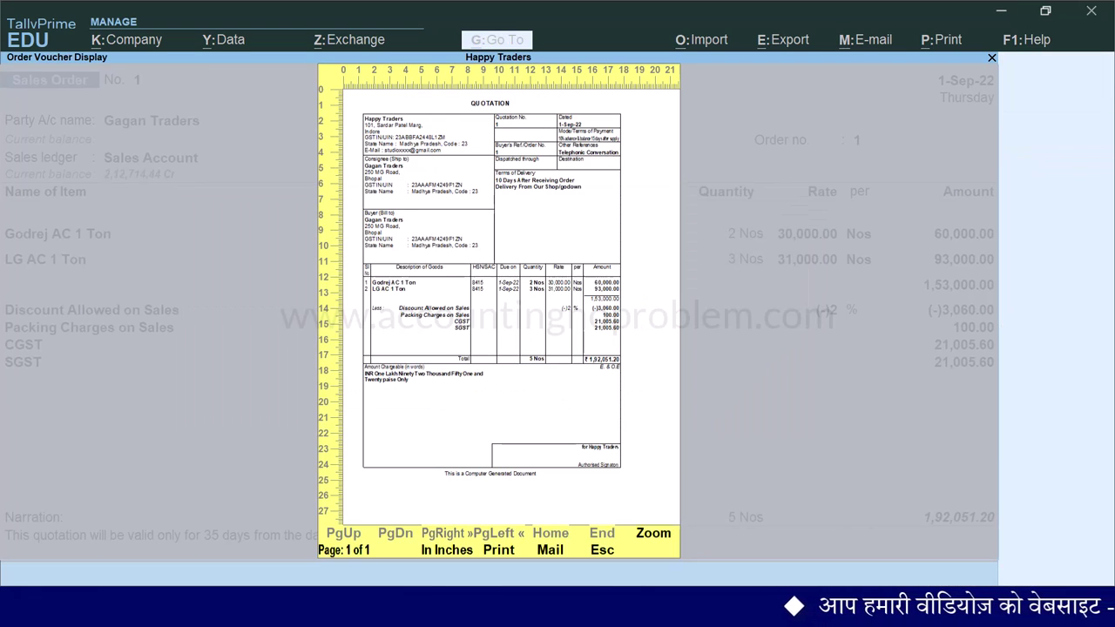
key("alt+z")
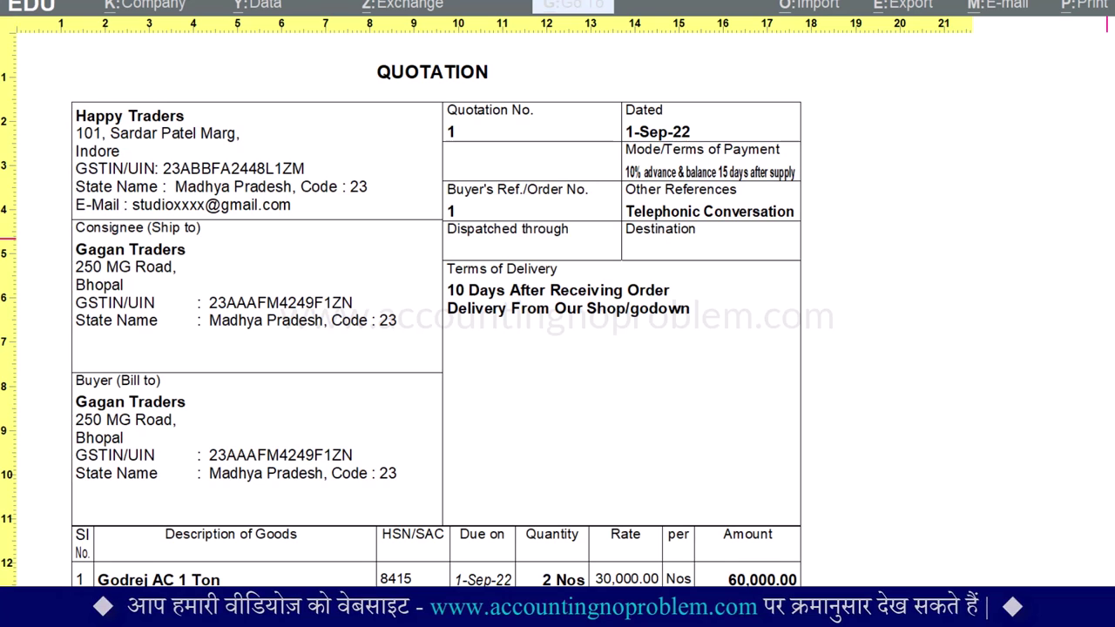
scroll(436, 314, "down", 10)
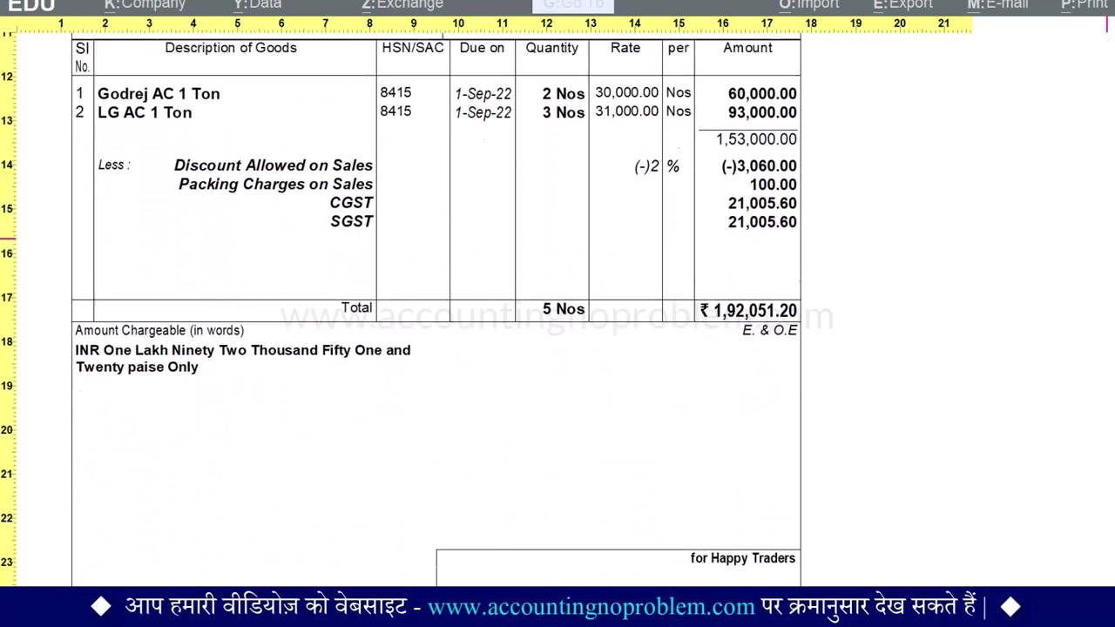
scroll(436, 313, "down", 3)
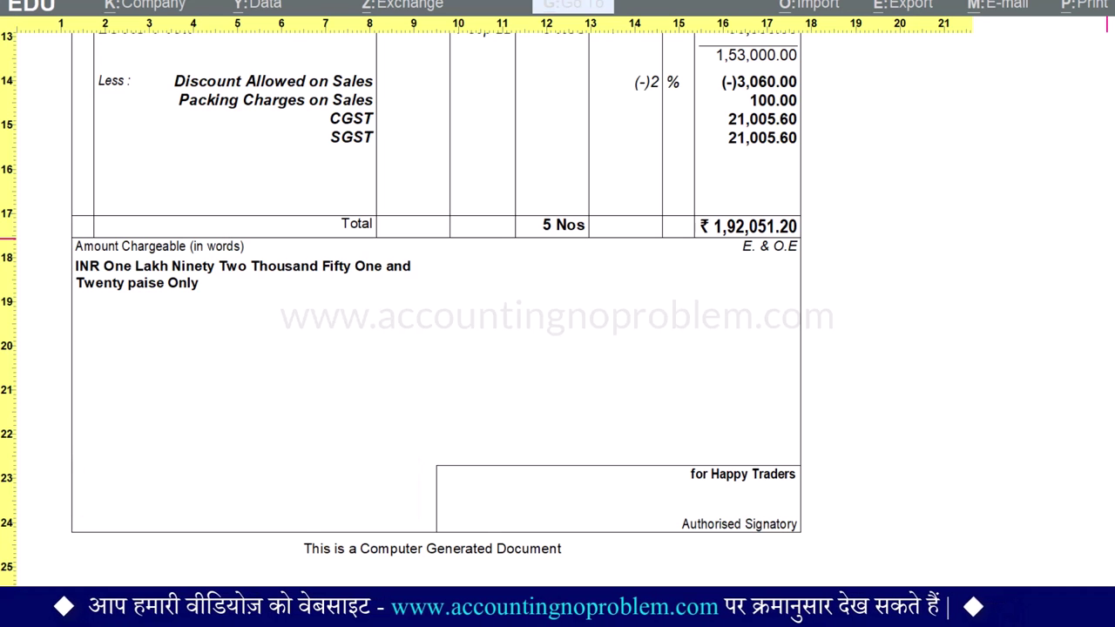
scroll(435, 314, "up", 6)
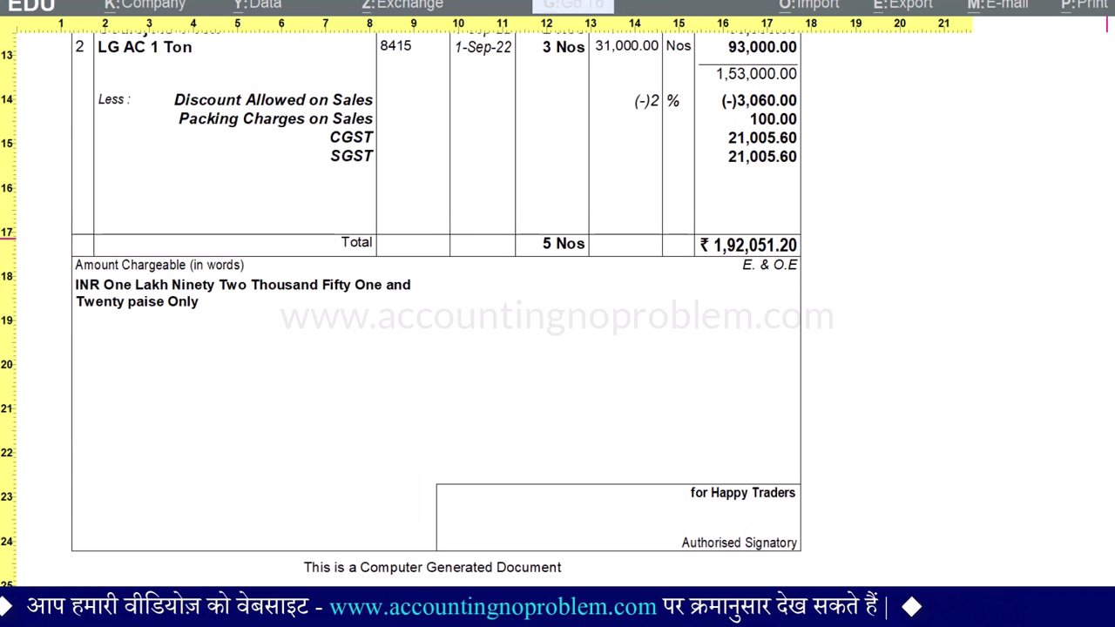
scroll(435, 314, "up", 8)
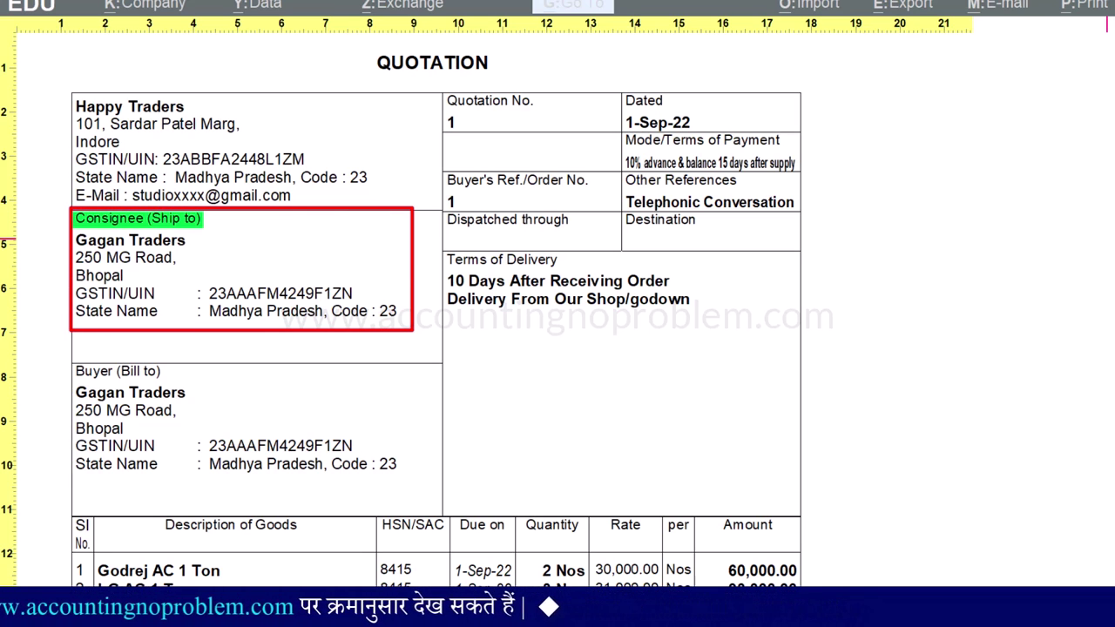
scroll(400, 328, "down", 1)
scroll(435, 314, "down", 5)
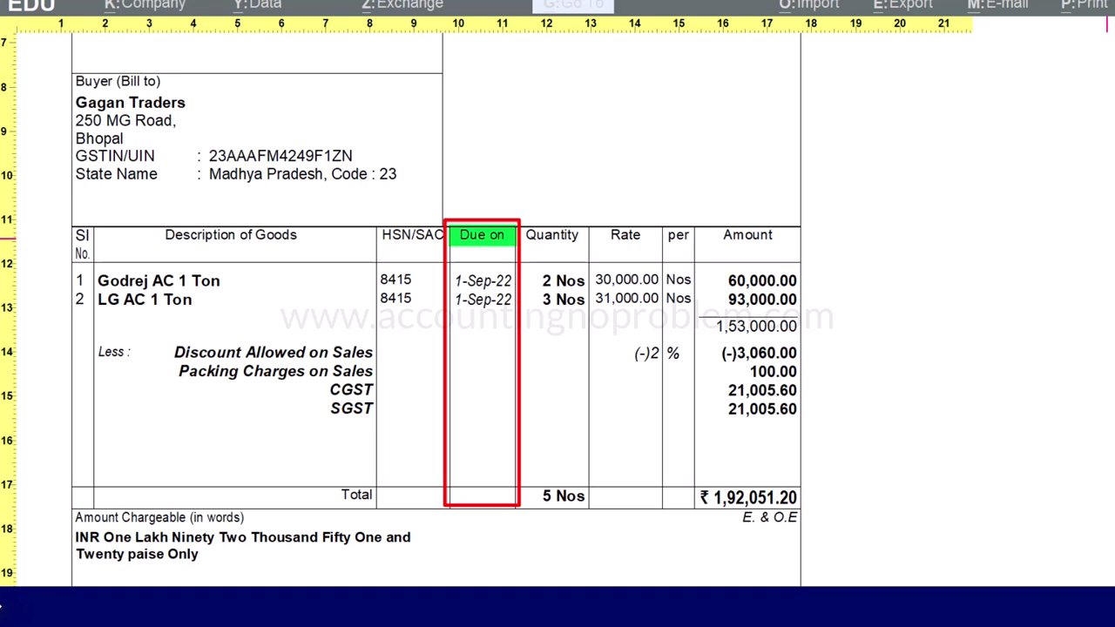
key("Escape")
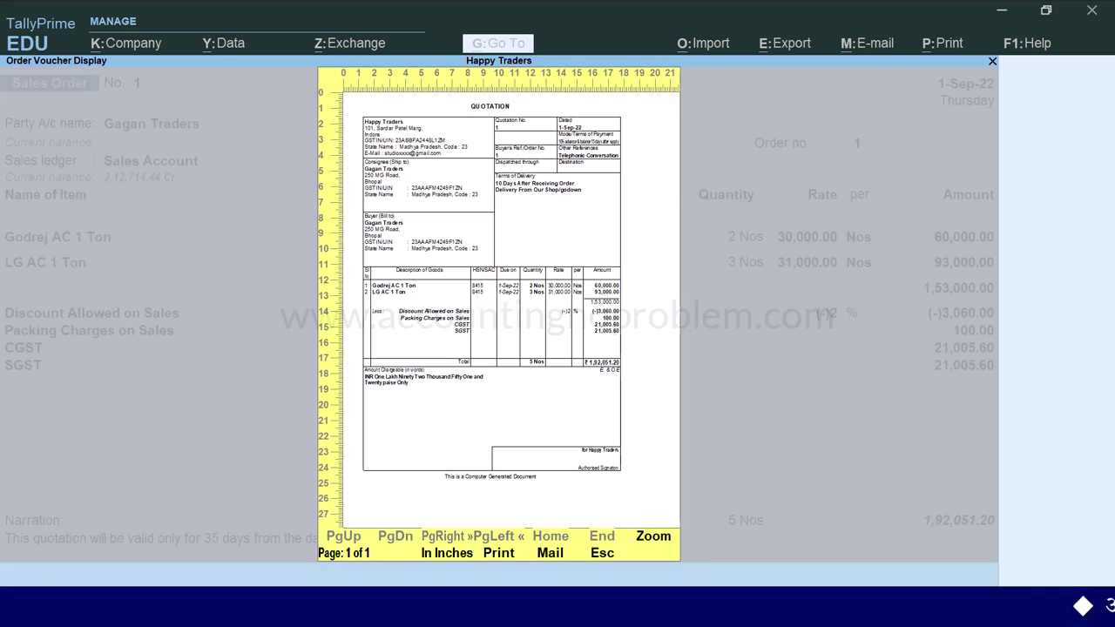
- Show all print configuration settings and stop printing delivery date and batch details
key("c")
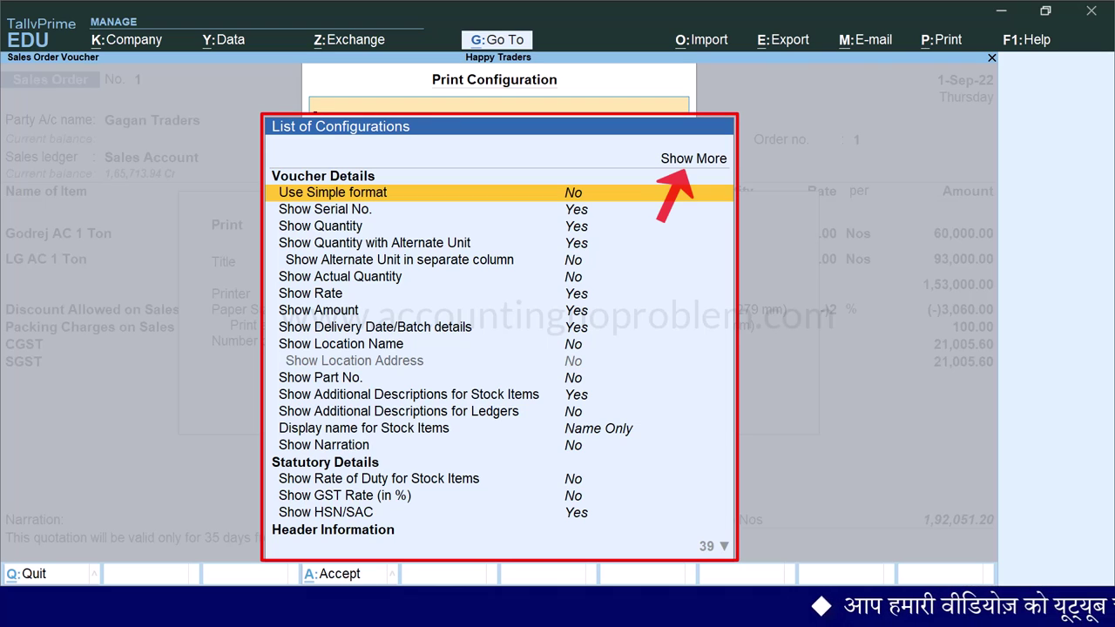
key("Up")
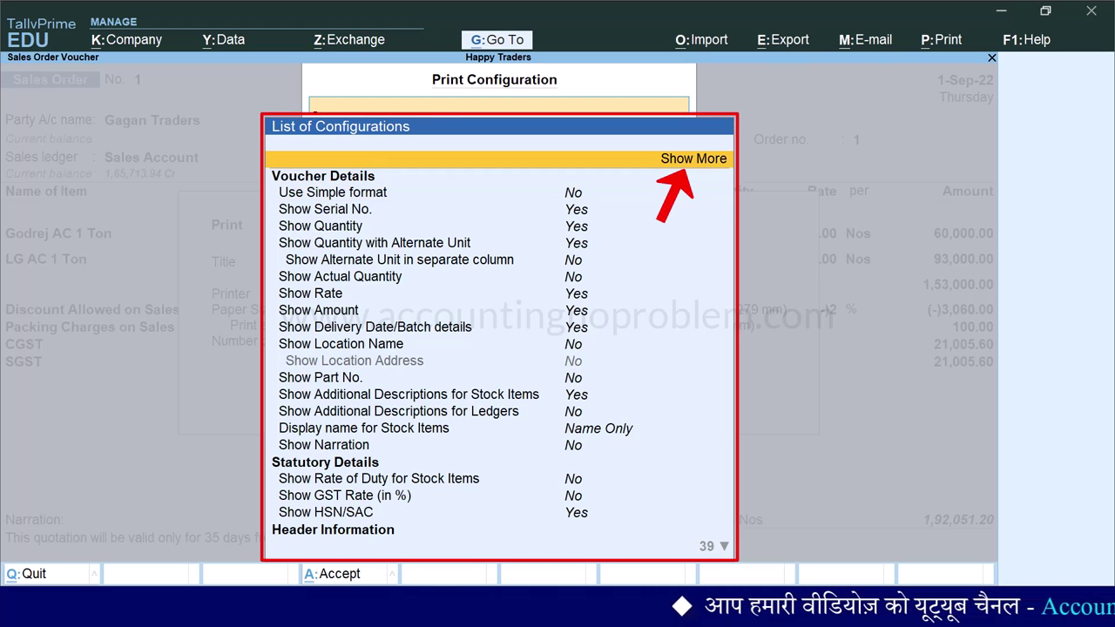
key("Return")
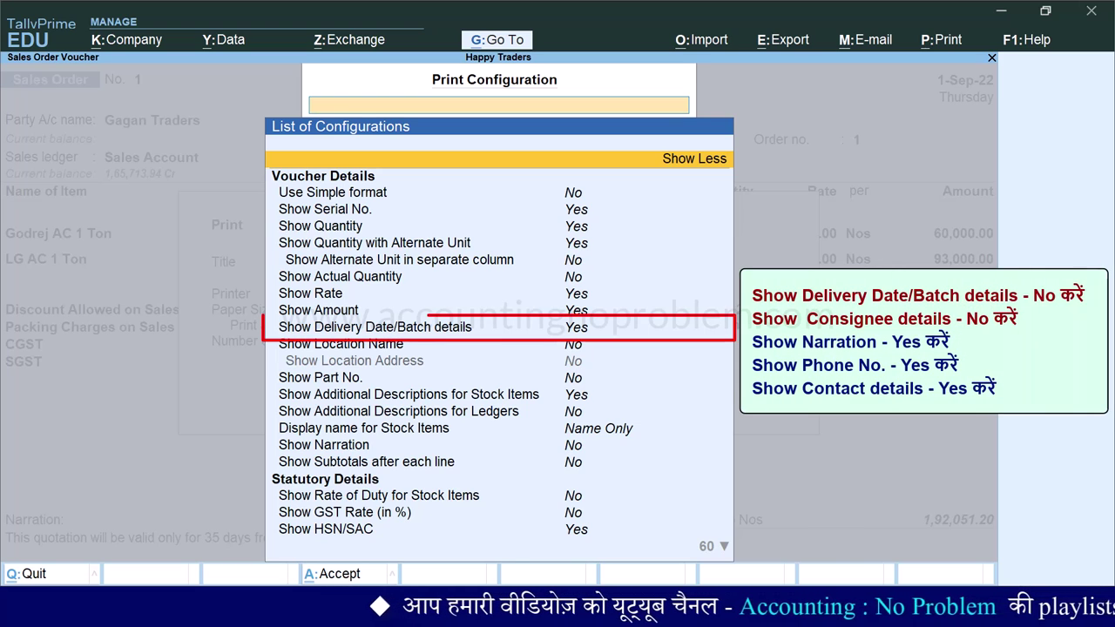
key("Down")
key("Down")
key("Down")
key("Down")
key("Down")
key("Down")
key("Down")
key("Down")
key("Down")
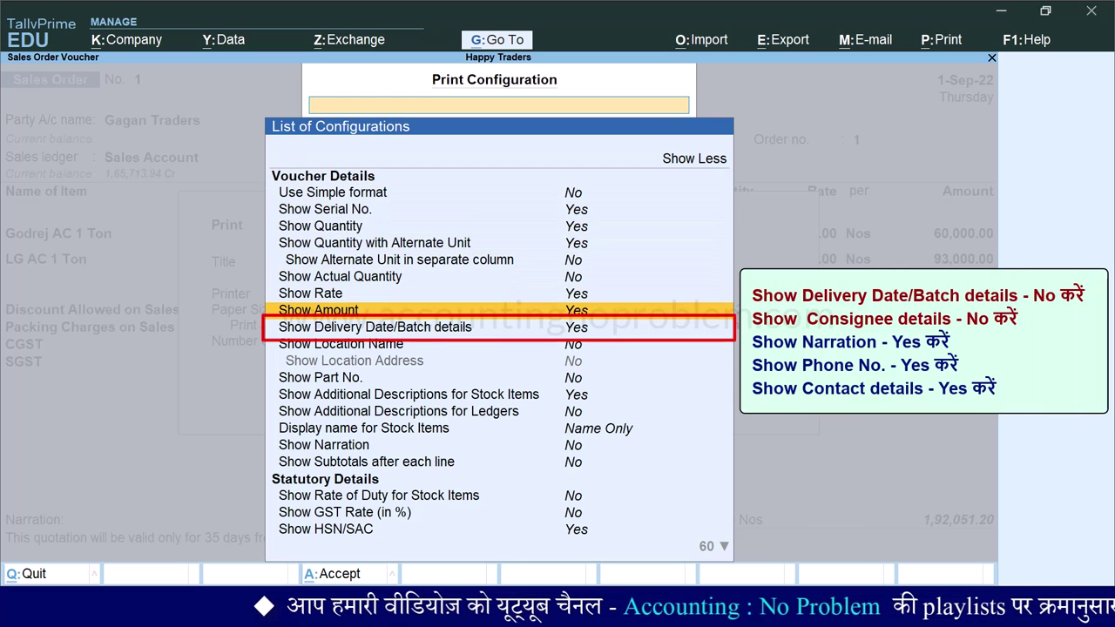
key("Return")
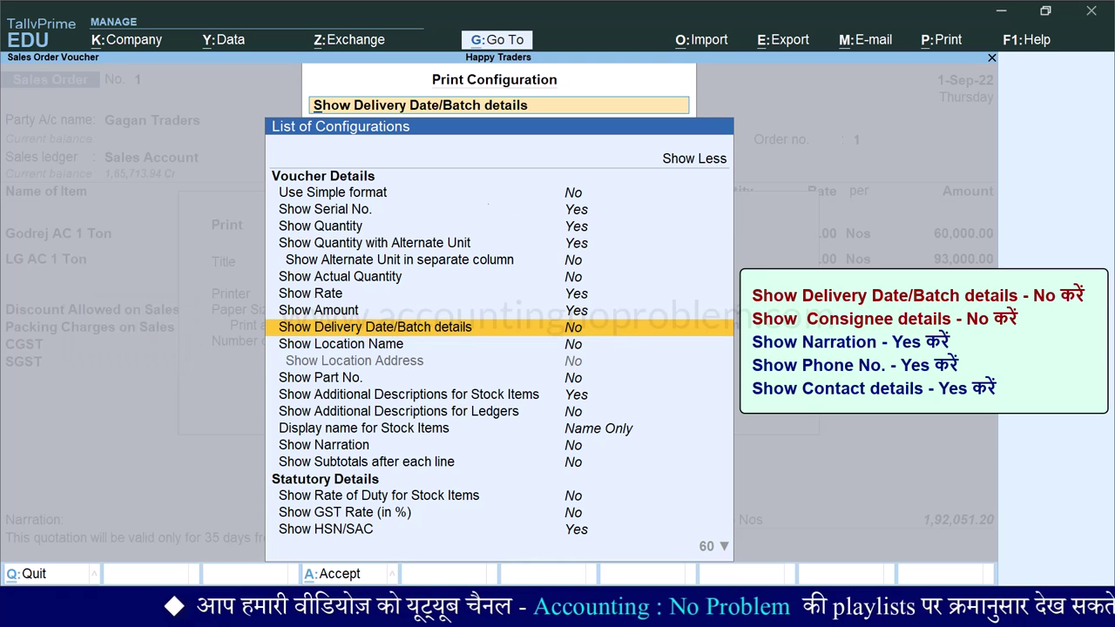
- Set narration, Show Phone No. and Show Contact details to Yes and accept the configuration
type("consignee")
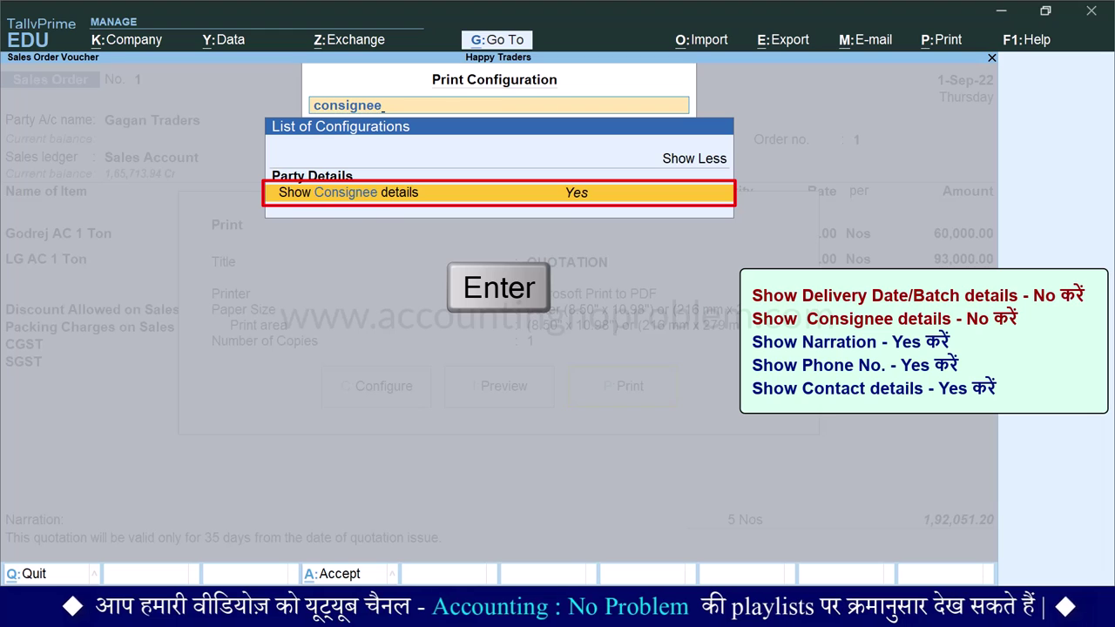
type("narr")
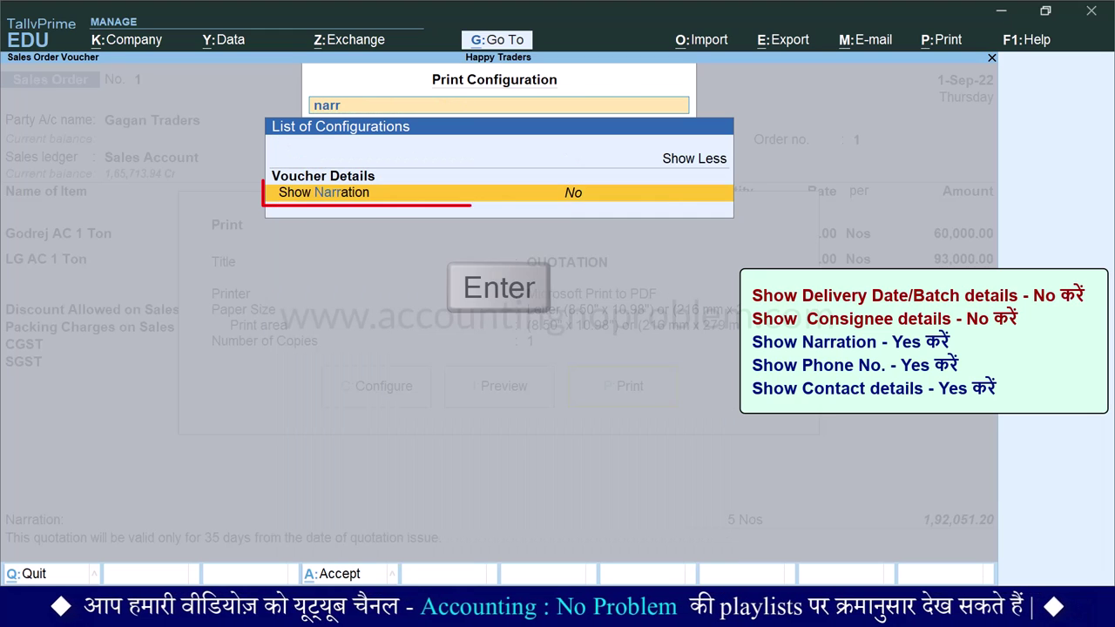
key("Return")
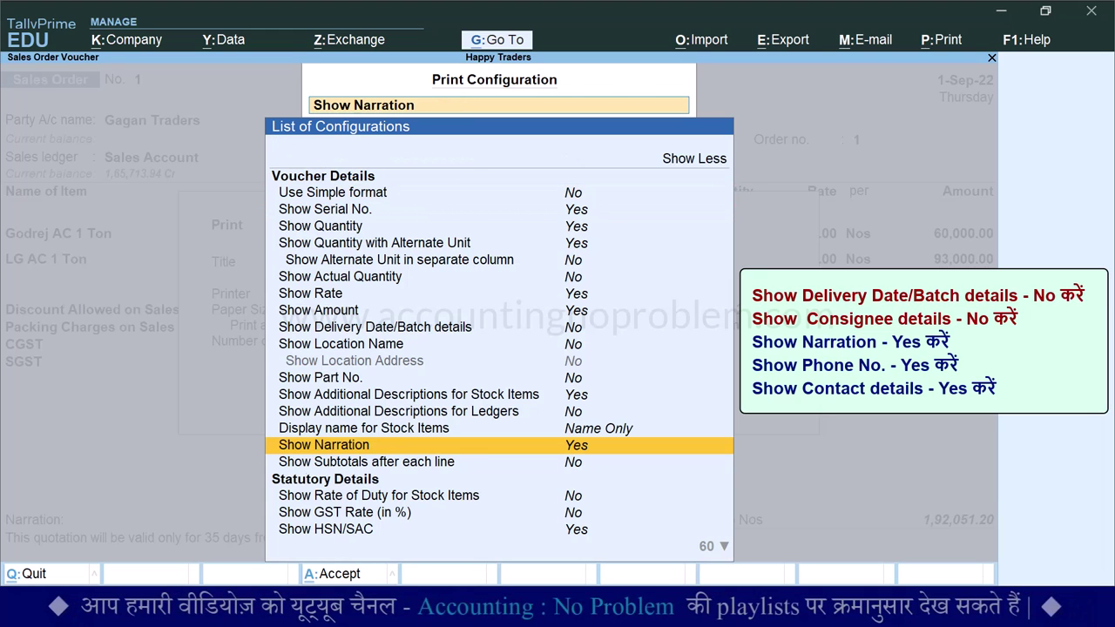
type("phone")
key("Return")
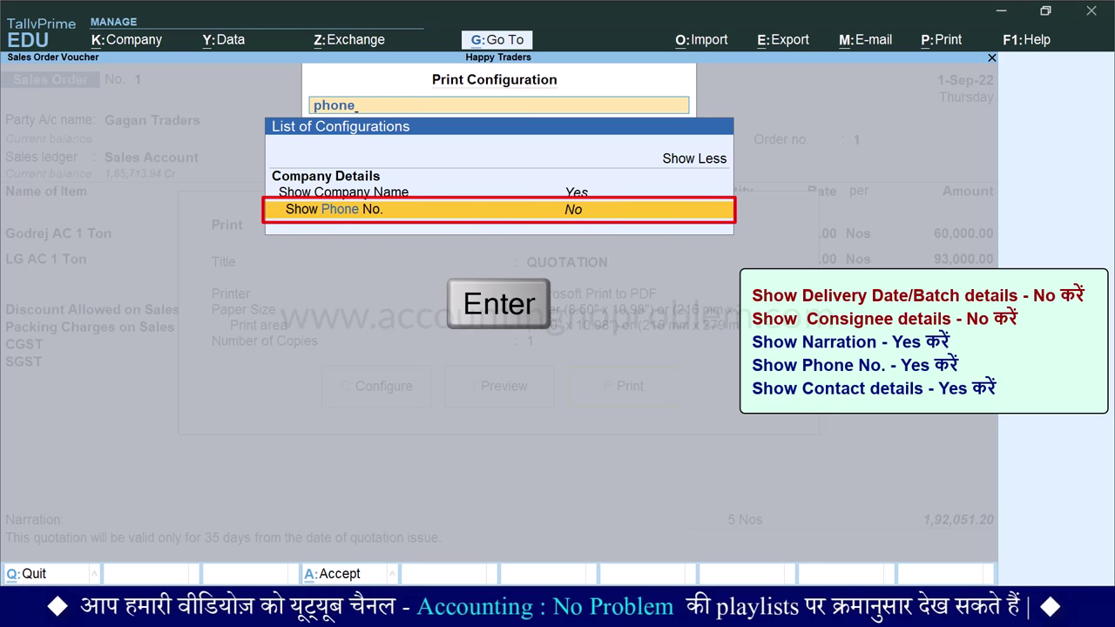
type("contact")
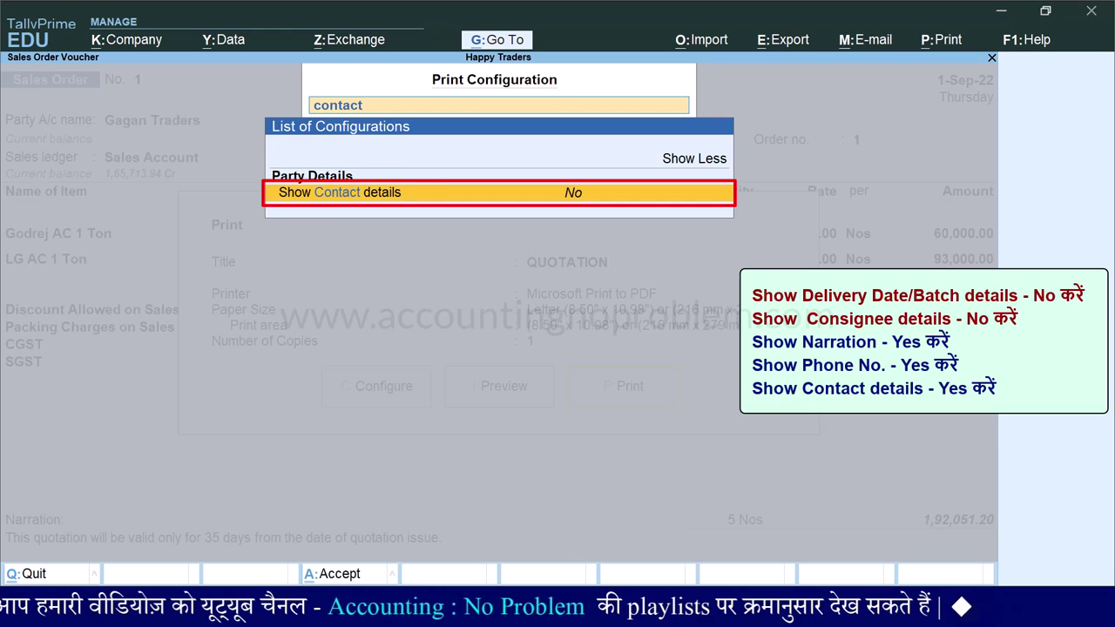
key("Return")
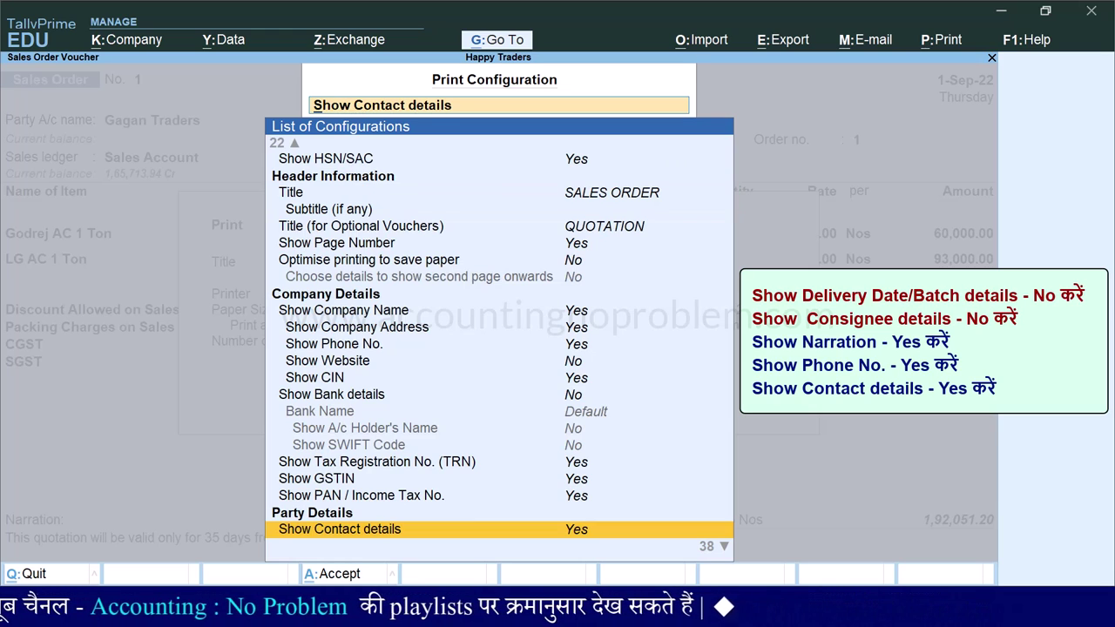
key("ctrl+a")
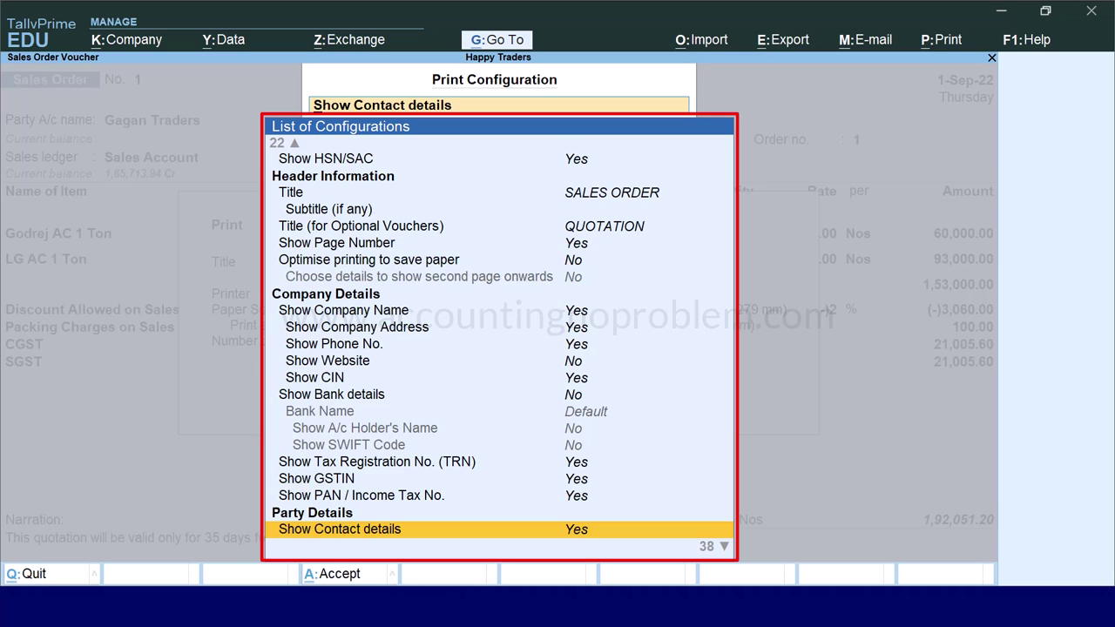
key("ctrl+a")
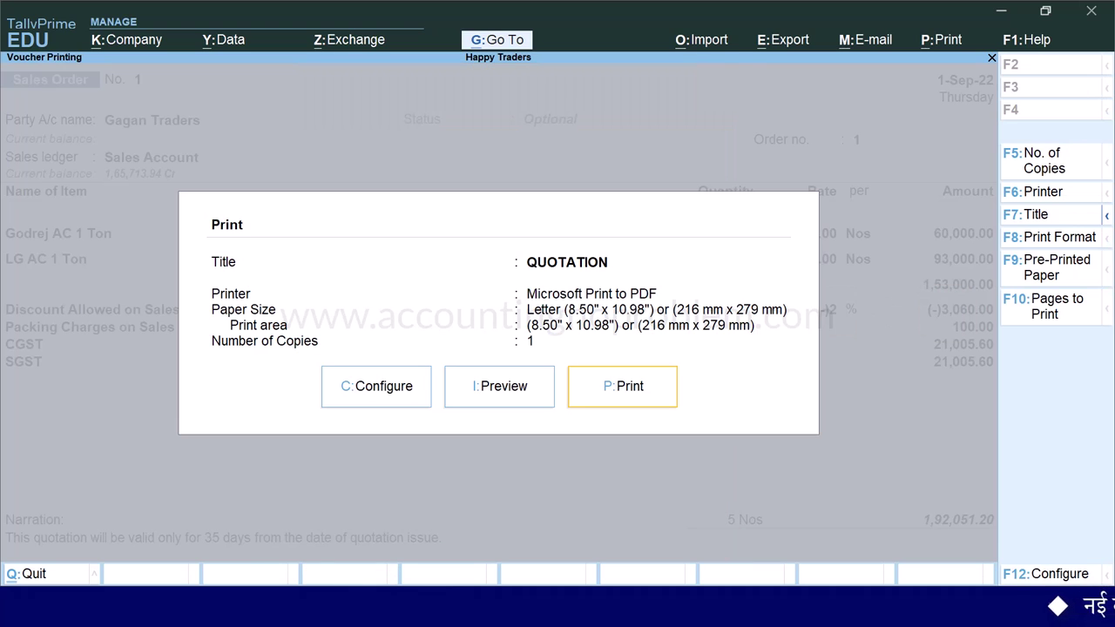
- Preview the zoomed quotation, checking contact details and the 35-day validity remark, then close it
key("i")
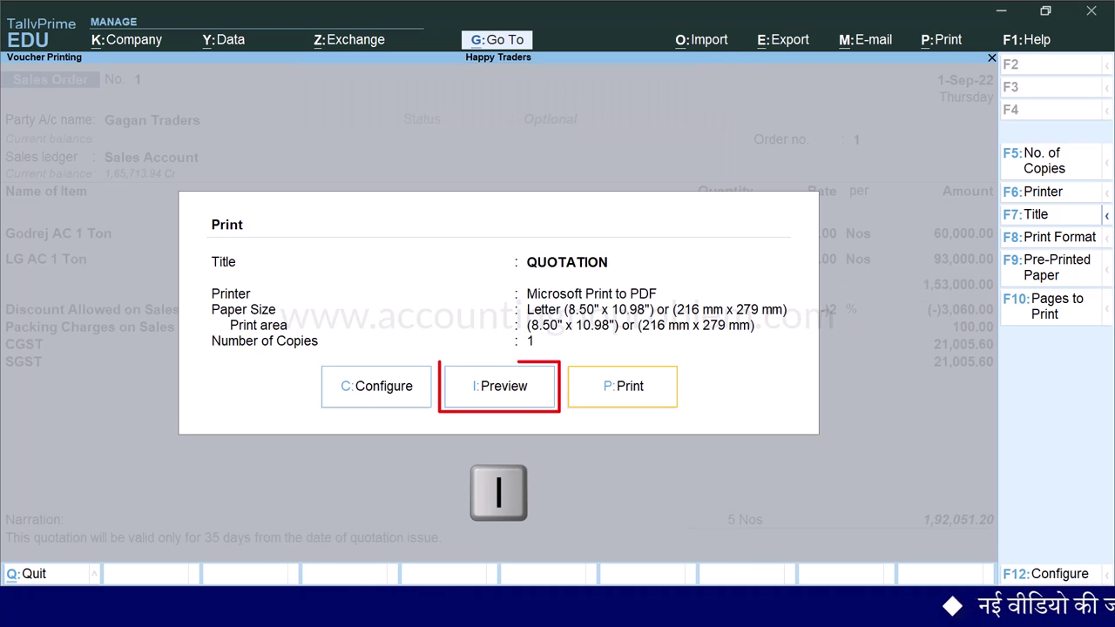
key("alt+z")
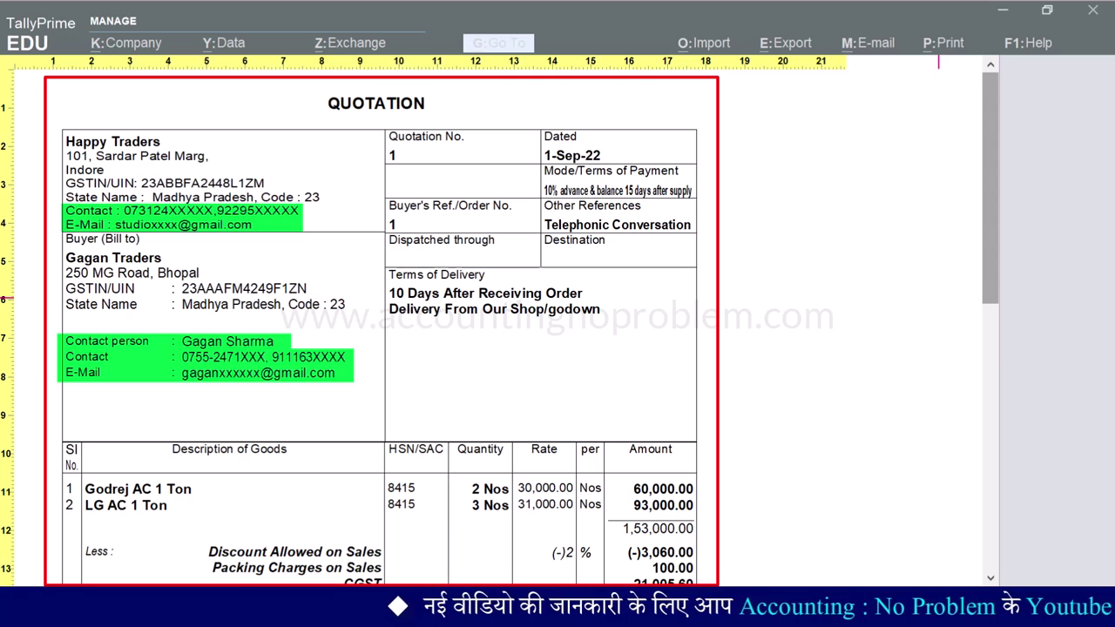
scroll(499, 327, "down", 5)
scroll(499, 327, "down", 2)
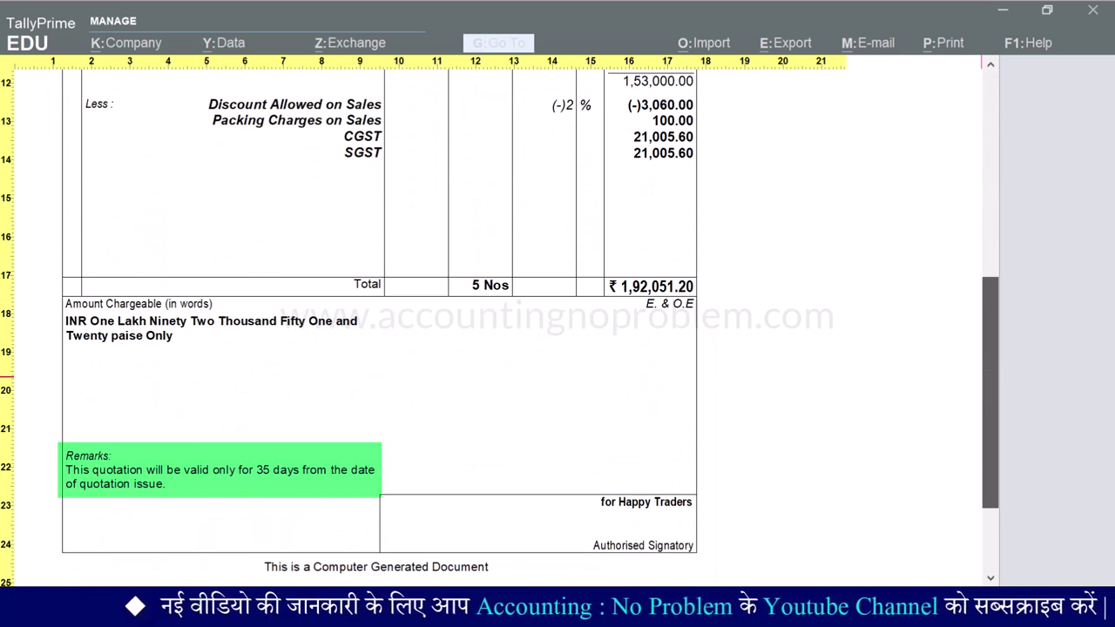
scroll(500, 327, "up", 7)
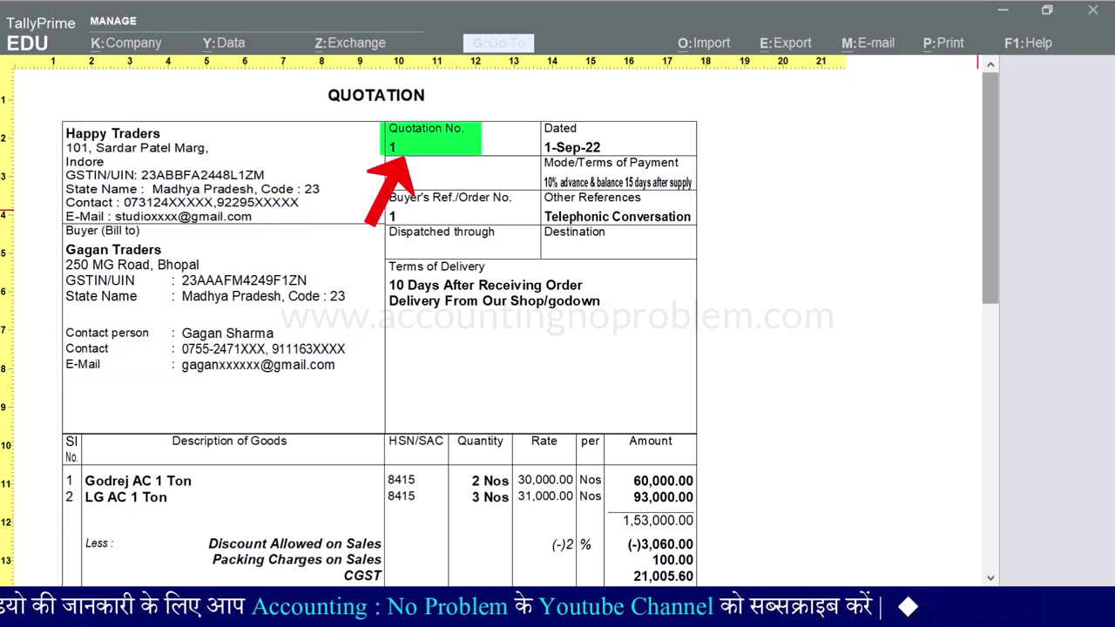
scroll(500, 306, "down", 1)
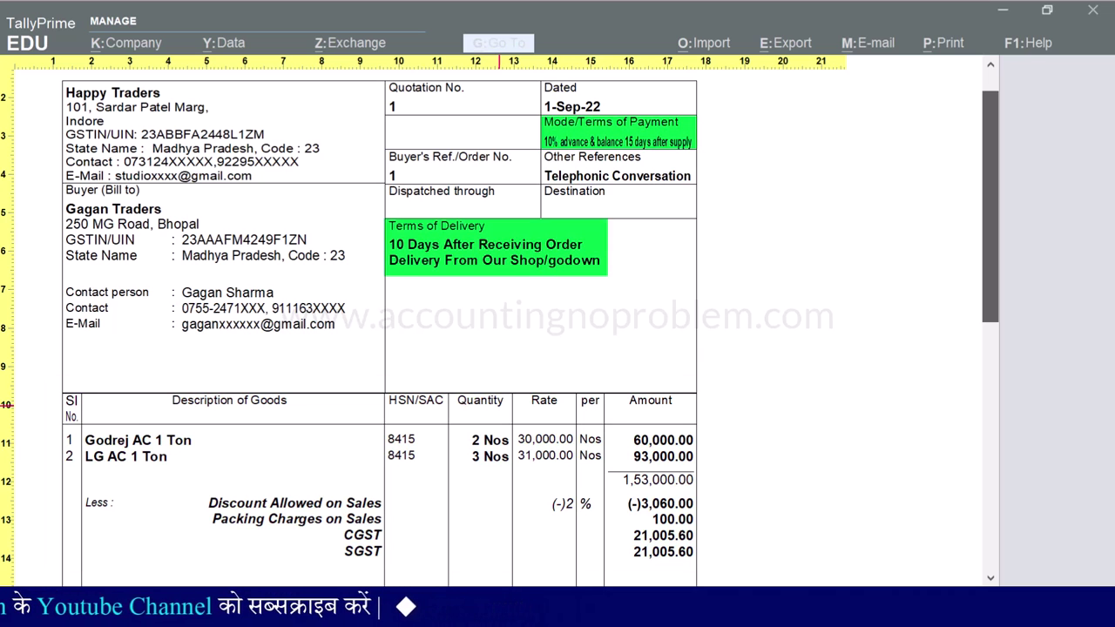
scroll(500, 313, "down", 9)
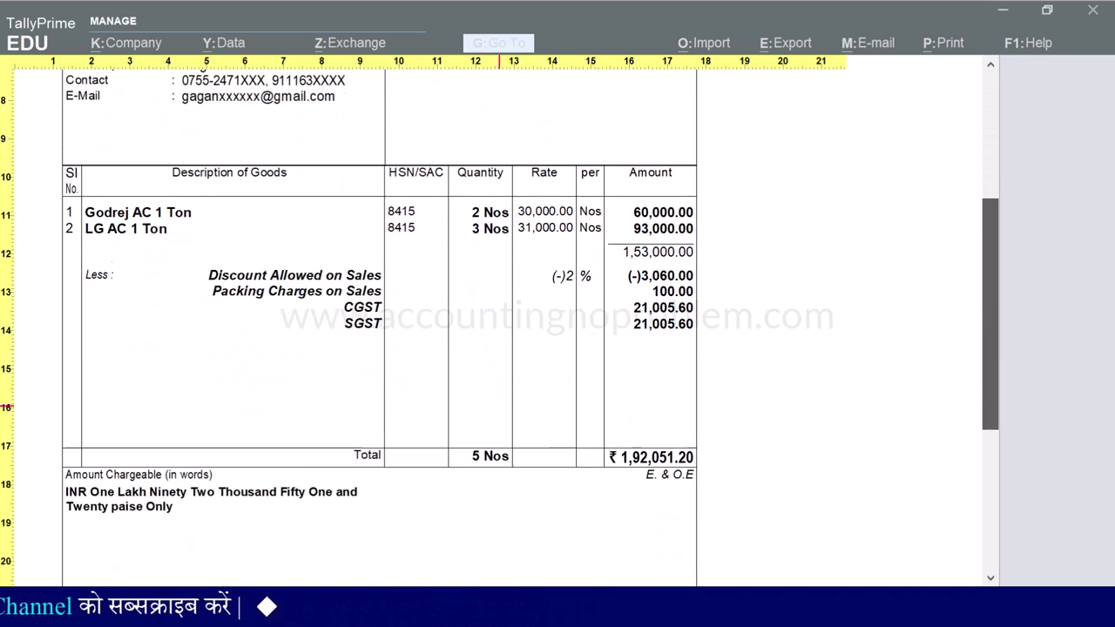
key("Escape")
key("Escape")
key("Escape")
key("Escape")
key("Escape")
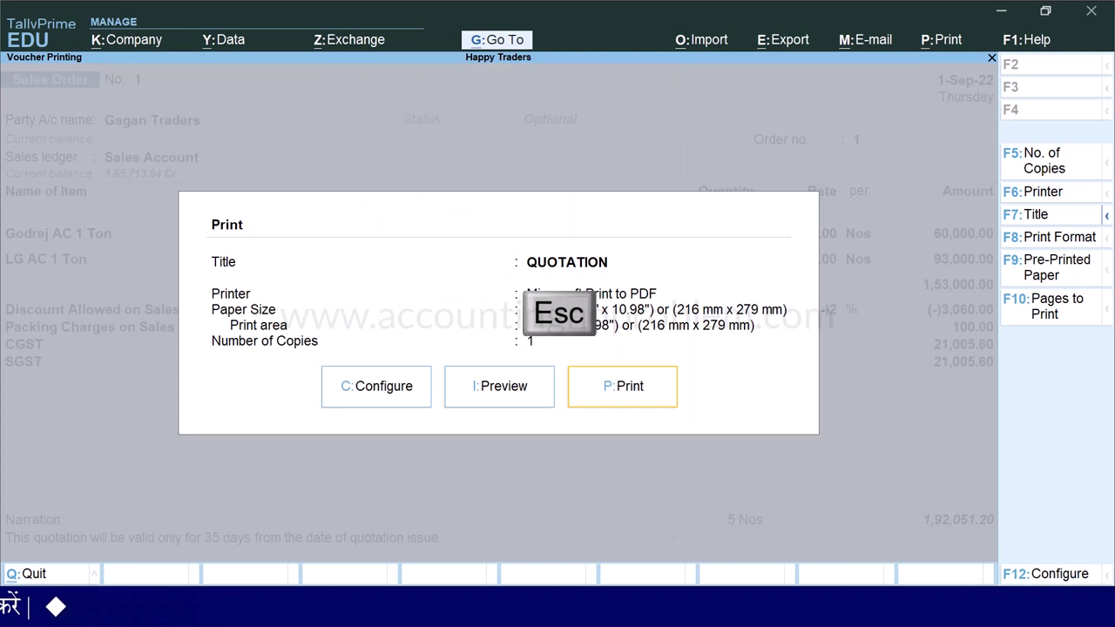
key("Escape")
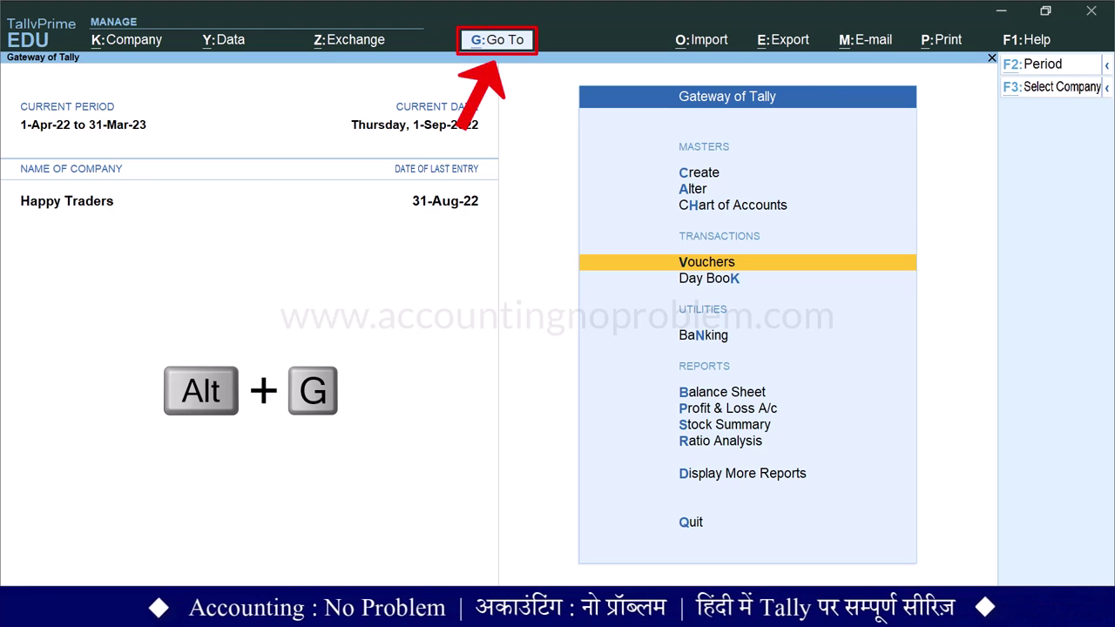
- Open the Optional Vouchers register from Go To
key("alt+g")
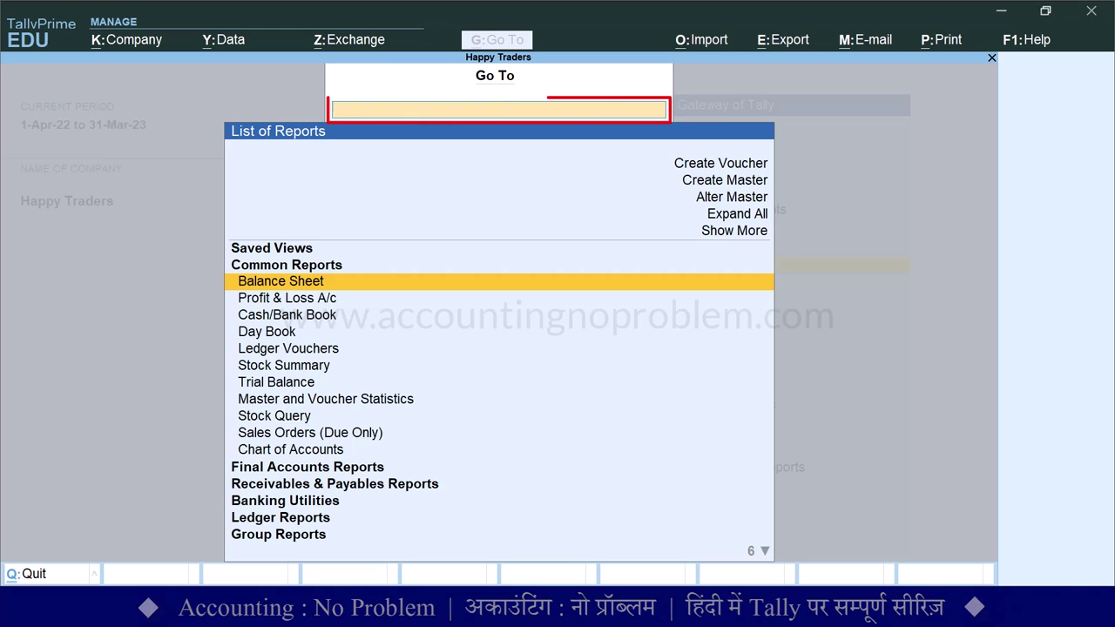
type("Optional")
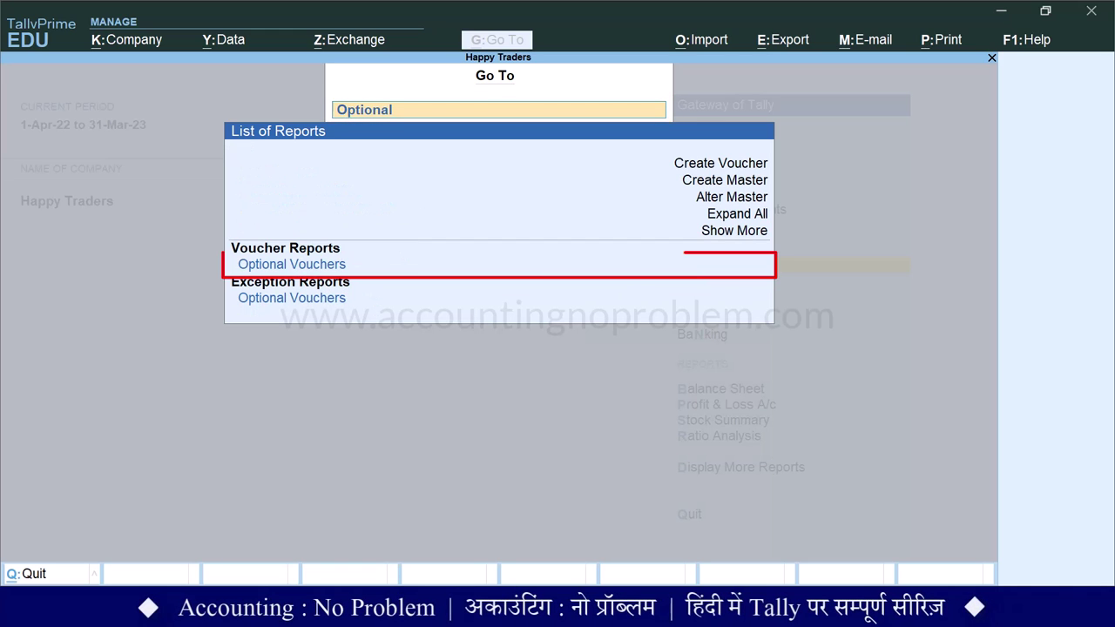
key("Down")
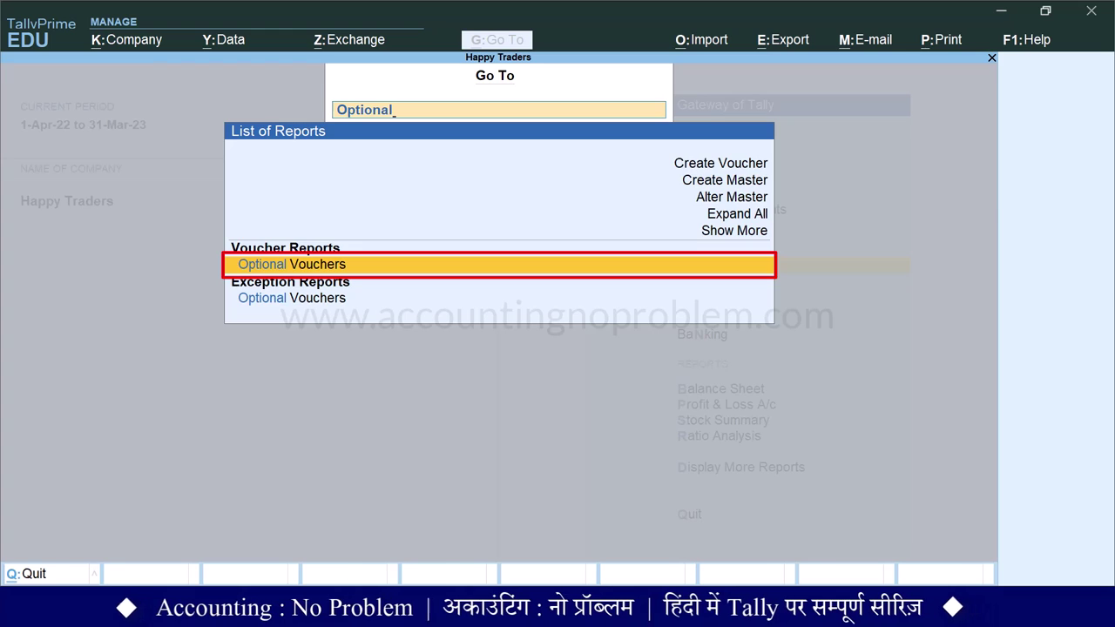
key("Return")
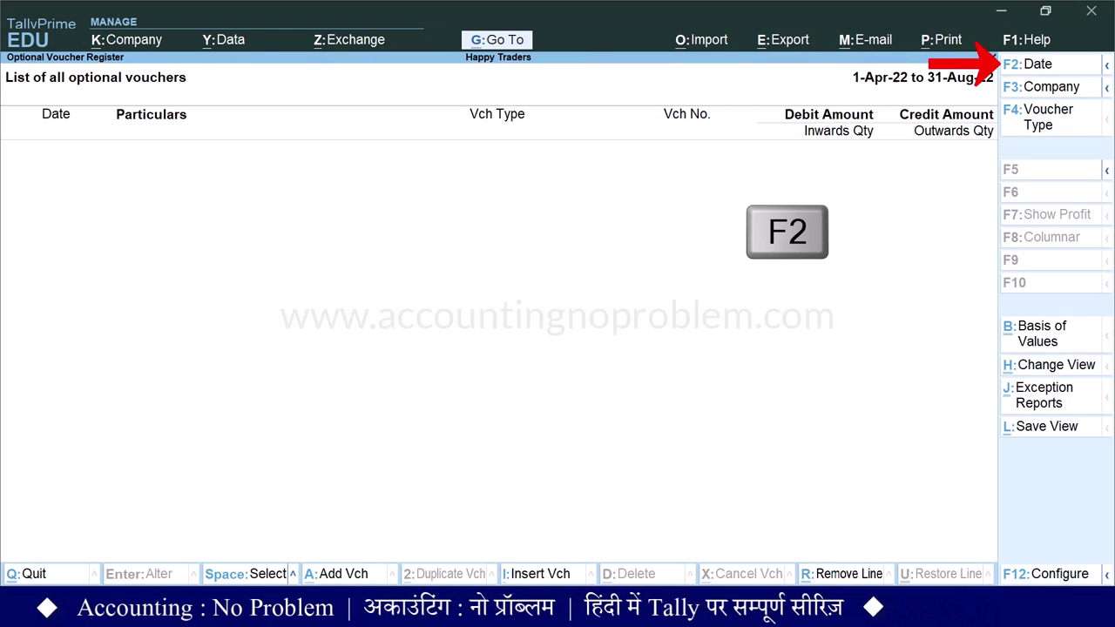
key("F2")
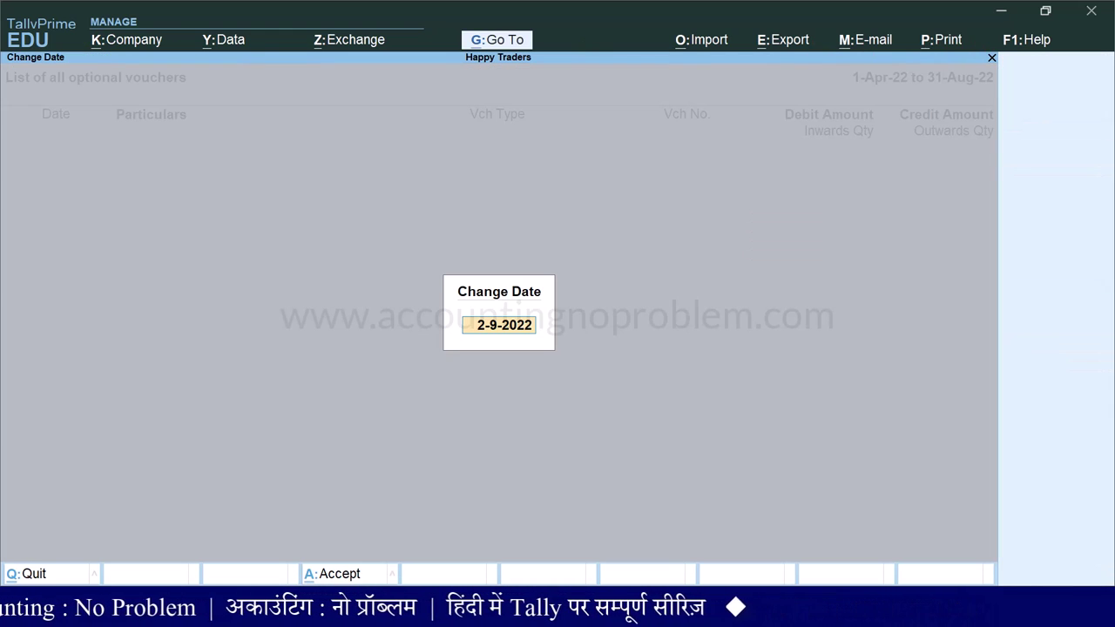
key("Escape")
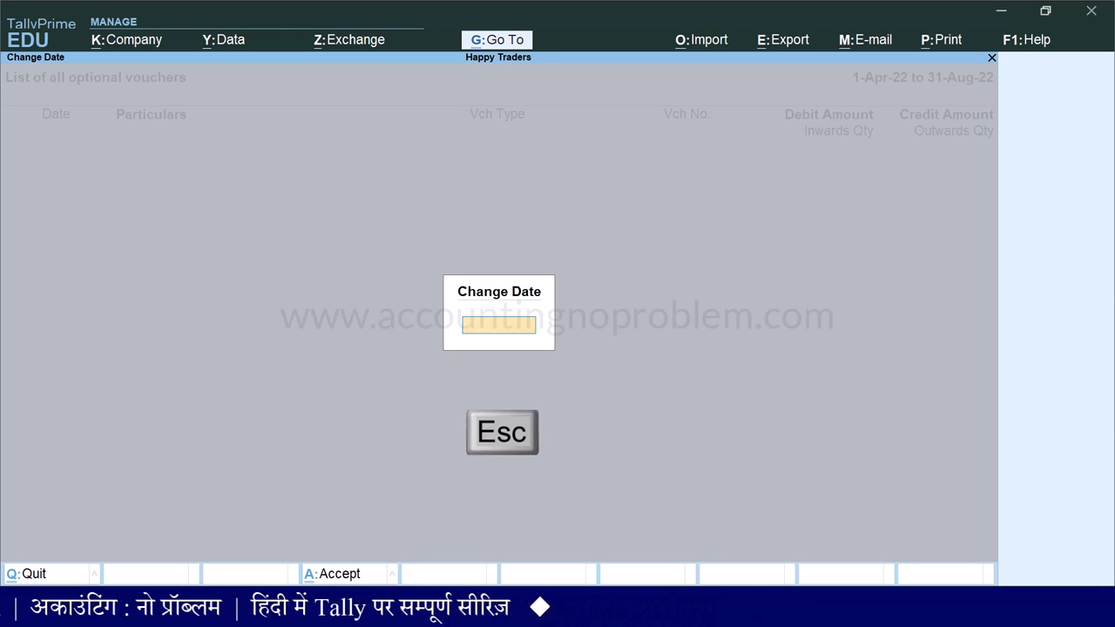
key("Escape")
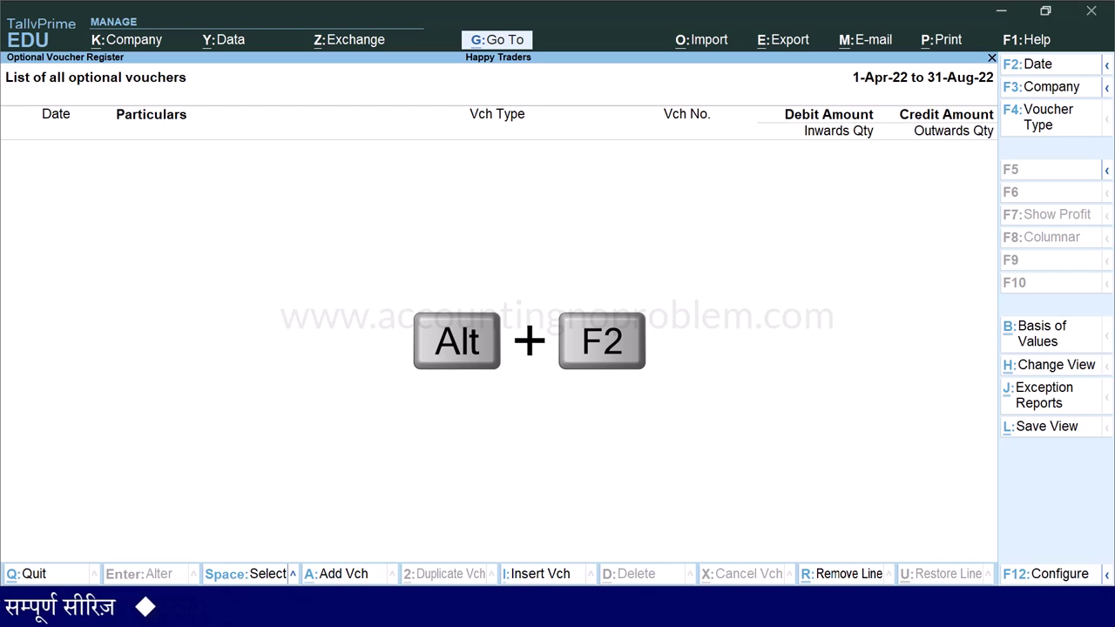
- Set the register period to 1-4-2022 through 31-3-2023
key("alt+F2")
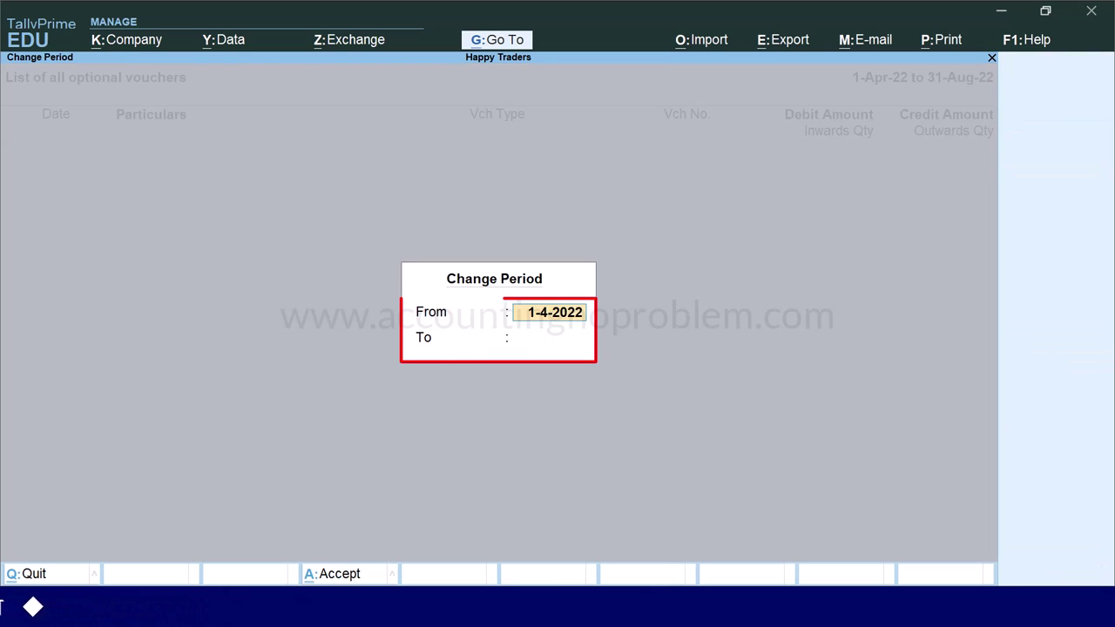
type("1")
key("Return")
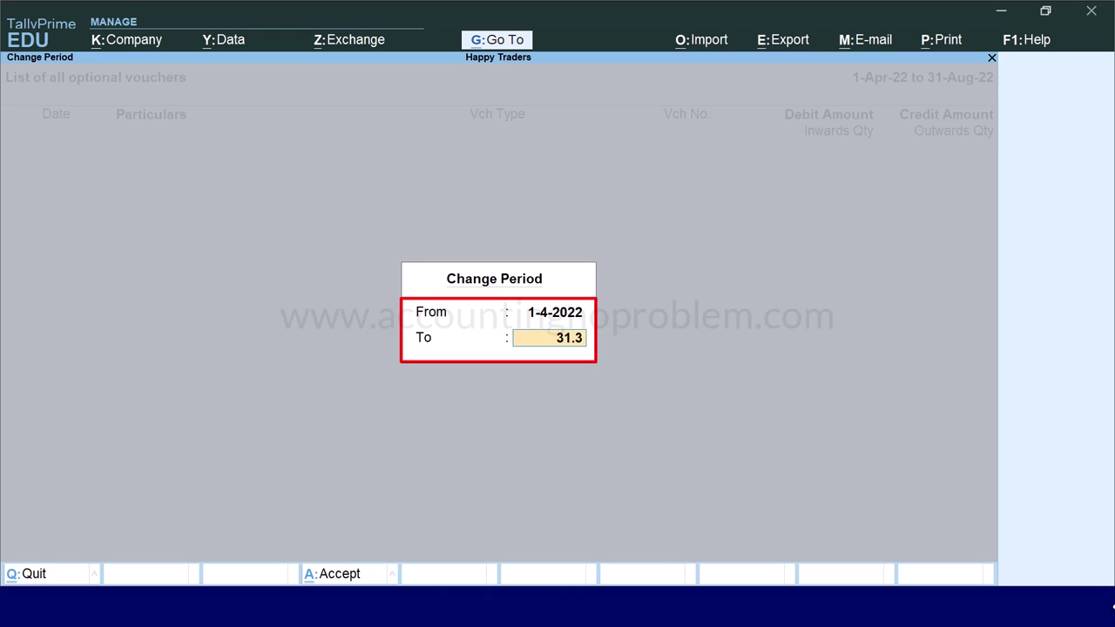
key("Return")
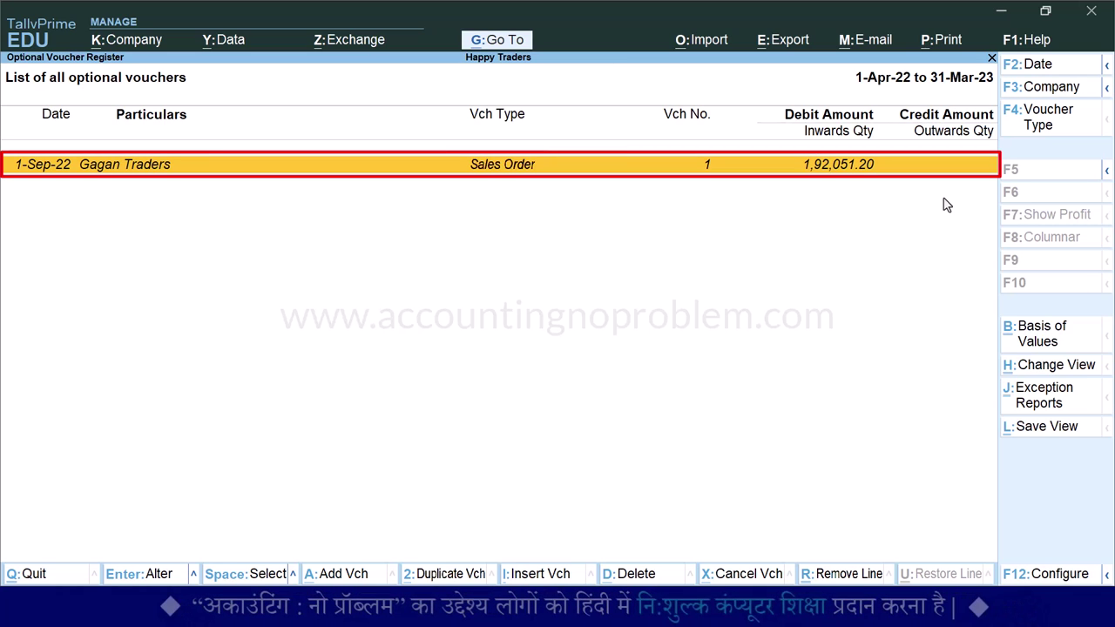
- Convert the Gagan Traders order to a regular Sales voucher dated 1-Oct-22
key("Return")
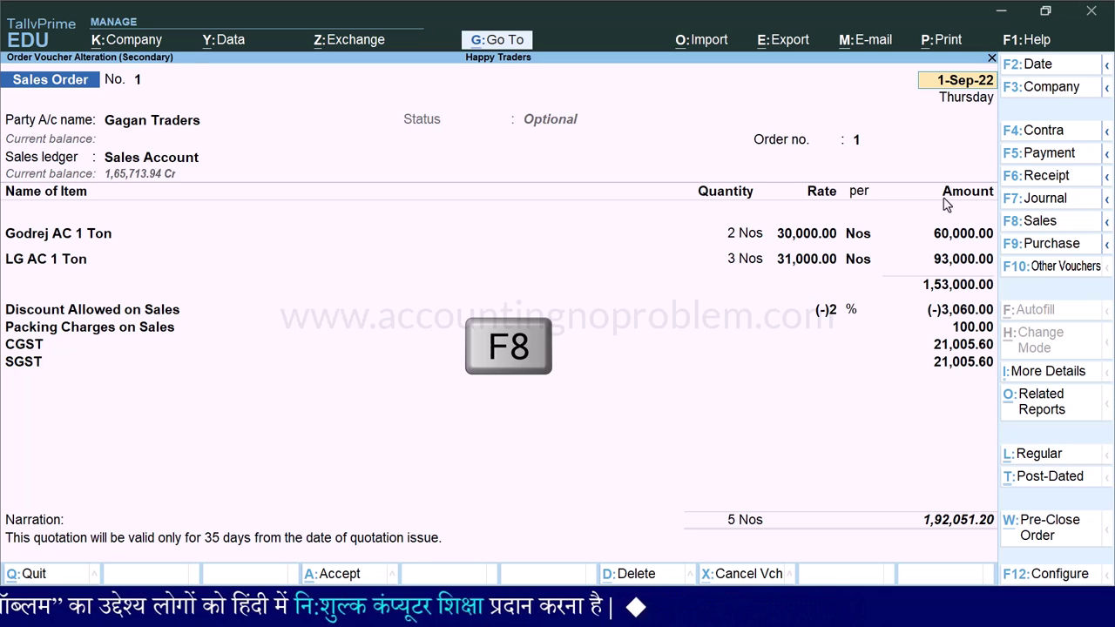
key("F8")
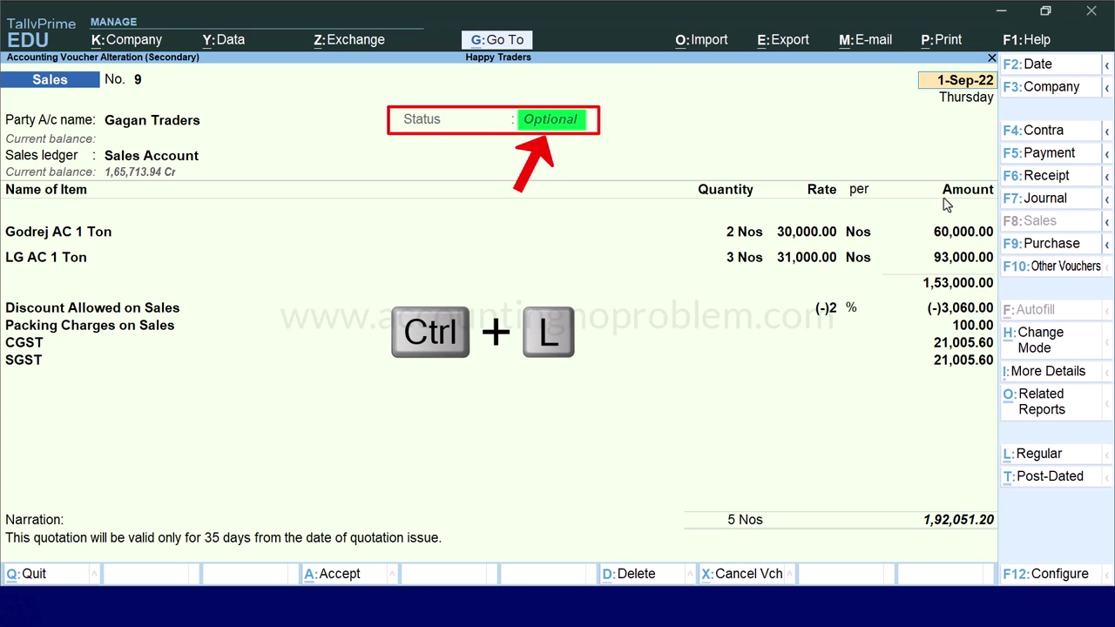
key("ctrl+l")
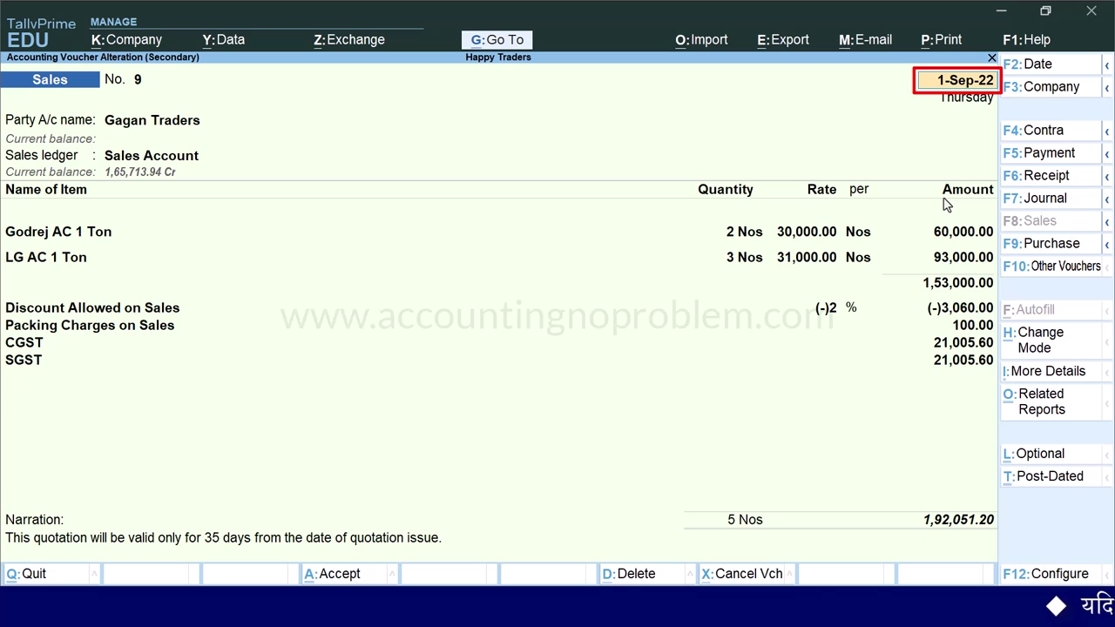
type("1.10")
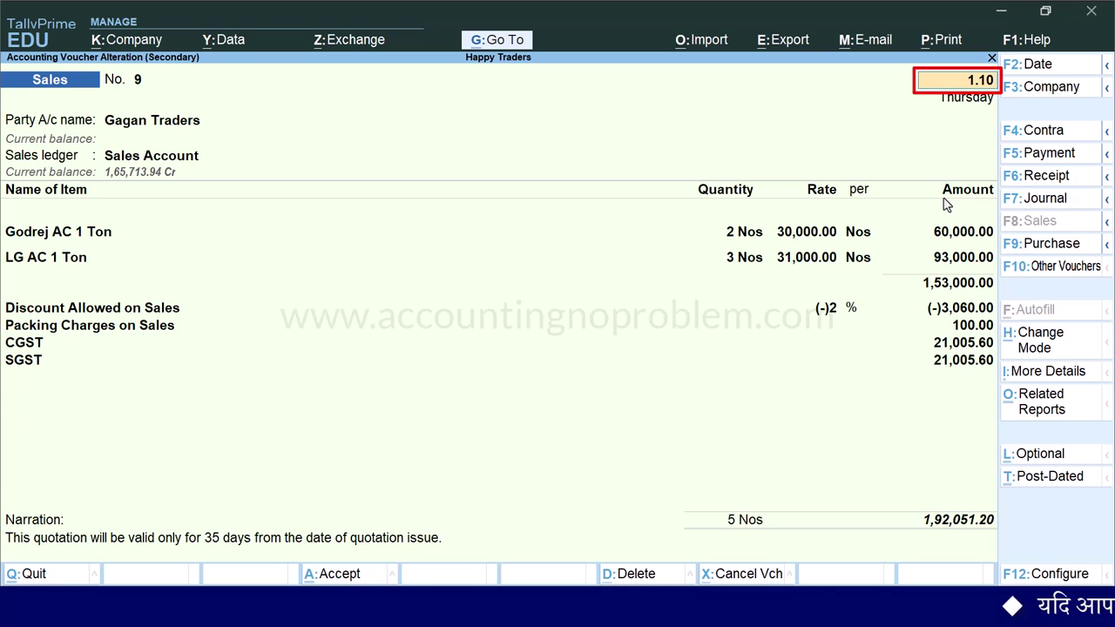
key("Return")
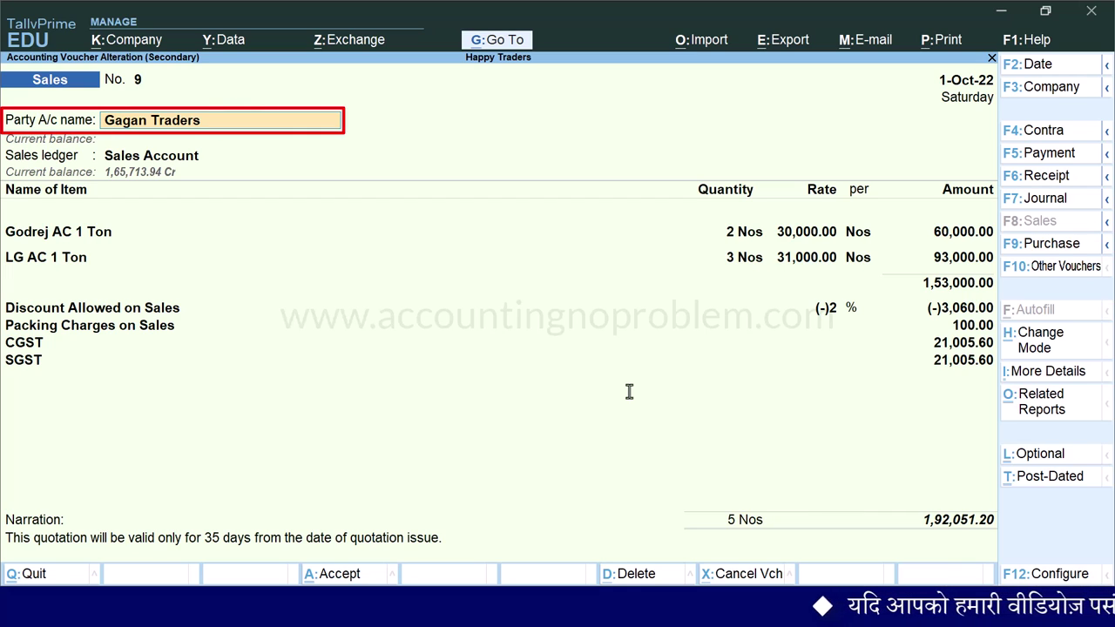
key("Return")
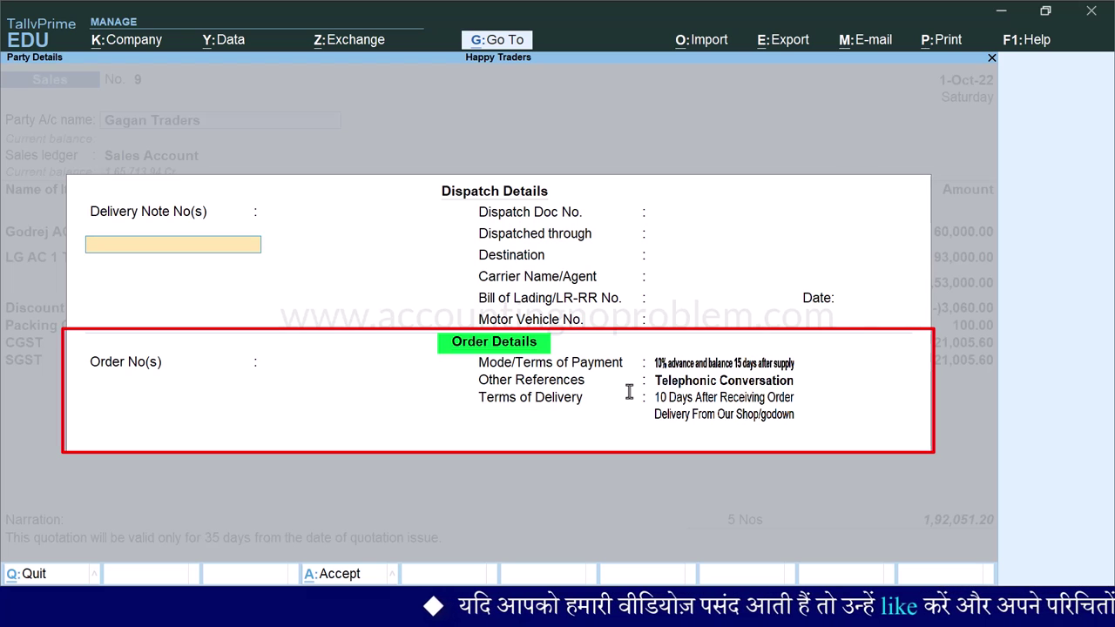
- Enable Provide Order details in the voucher configuration
key("BackSpace")
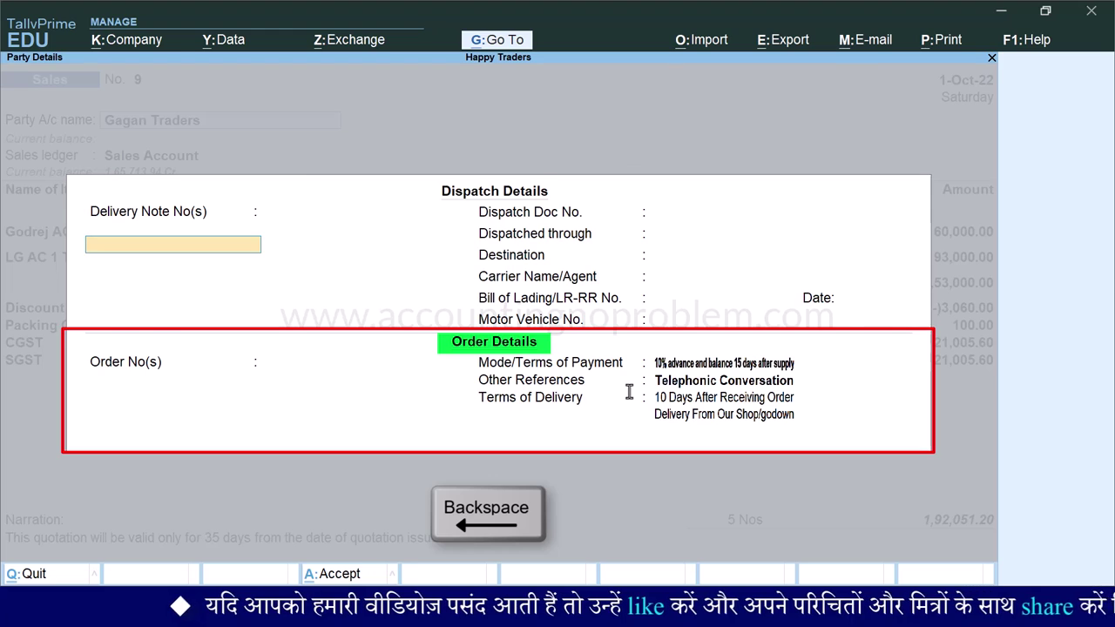
key("BackSpace")
key("F12")
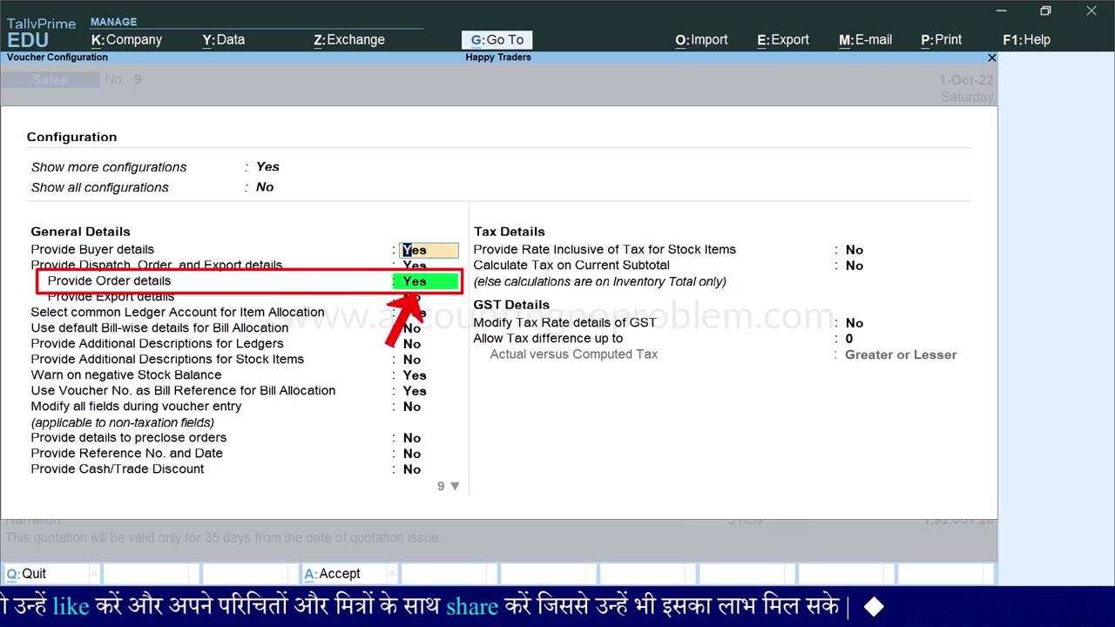
key("ctrl+a")
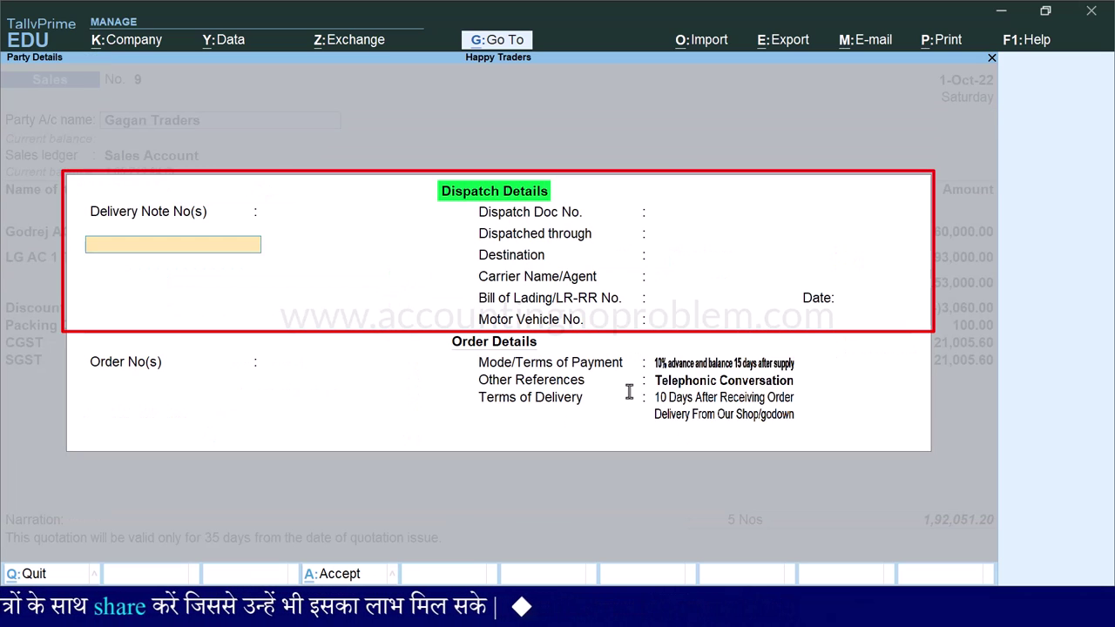
- Set destination Bhopal, motor vehicle MP-09-WW-XX99, and order number Not Applicable
key("Return")
key("Return")
key("Return")
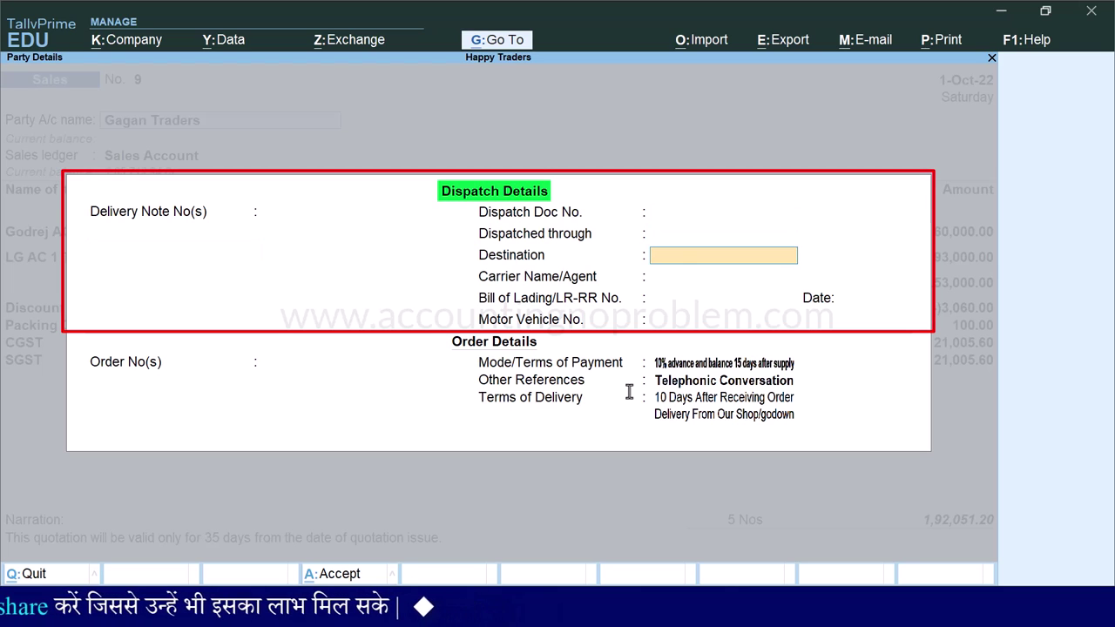
key("Return")
key("Return")
key("Return")
key("Return")
type("MP-09-WW-XX99")
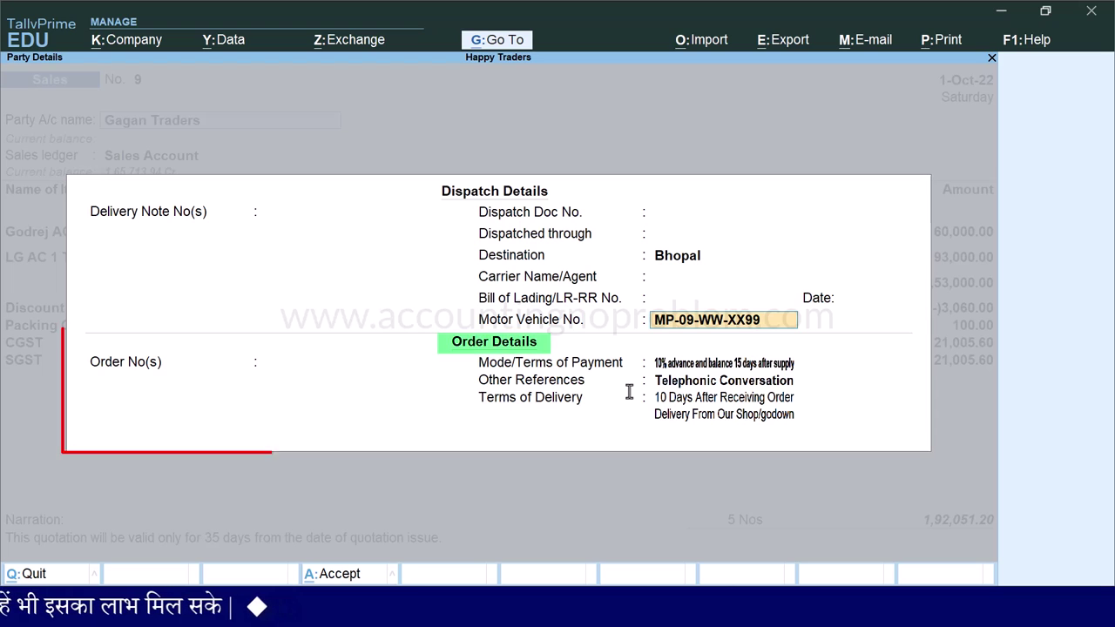
key("Return")
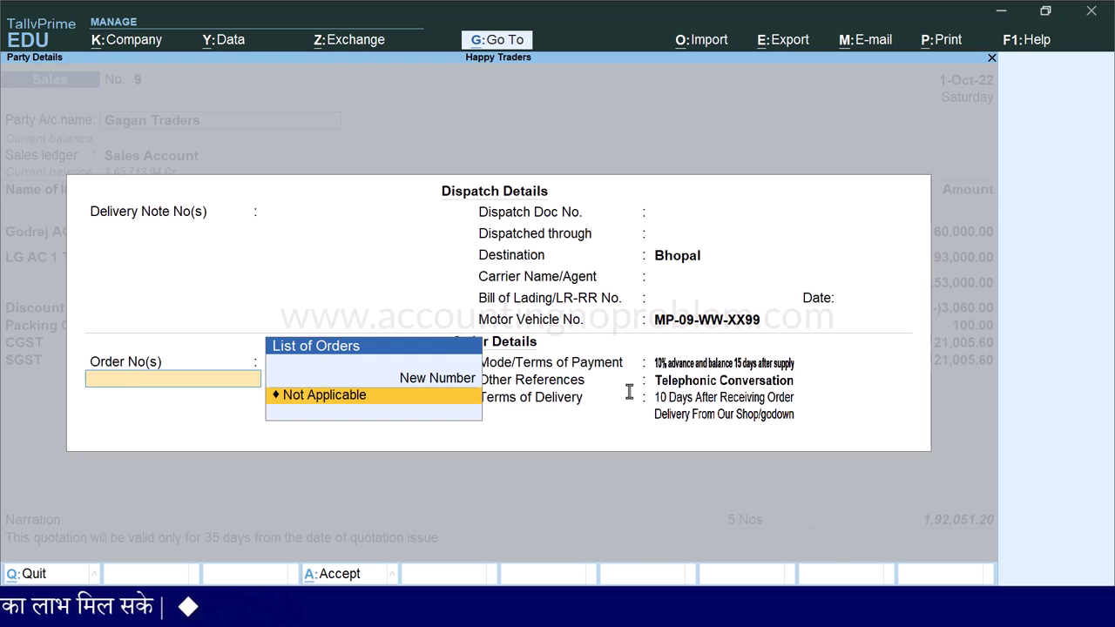
key("Return")
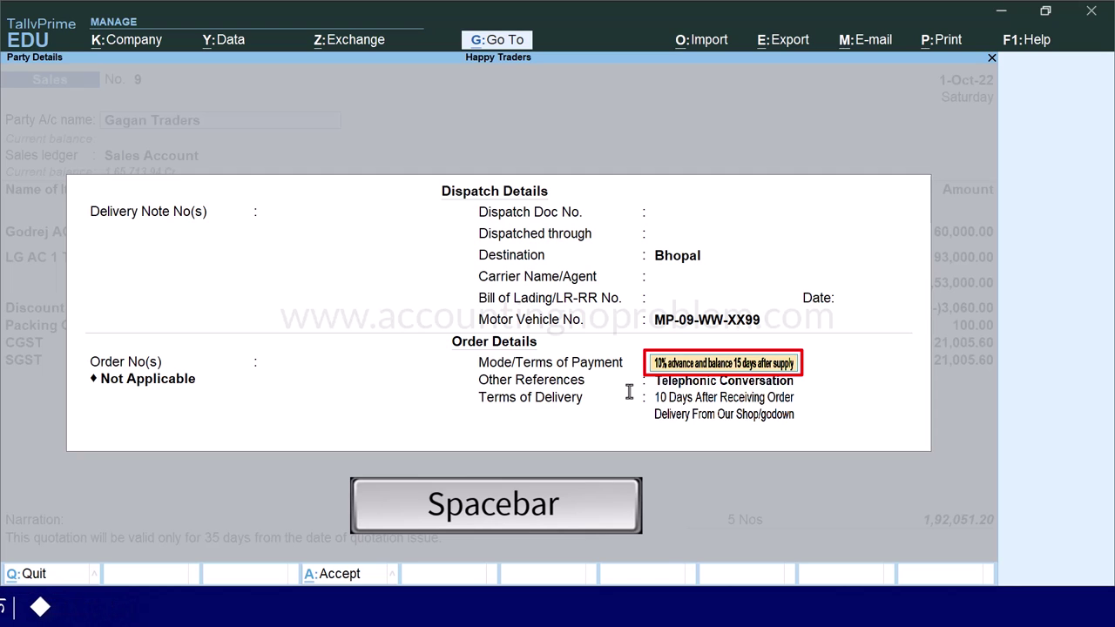
- Change payment terms to 15 credit days, clear other references and delivery terms, and accept
key("space")
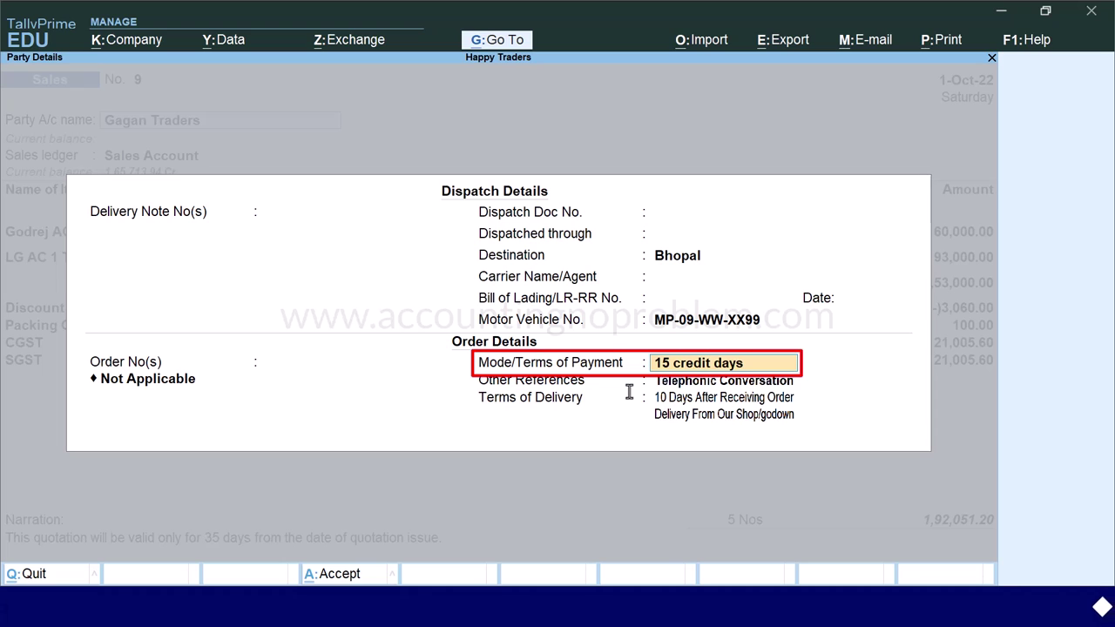
key("Return")
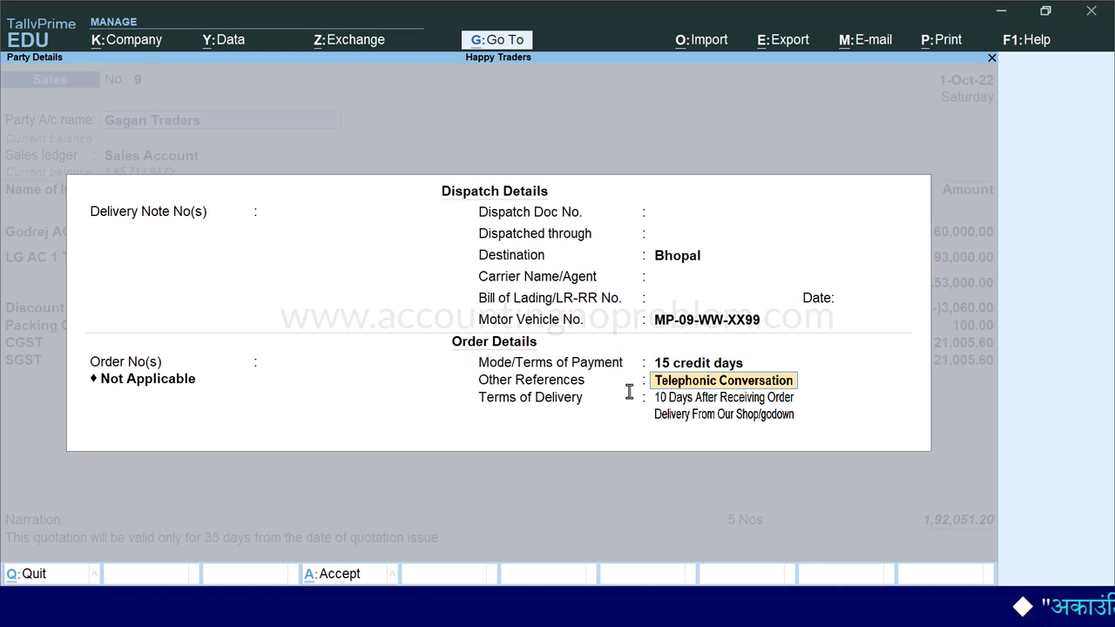
key("space")
key("Return")
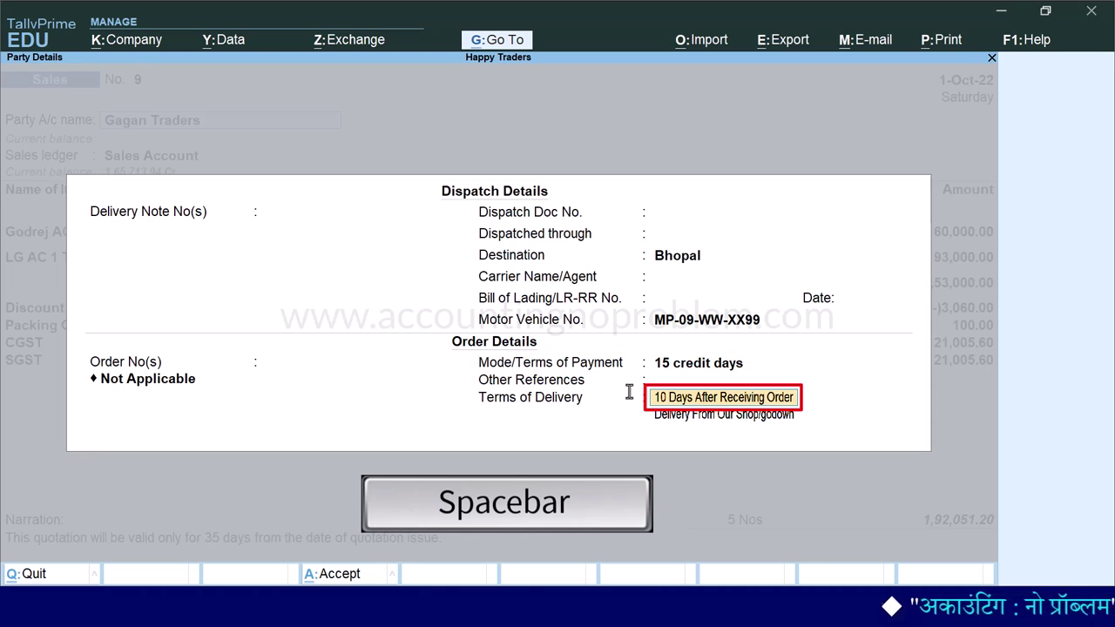
key("space")
key("Return")
key("space")
key("Return")
key("ctrl+a")
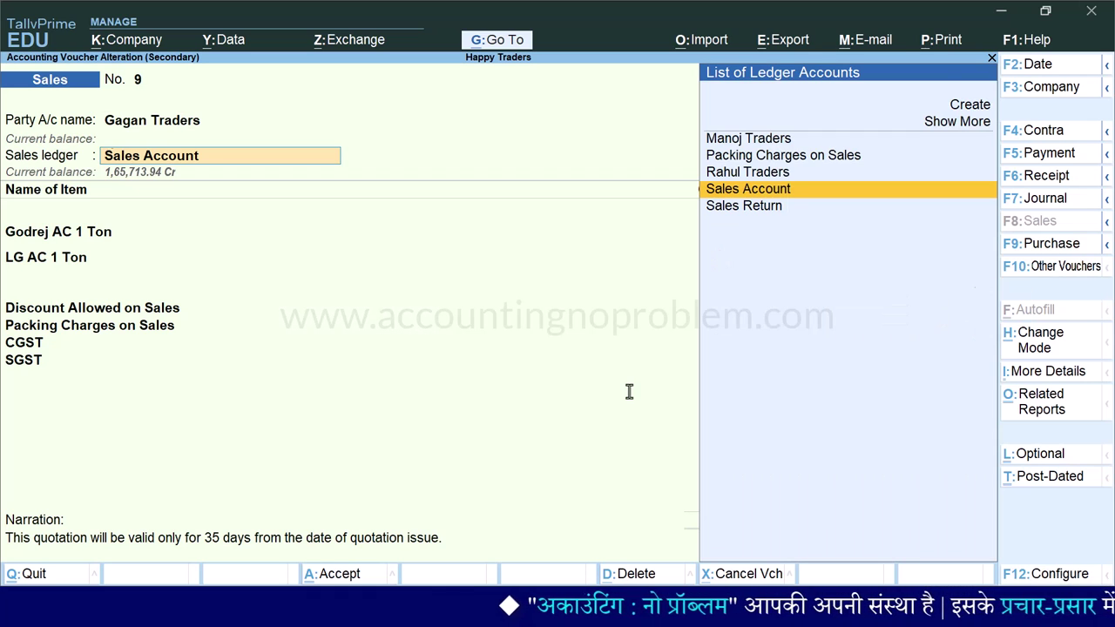
- Set the order number to Not Applicable for both Godrej AC 1 Ton and LG AC 1 Ton
key("Return")
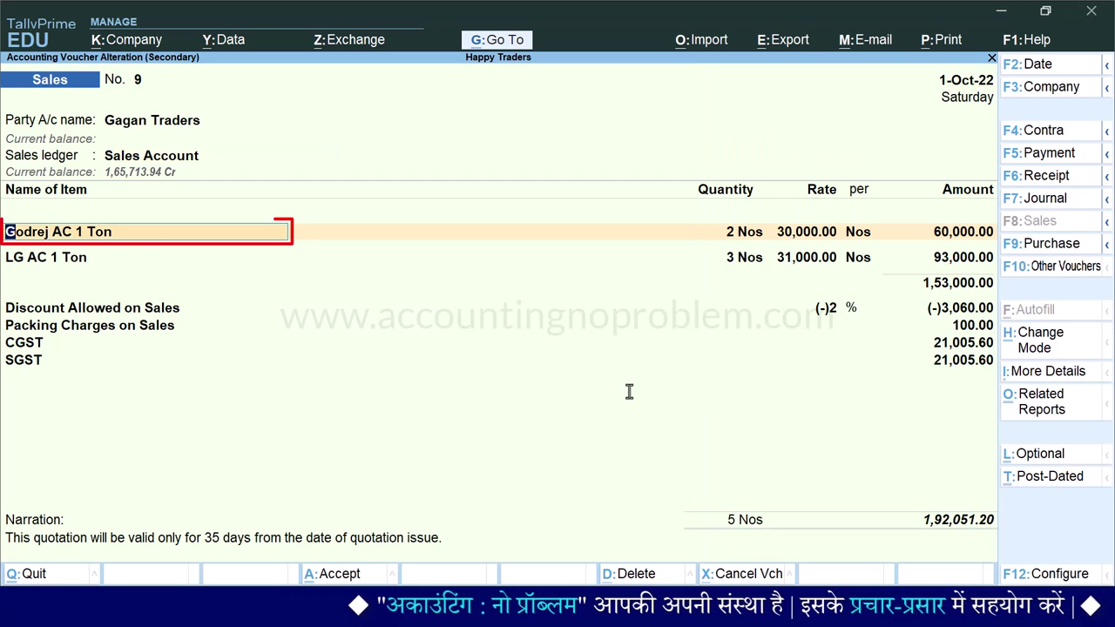
key("Return")
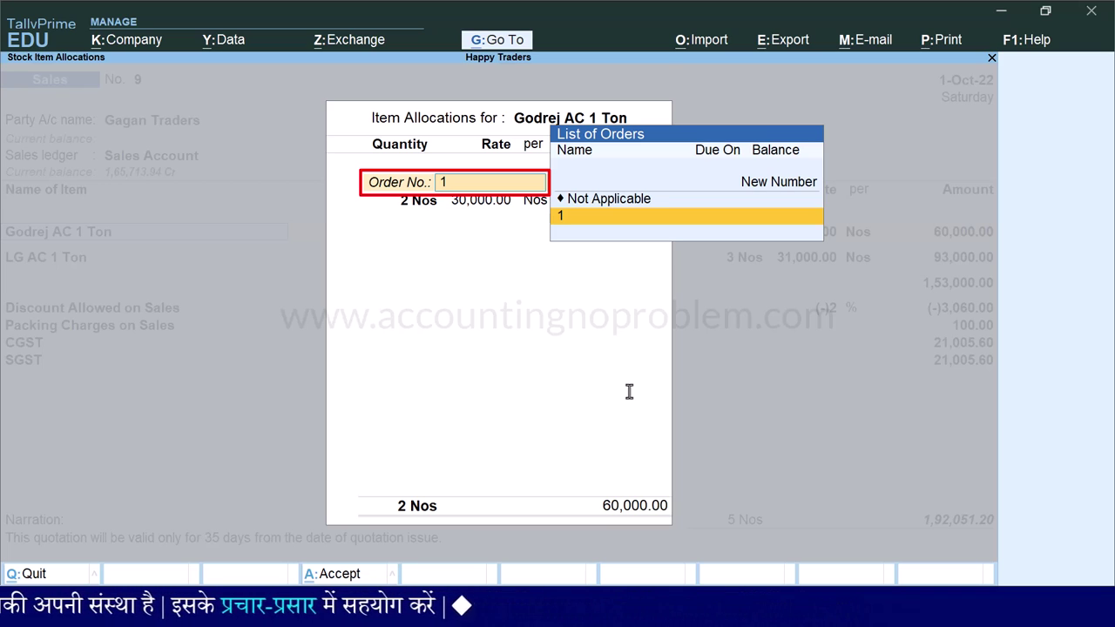
key("Up")
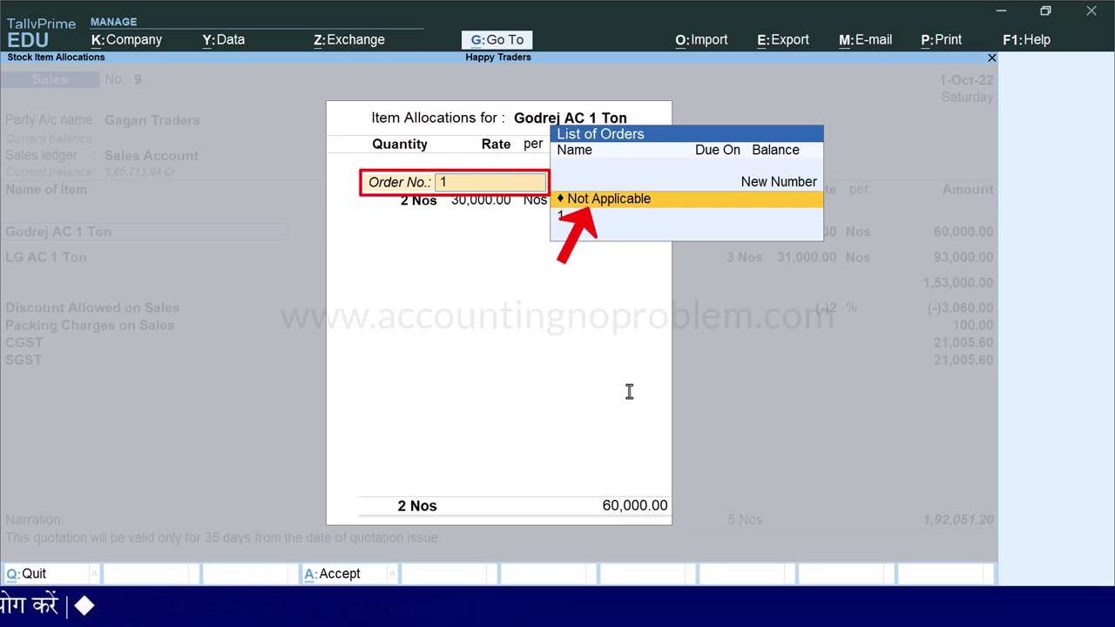
key("Return")
key("Return")
key("Return")
key("Return")
key("Return")
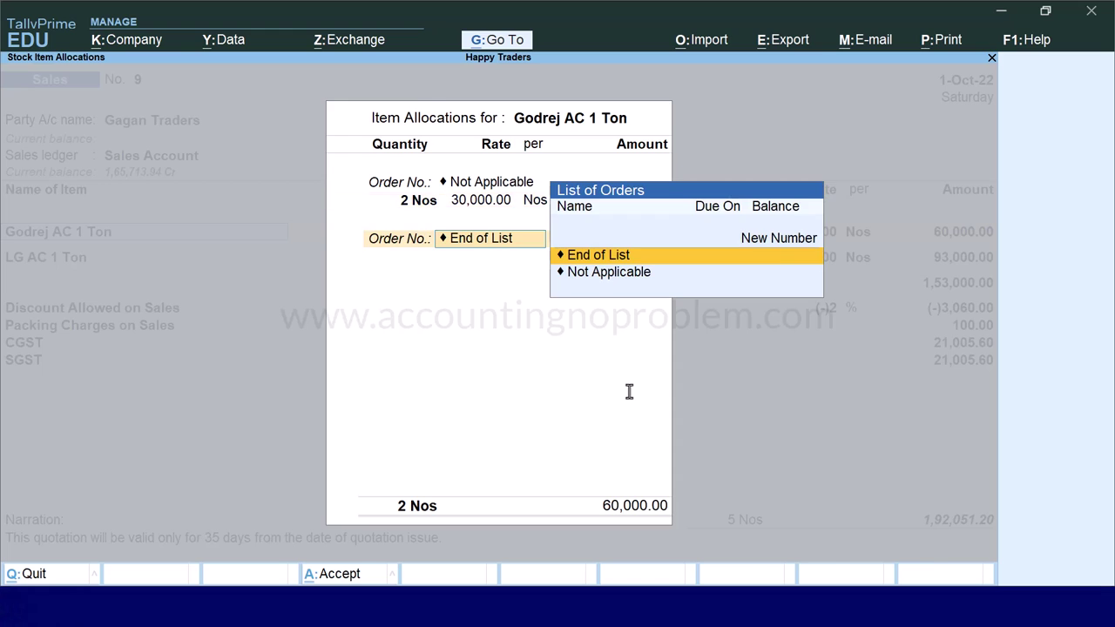
key("Return")
key("Return")
key("Return")
type("1")
key("Up")
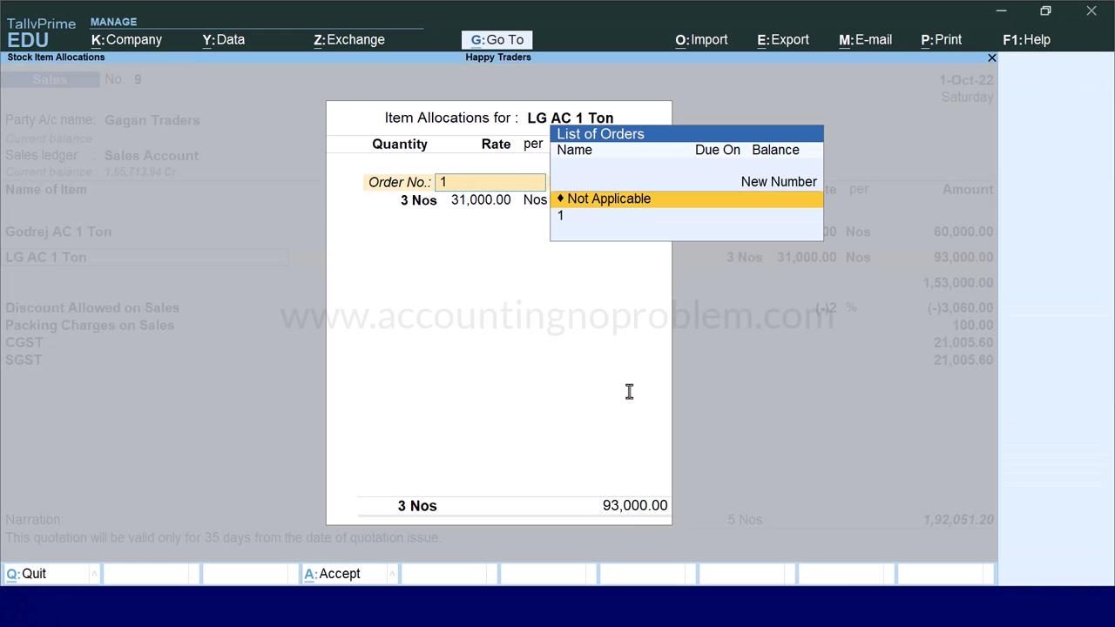
key("Return")
key("Return")
key("Return")
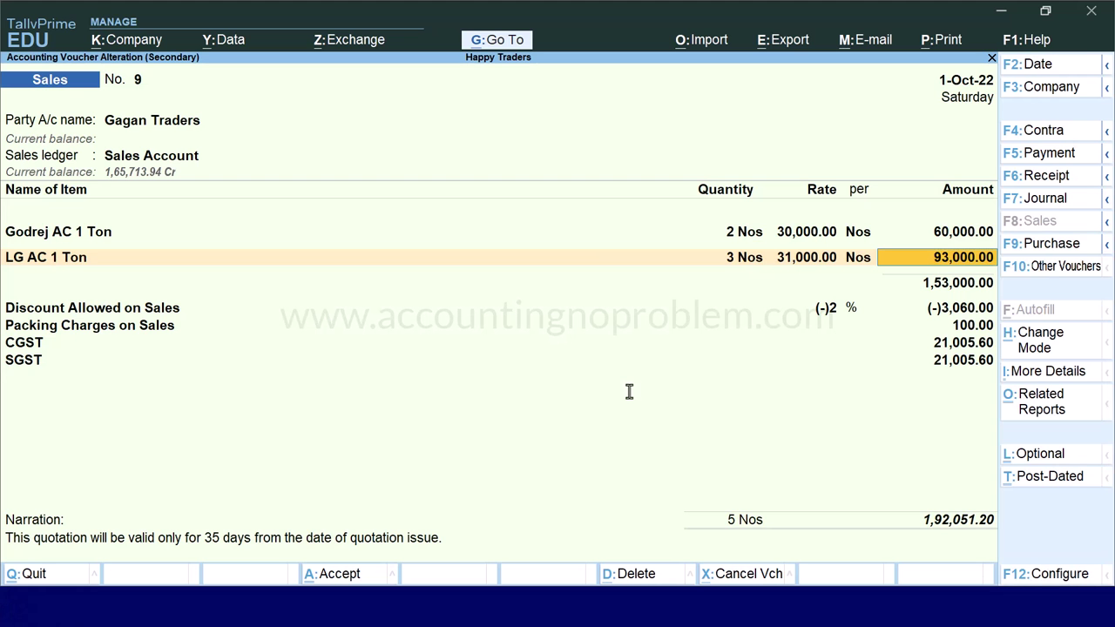
key("Return")
key("Return")
key("Return")
key("Return")
key("Return")
key("Return")
key("Return")
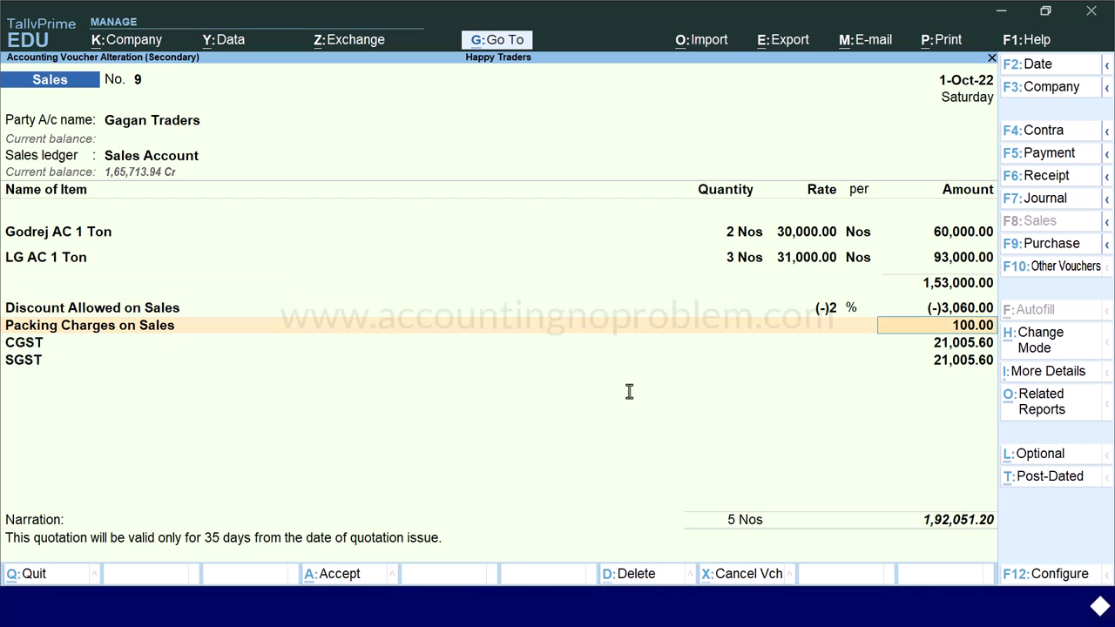
- Erase the 35-day validity narration and save Sales voucher No. 9
key("Return")
key("Return")
key("Return")
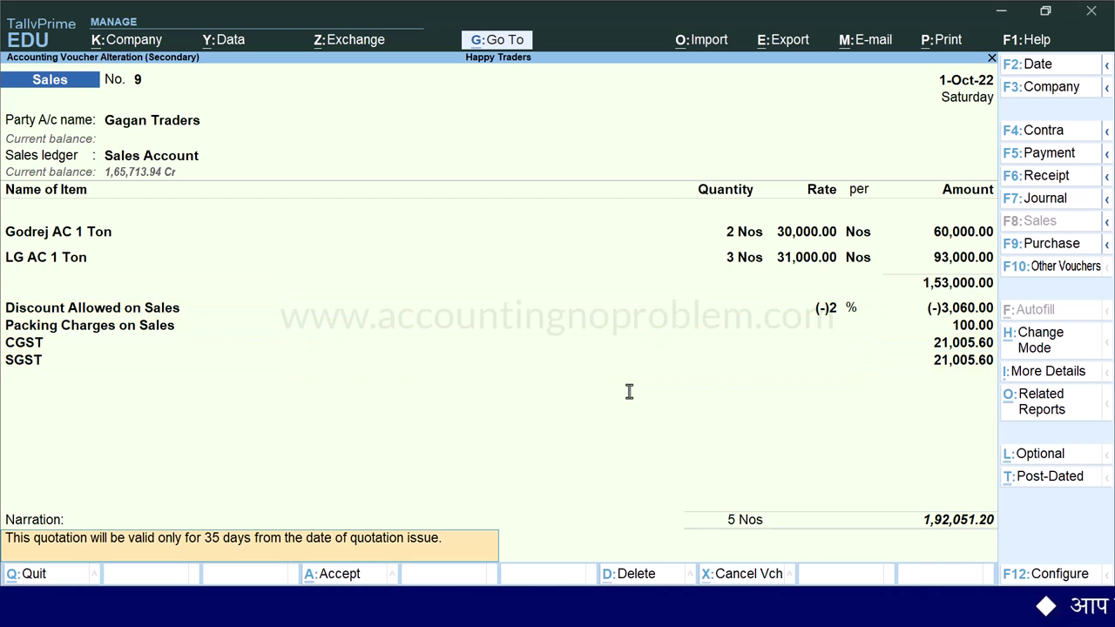
key("Delete")
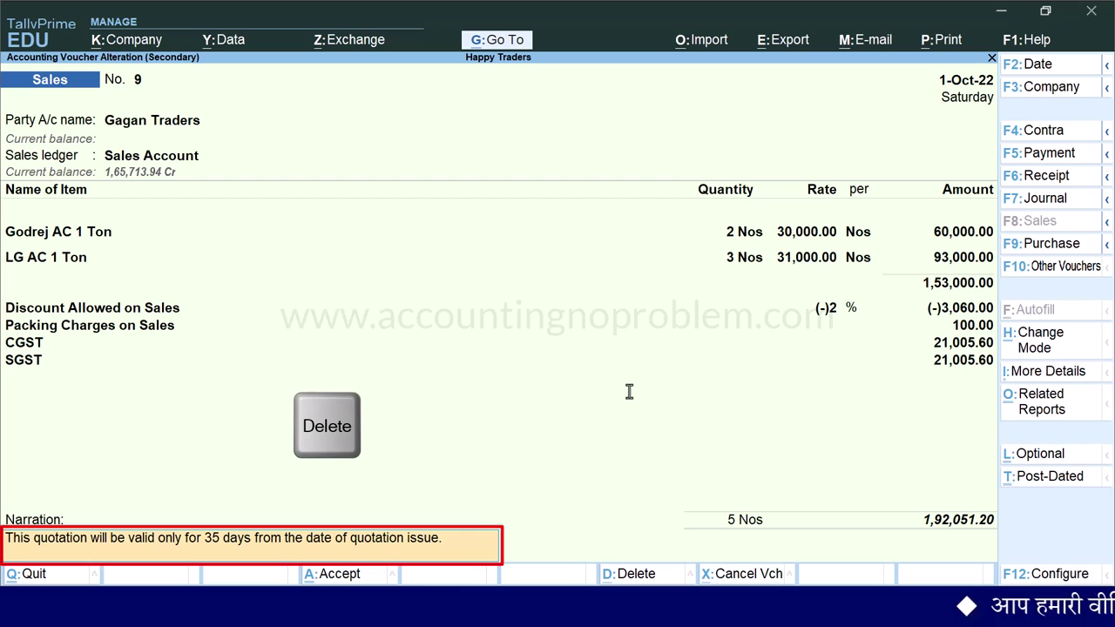
key("Delete")
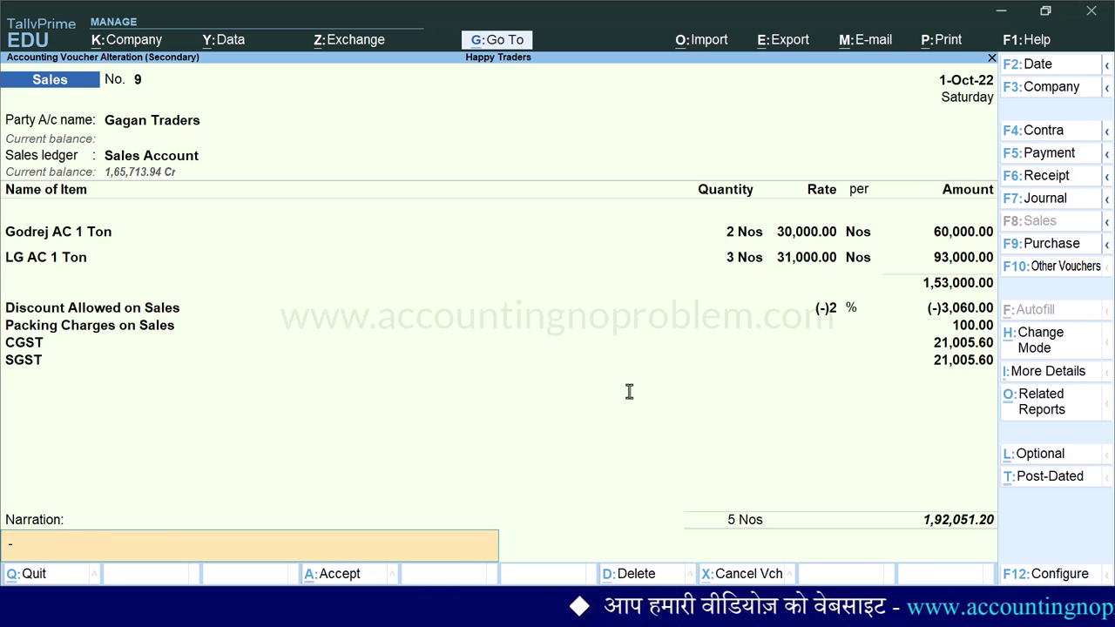
key("Return")
key("Return")
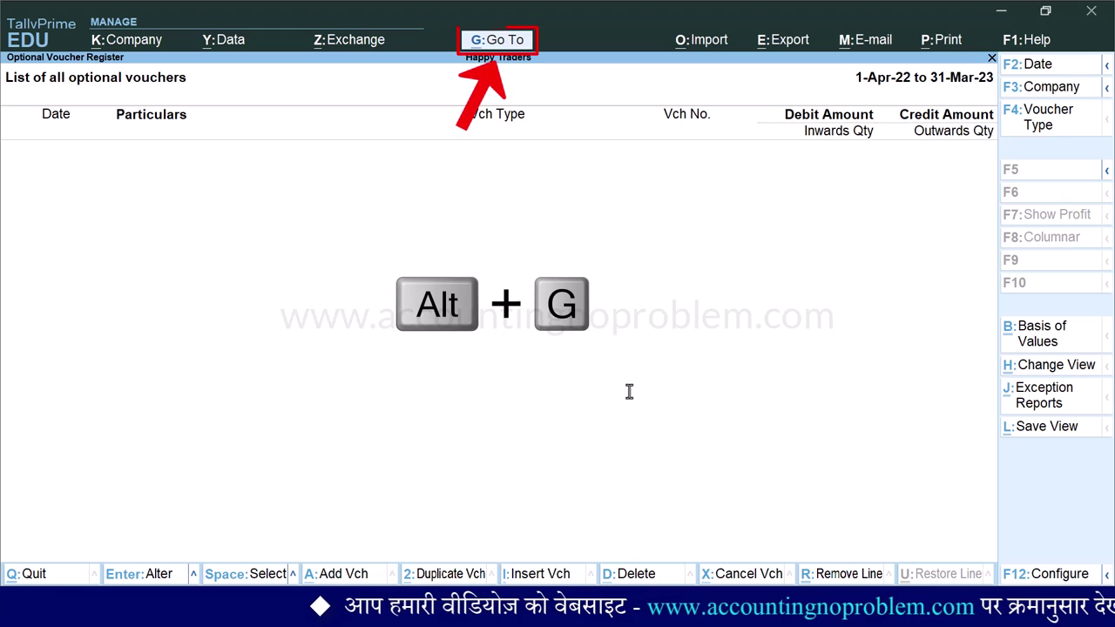
- Show the Day Book for 1-Oct-22 and open Gagan Traders Sales voucher No. 9 for 1,92,051.20
key("alt+g")
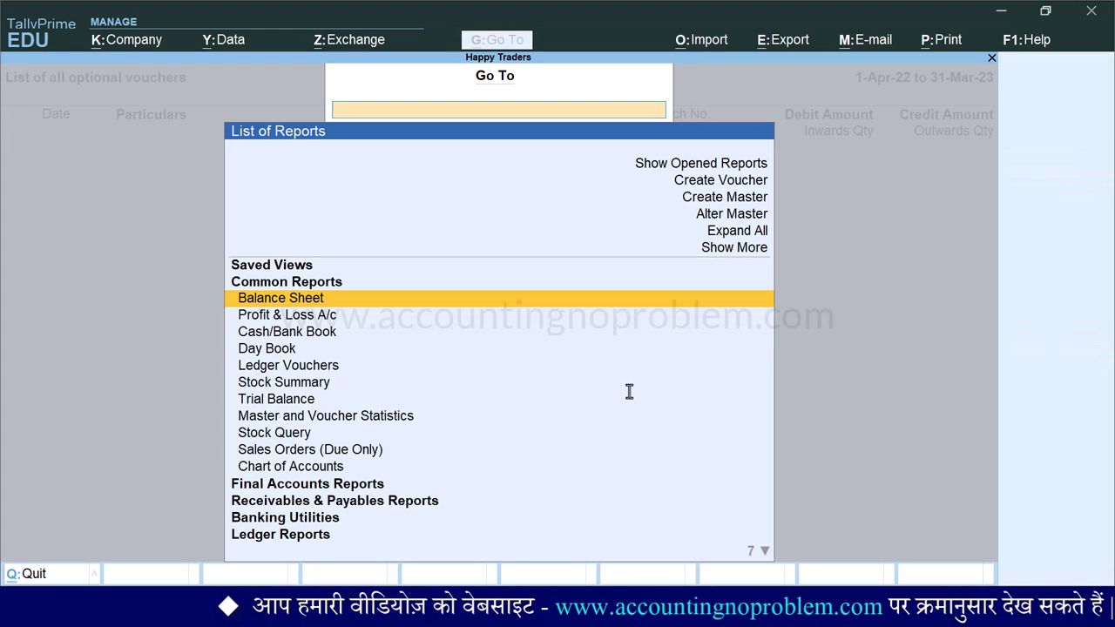
key("Down")
key("Down")
key("Down")
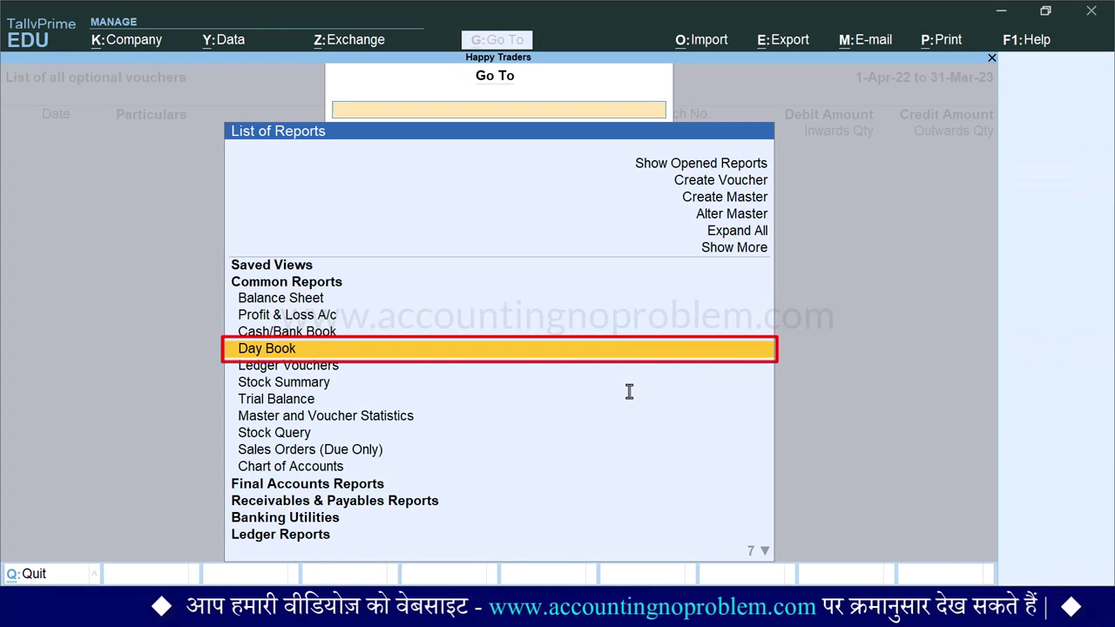
key("Return")
key("F2")
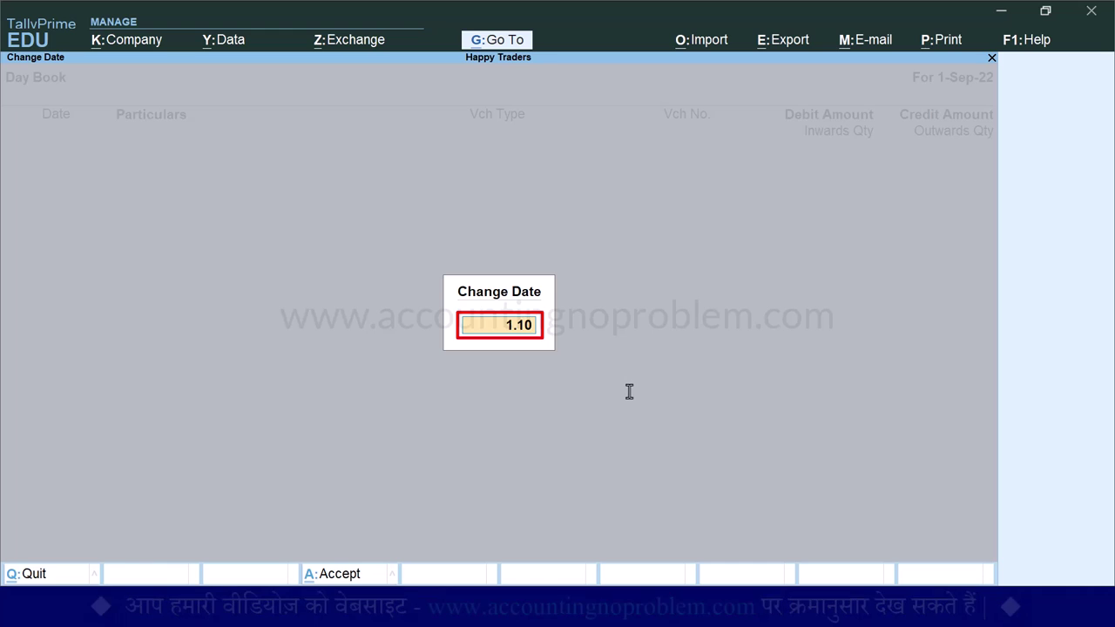
key("Return")
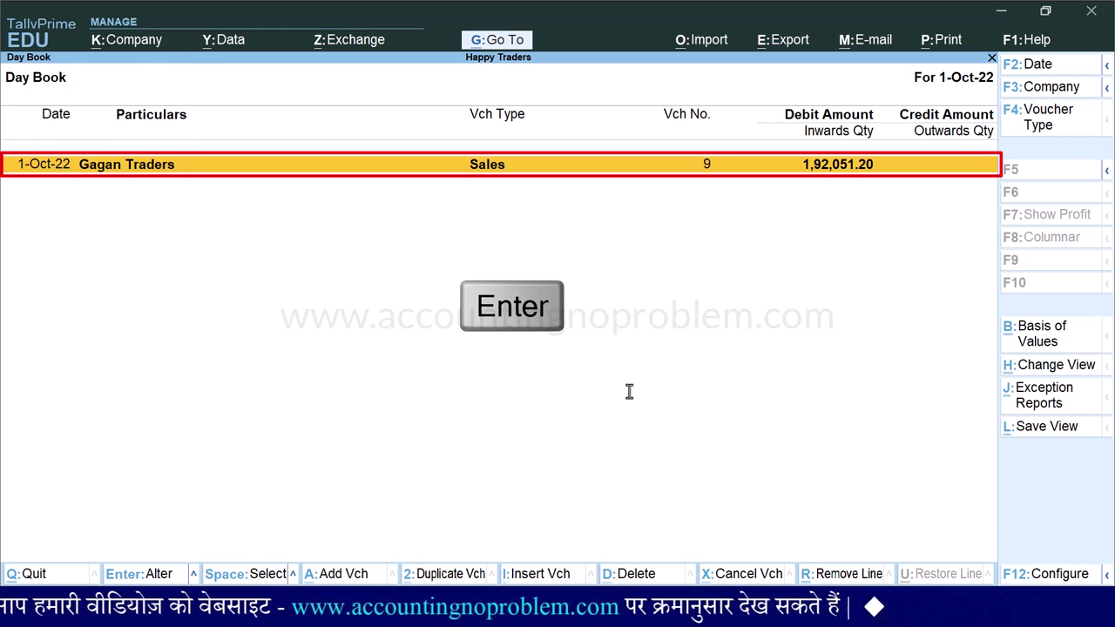
key("Return")
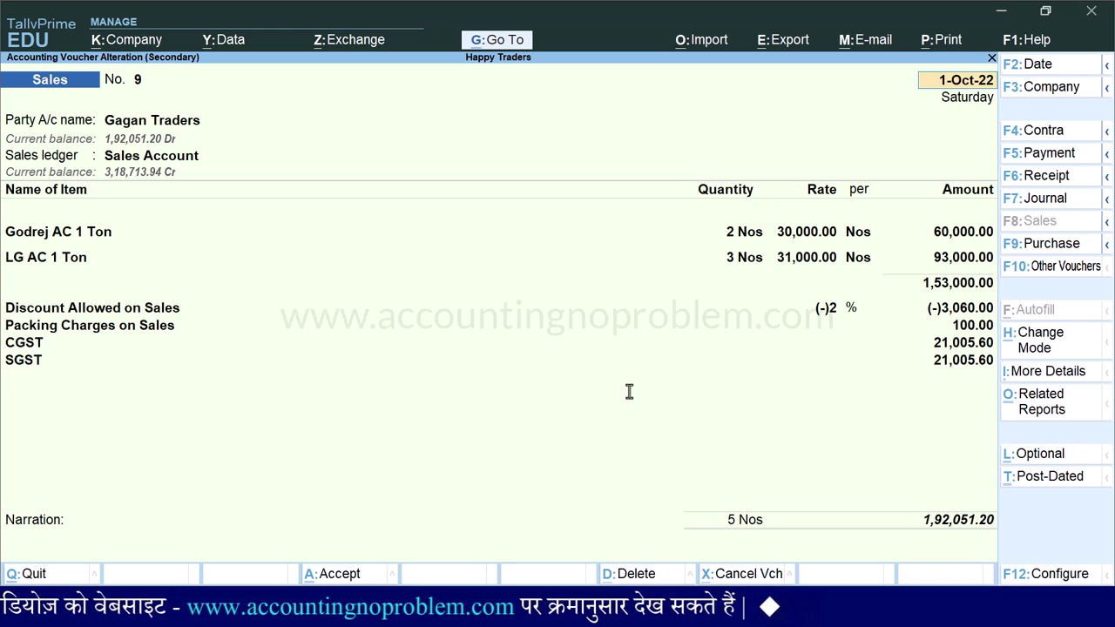